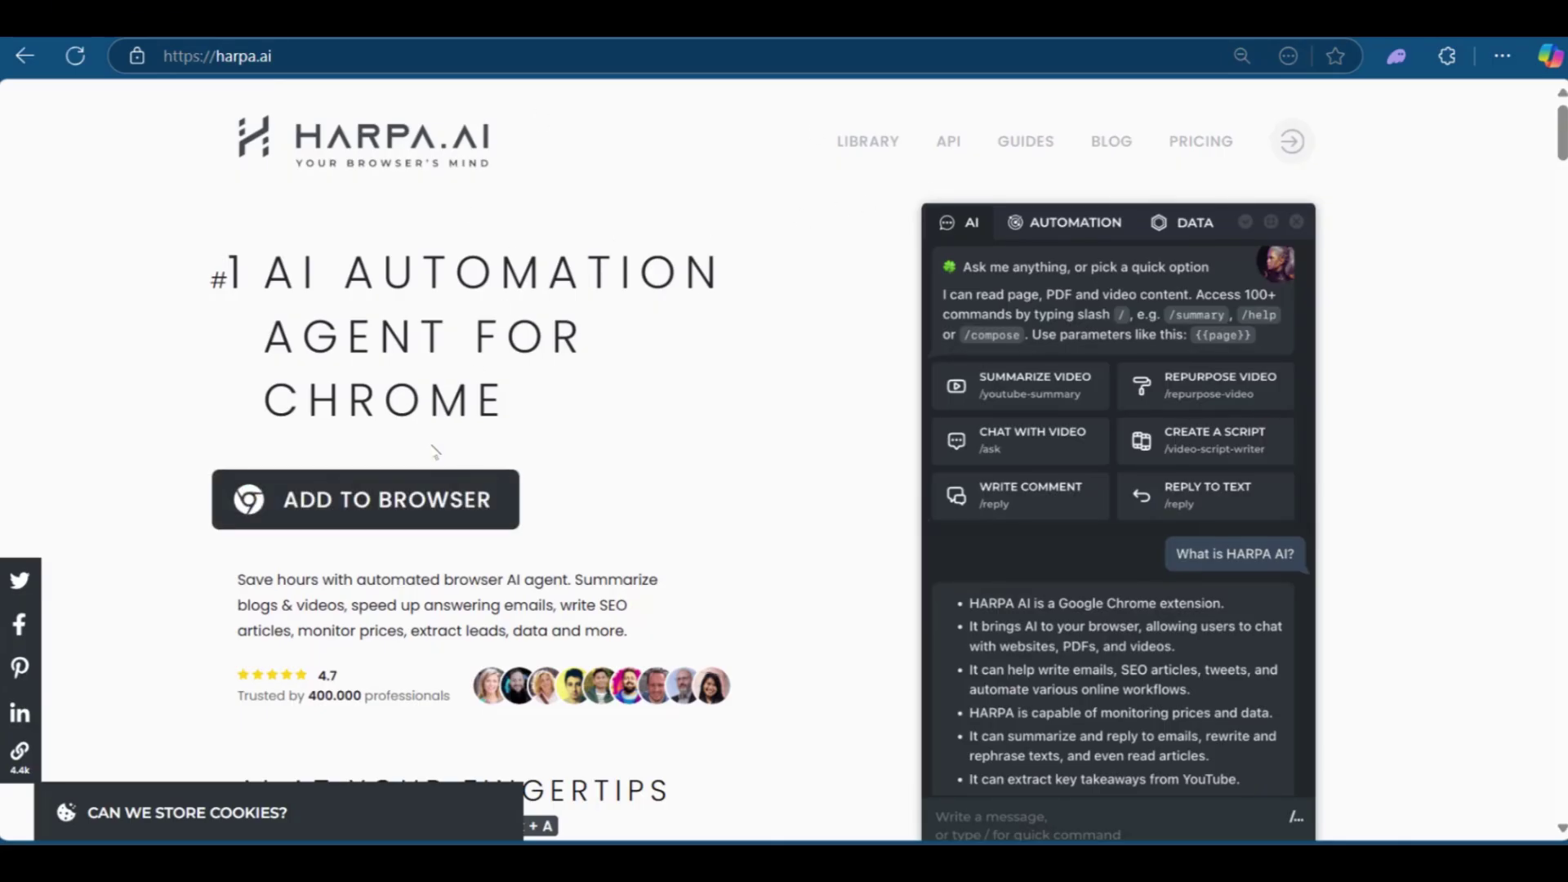
# - Go from the harpa.ai homepage to the HARPA AI listing in the Chrome Web Store
pyautogui.click(325, 503)
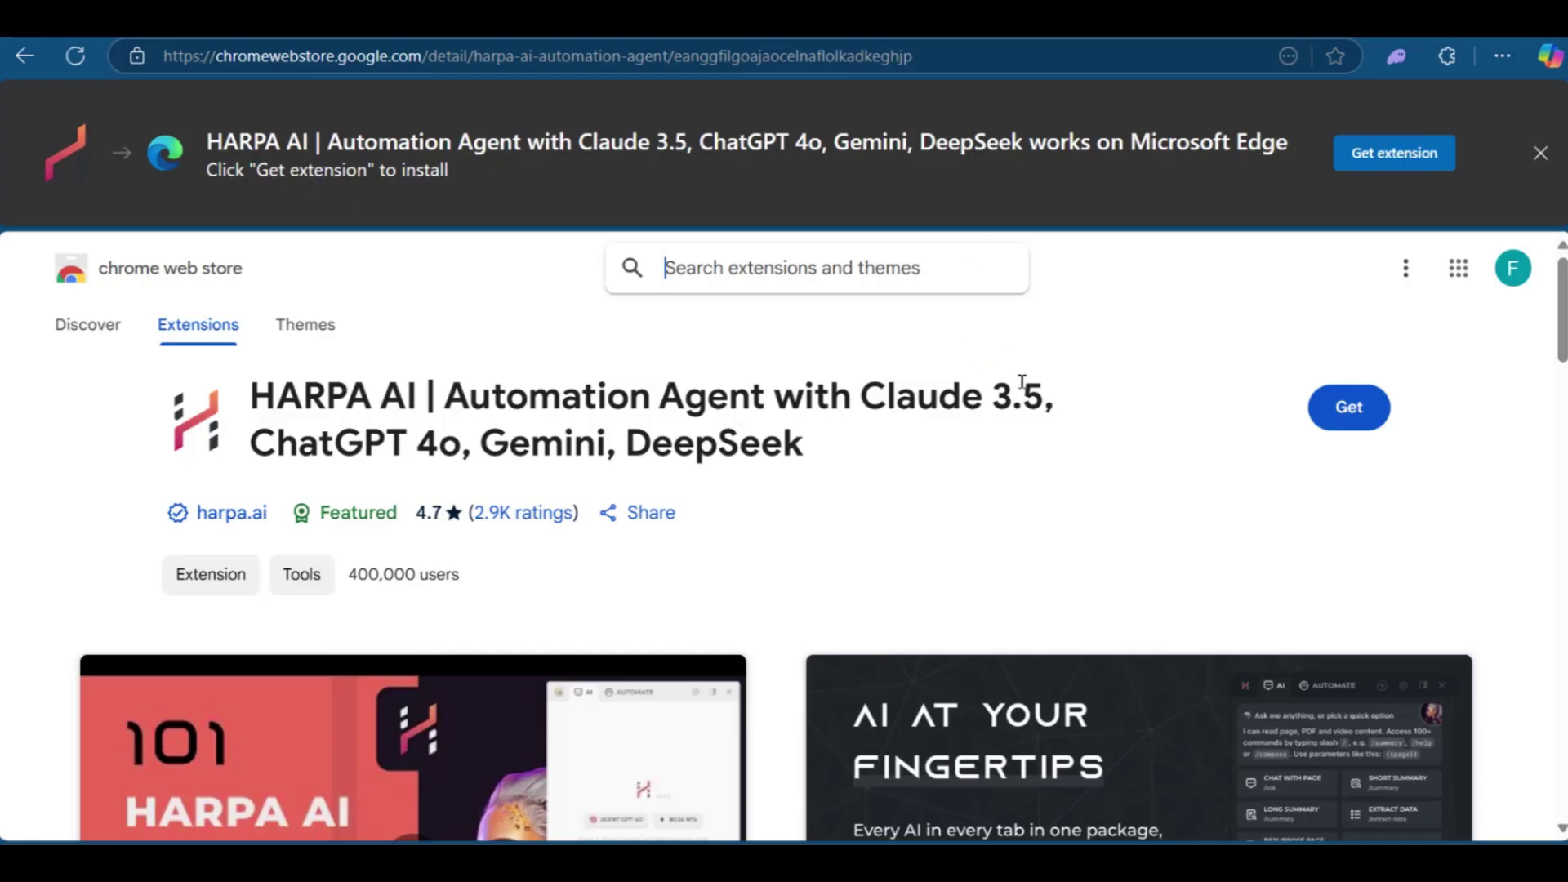
# - Add HARPA AI to Microsoft Edge and confirm the Add extension prompt
pyautogui.click(1393, 155)
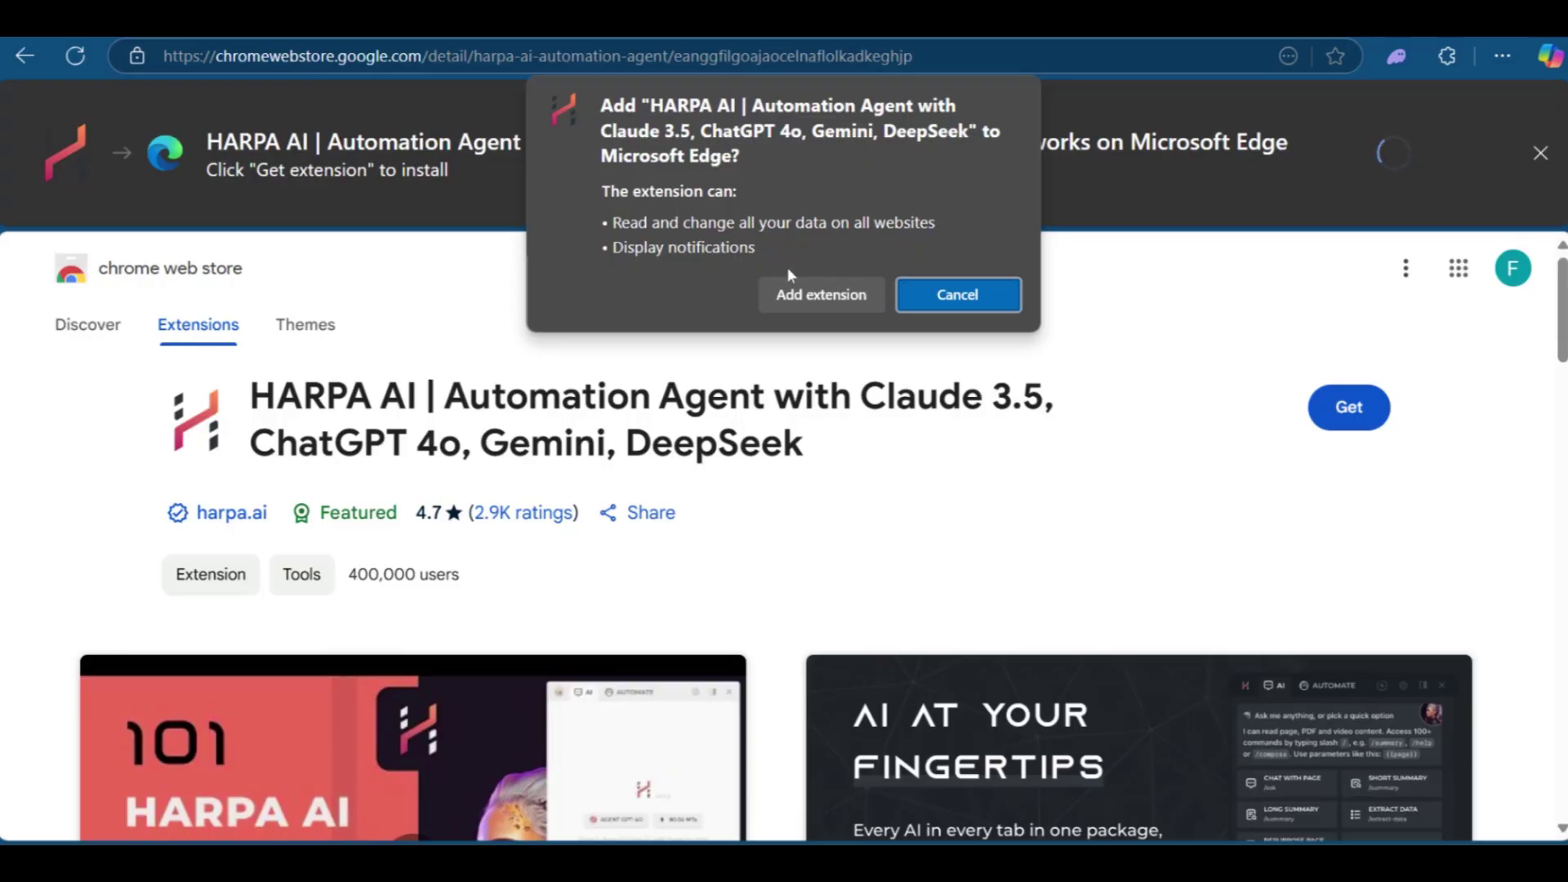
pyautogui.click(791, 307)
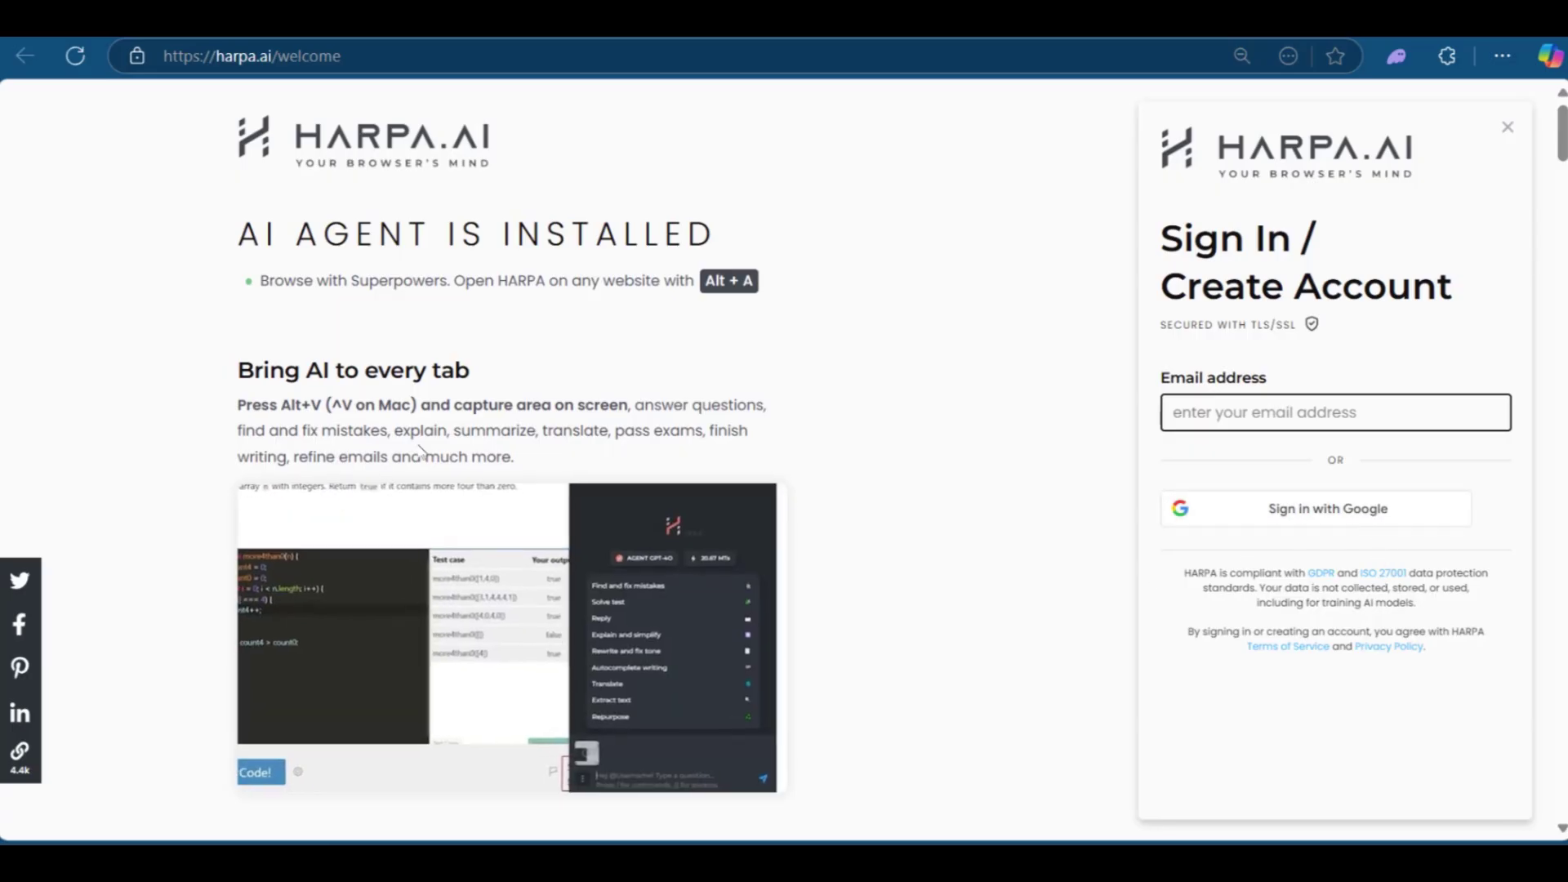
# - Scroll the HARPA AI welcome page while sign-in completes and the chat panel loads
pyautogui.scroll(-1, 692, 614)
pyautogui.scroll(-2, 692, 614)
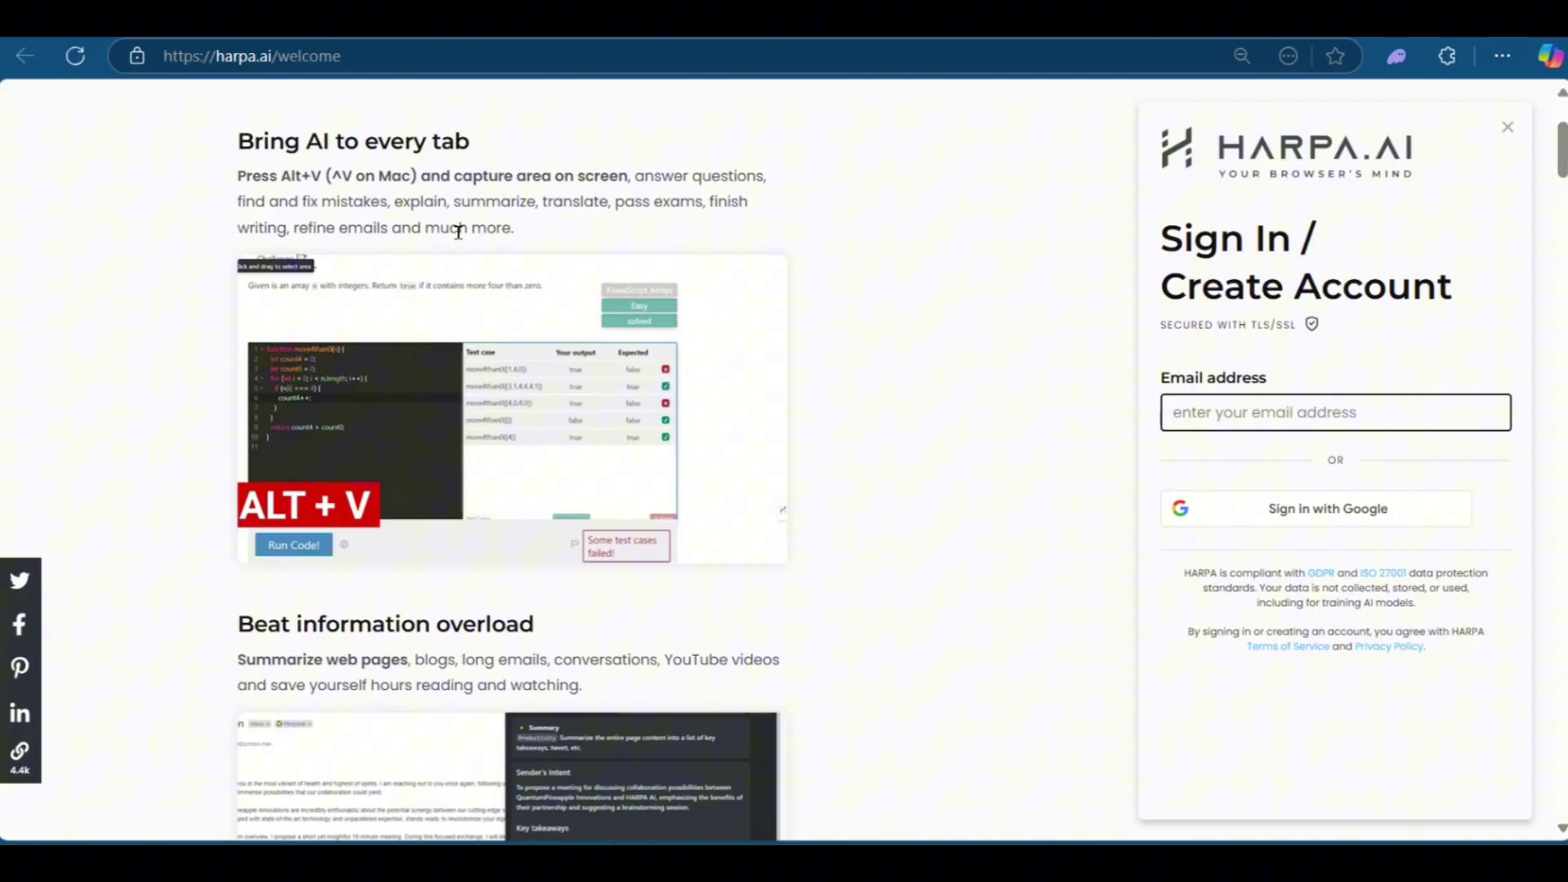
pyautogui.scroll(-10, 860, 255)
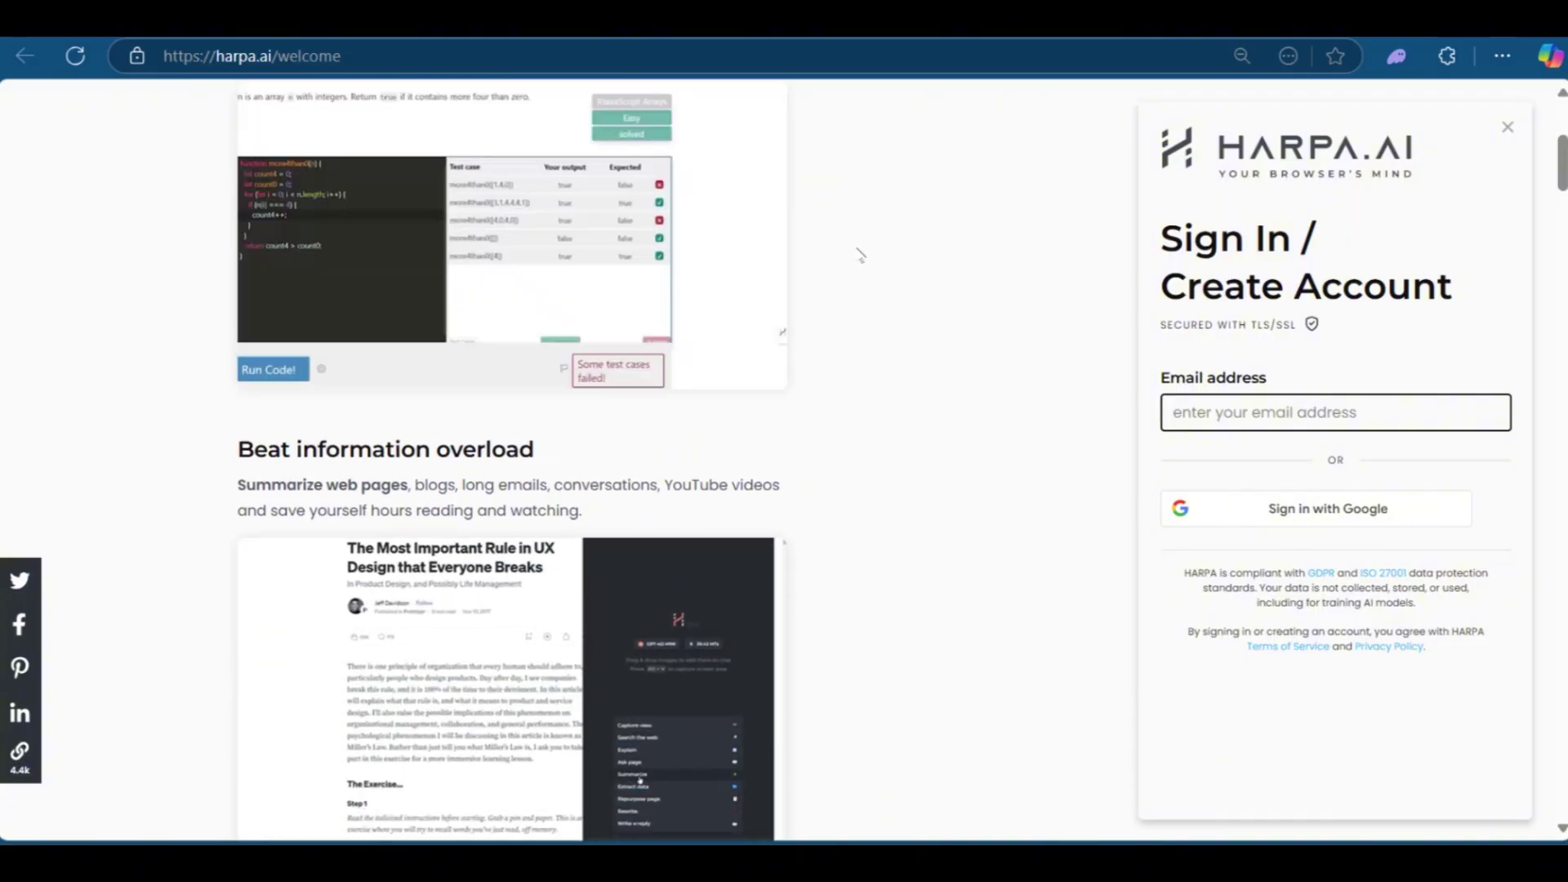
pyautogui.scroll(-15, 517, 249)
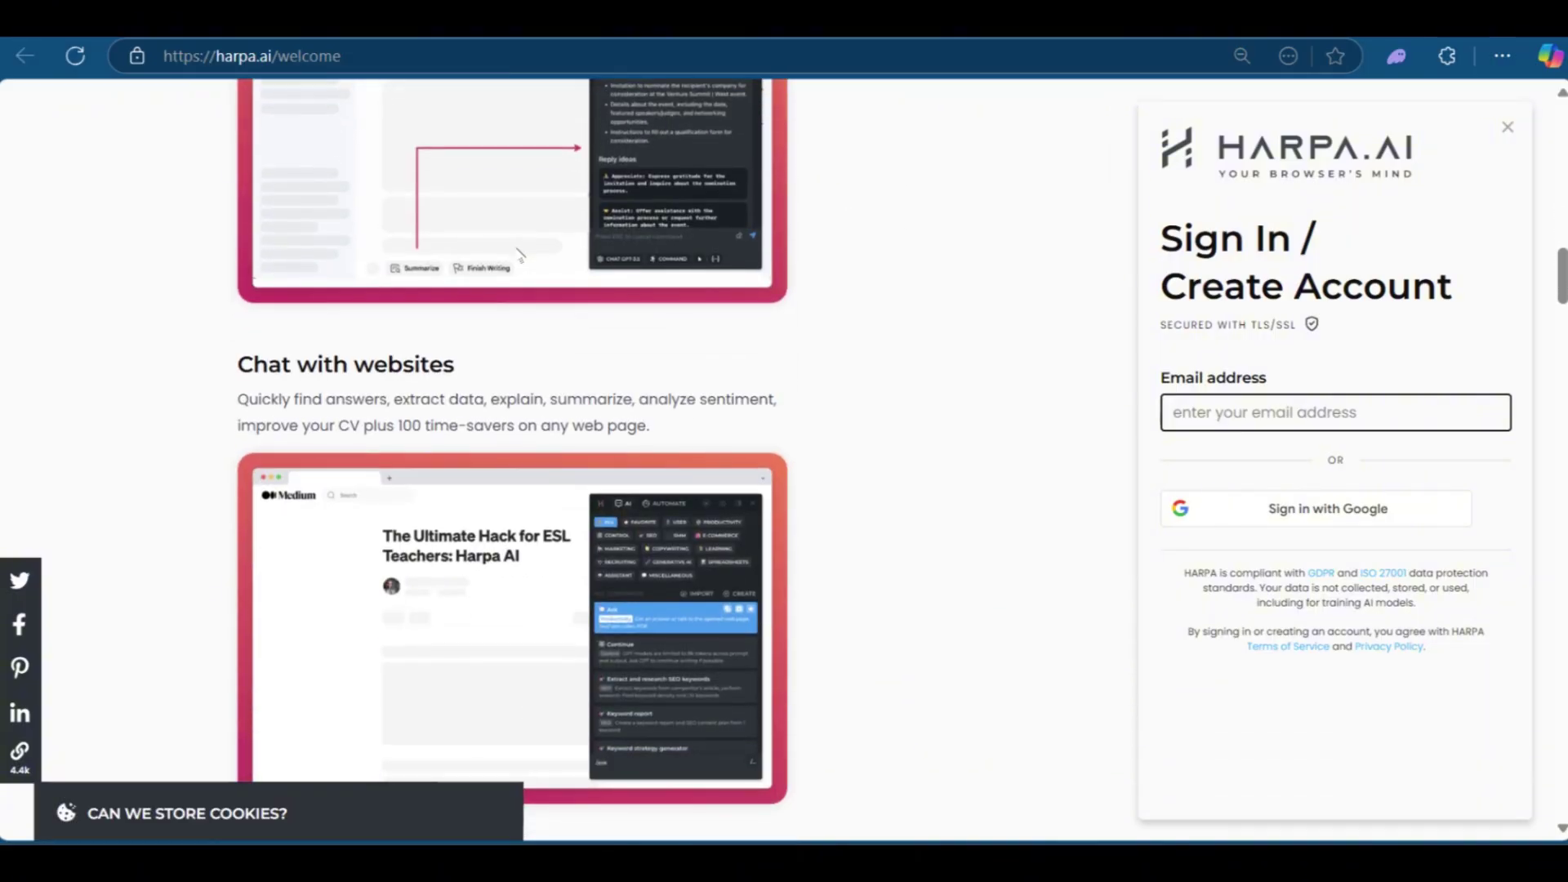
pyautogui.scroll(15, 519, 256)
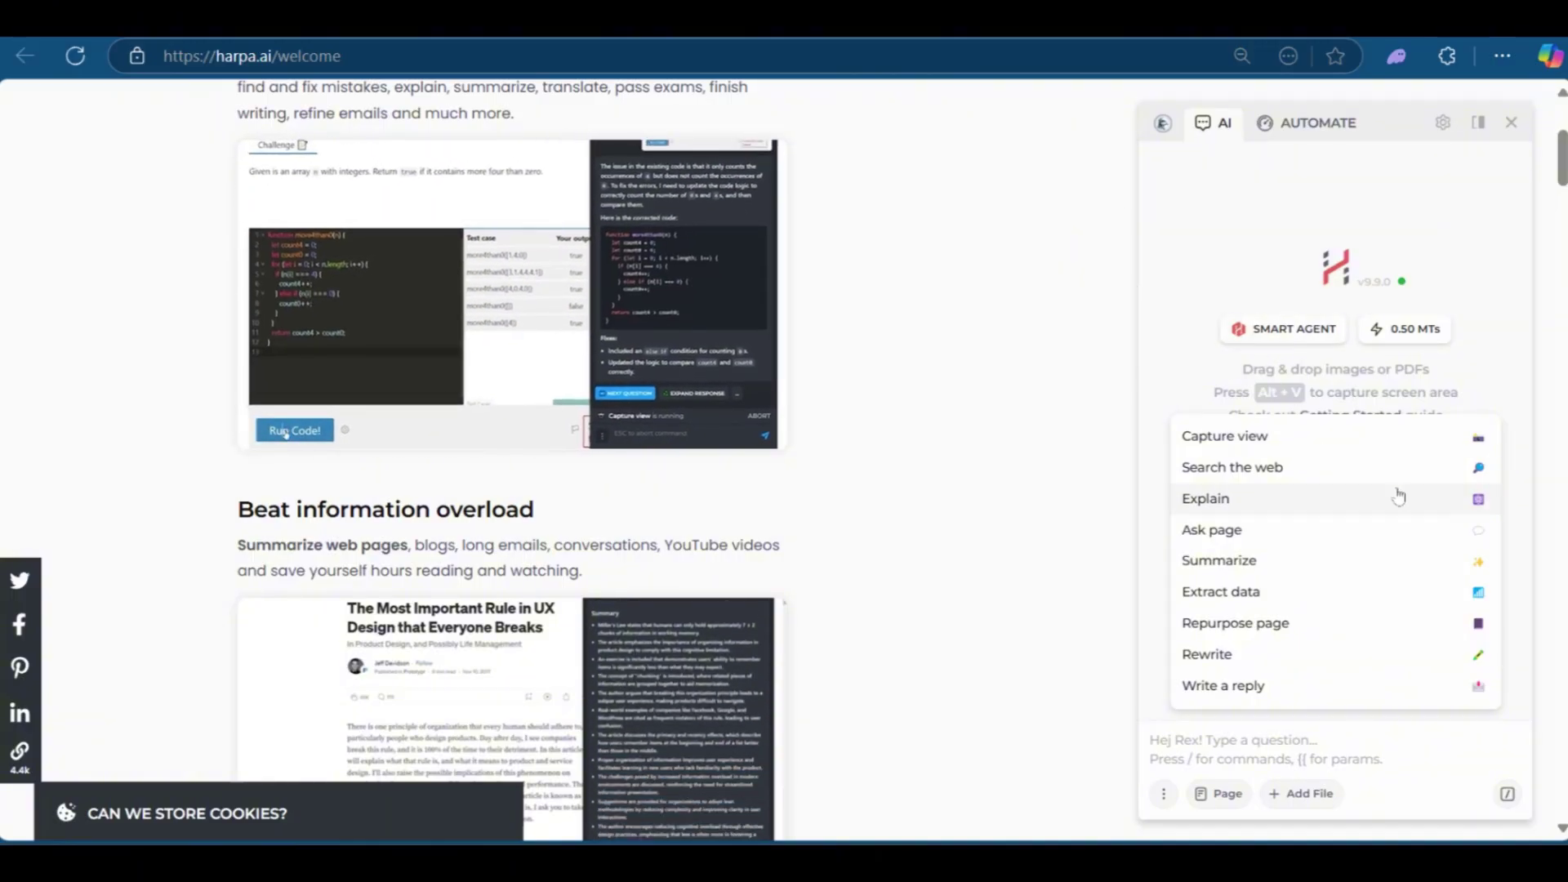
pyautogui.scroll(-4, 1355, 391)
pyautogui.scroll(-2, 1363, 384)
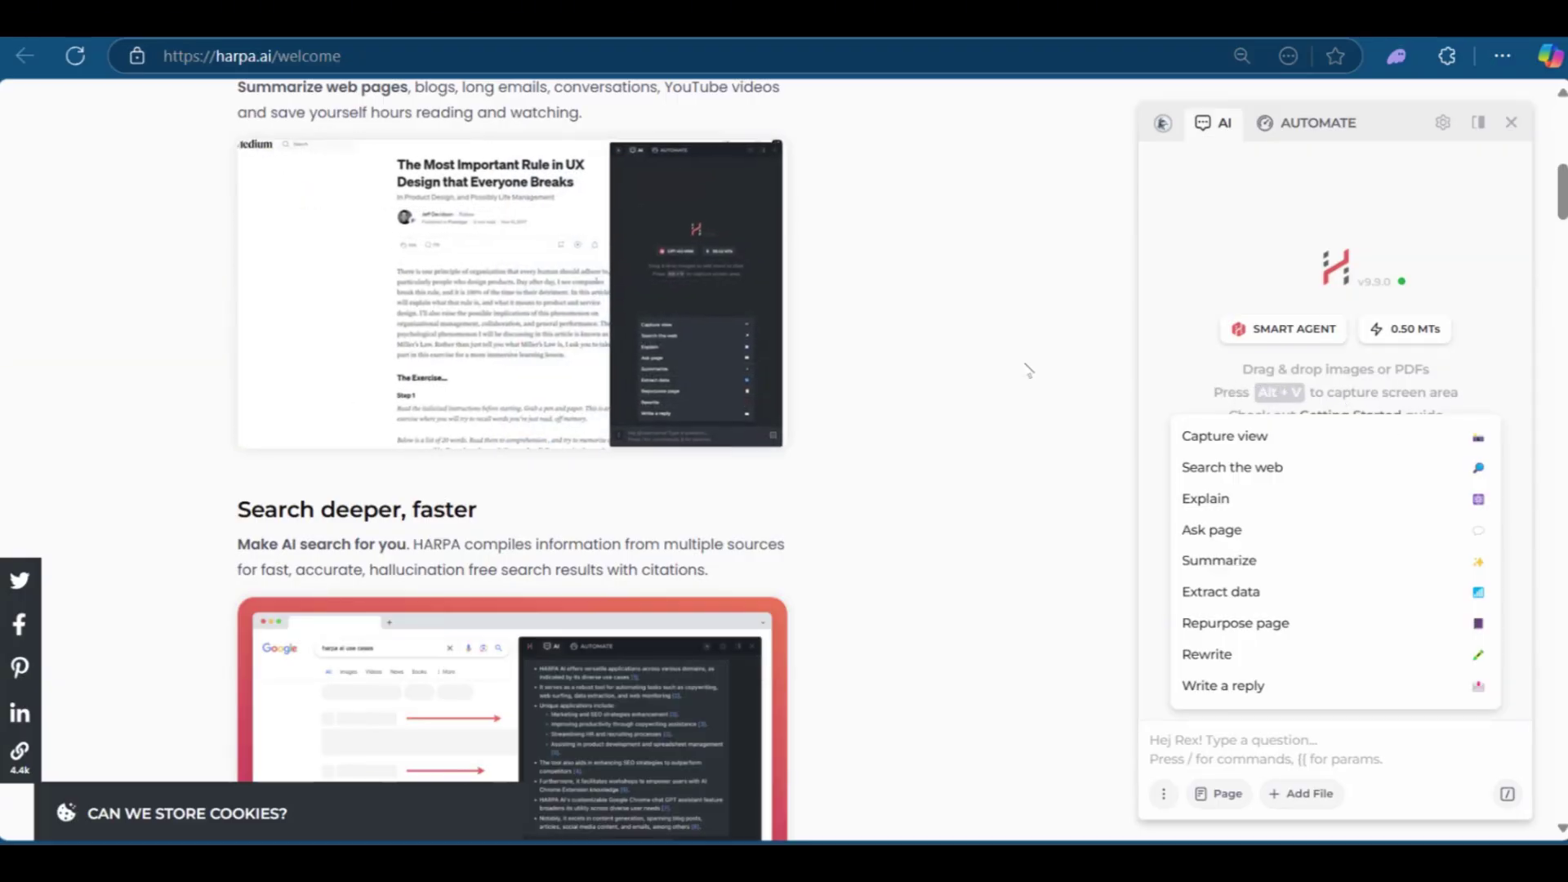
pyautogui.scroll(-4, 809, 443)
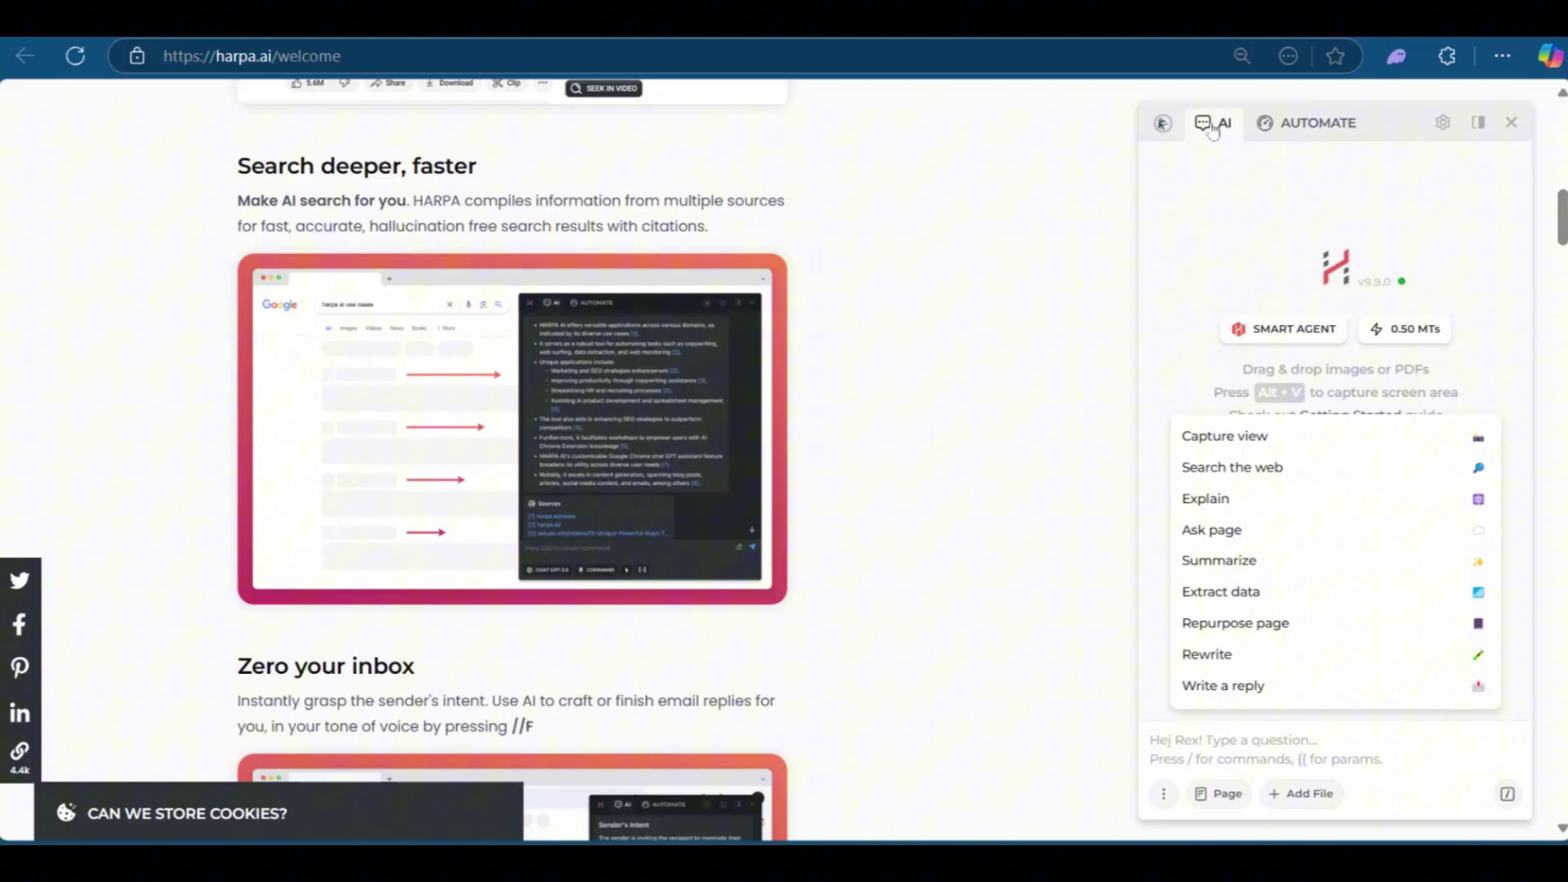
pyautogui.click(1317, 123)
pyautogui.scroll(-5, 1254, 245)
pyautogui.scroll(-6, 1253, 235)
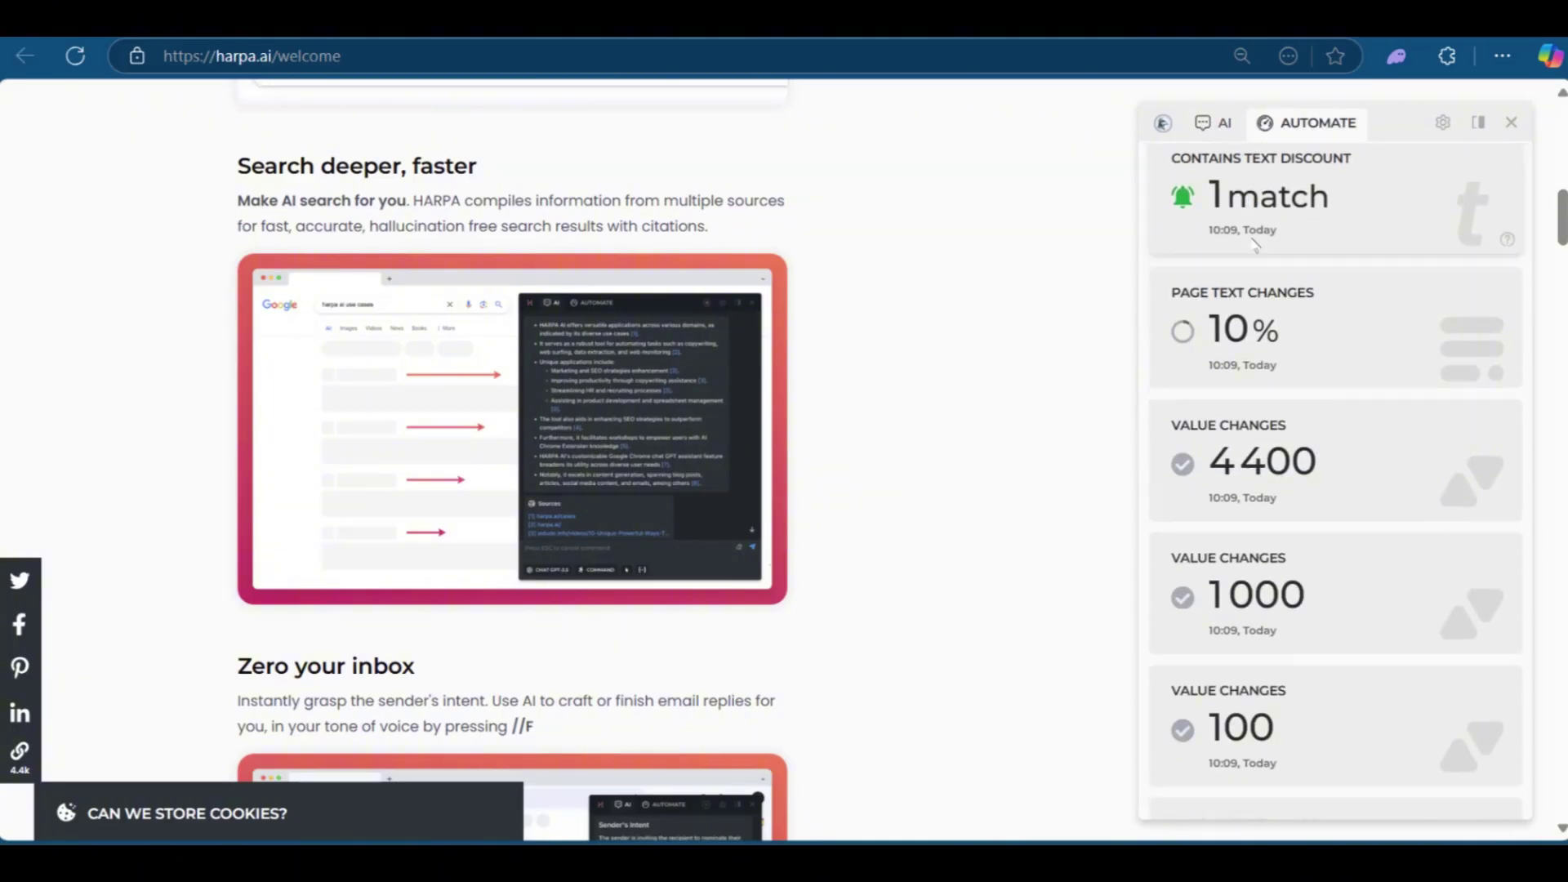
pyautogui.scroll(10, 1266, 261)
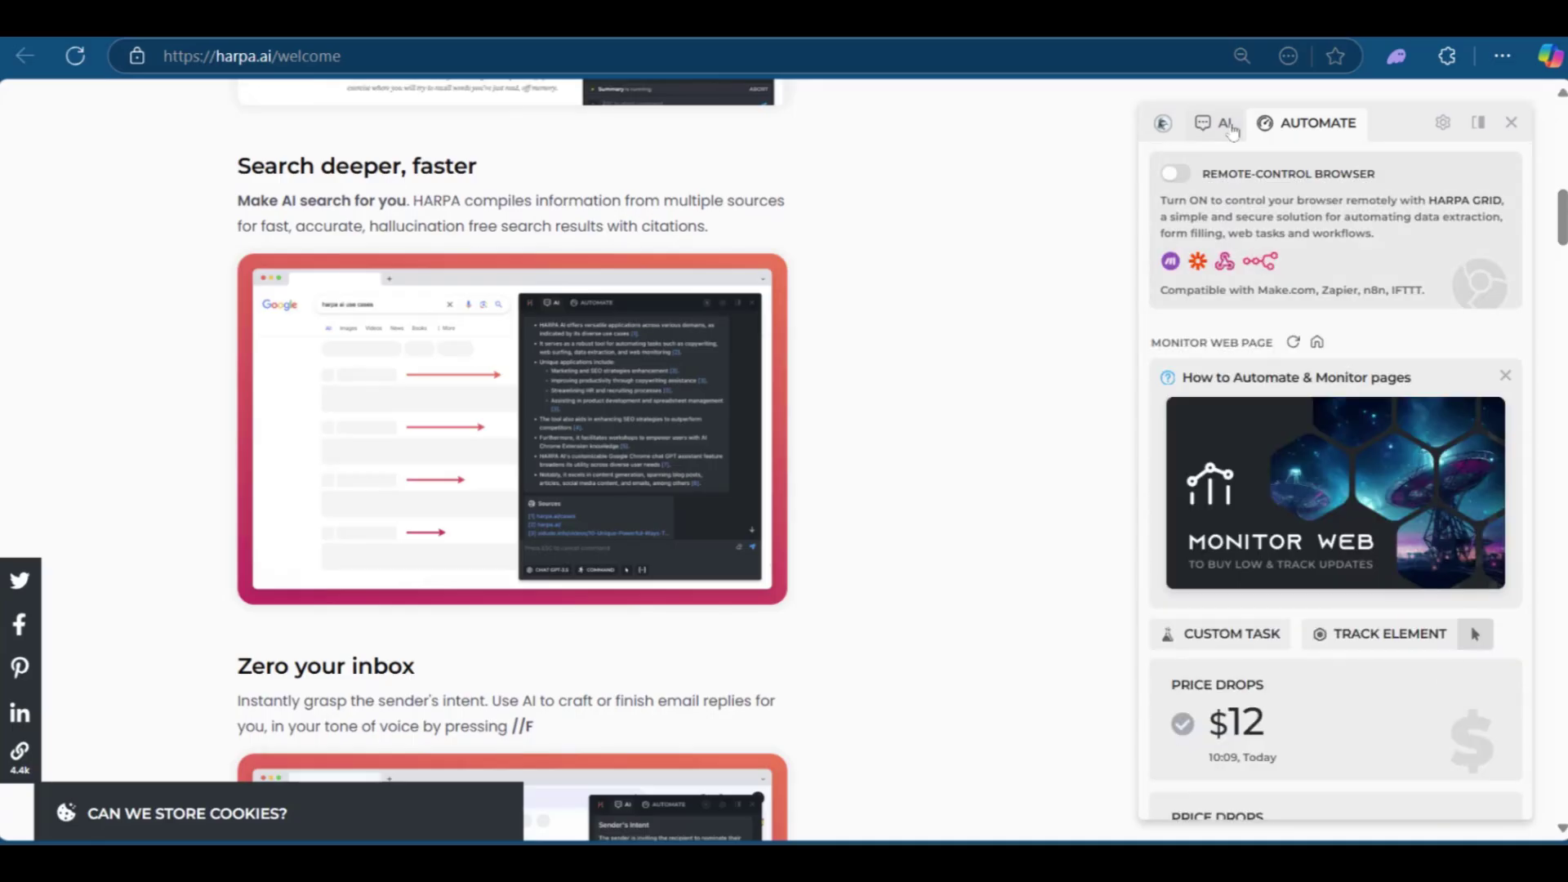
pyautogui.click(1225, 124)
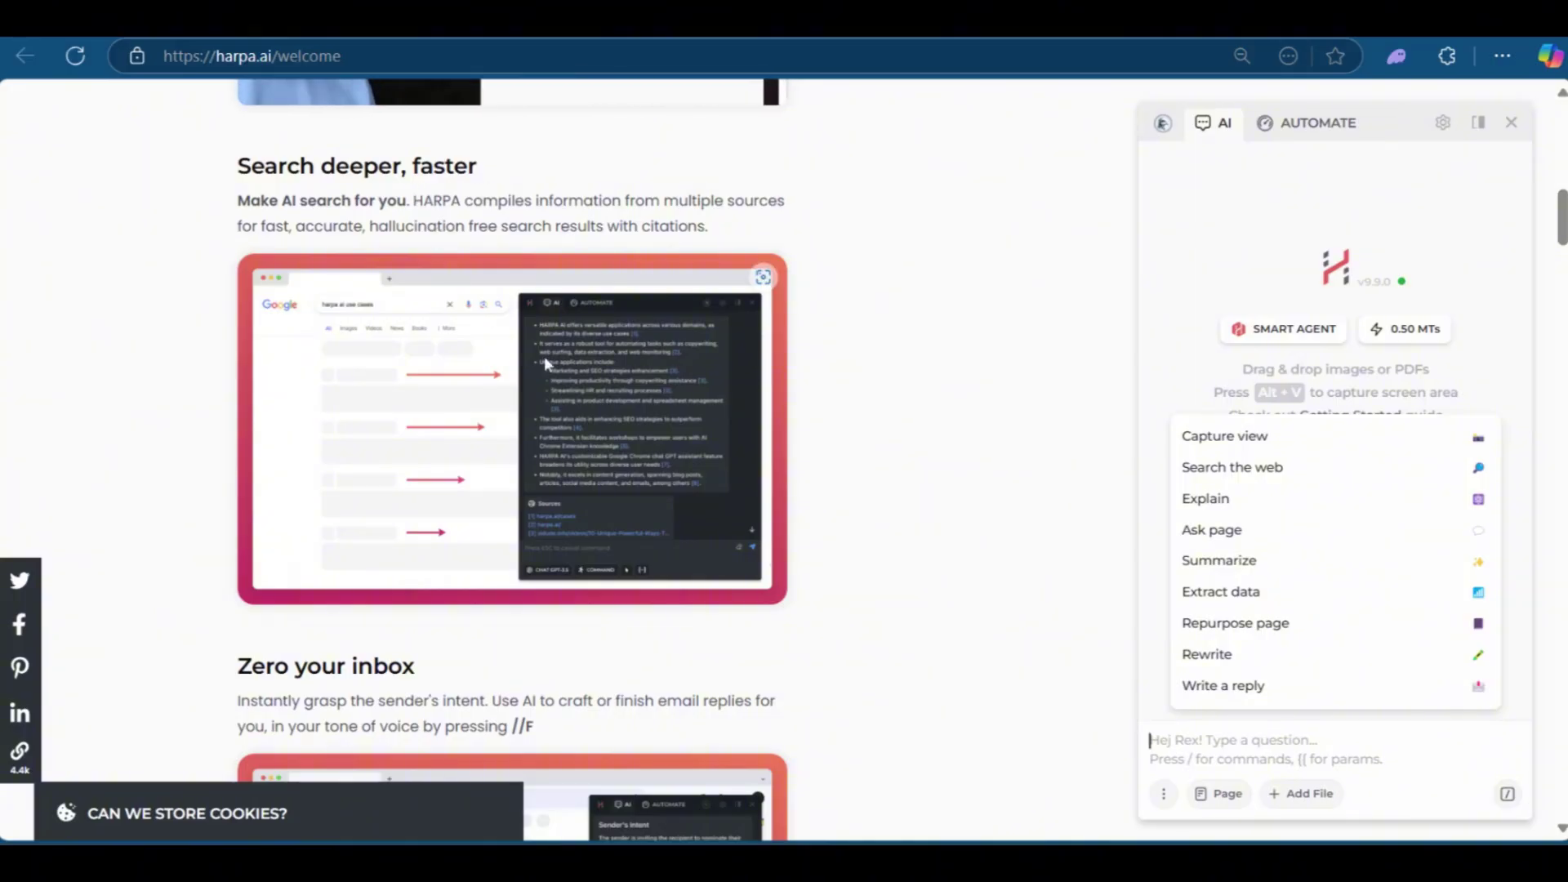
# - Capture the Search deeper, faster section with Alt+V and allow HARPA access to all websites
pyautogui.hotkey('alt', 'v')
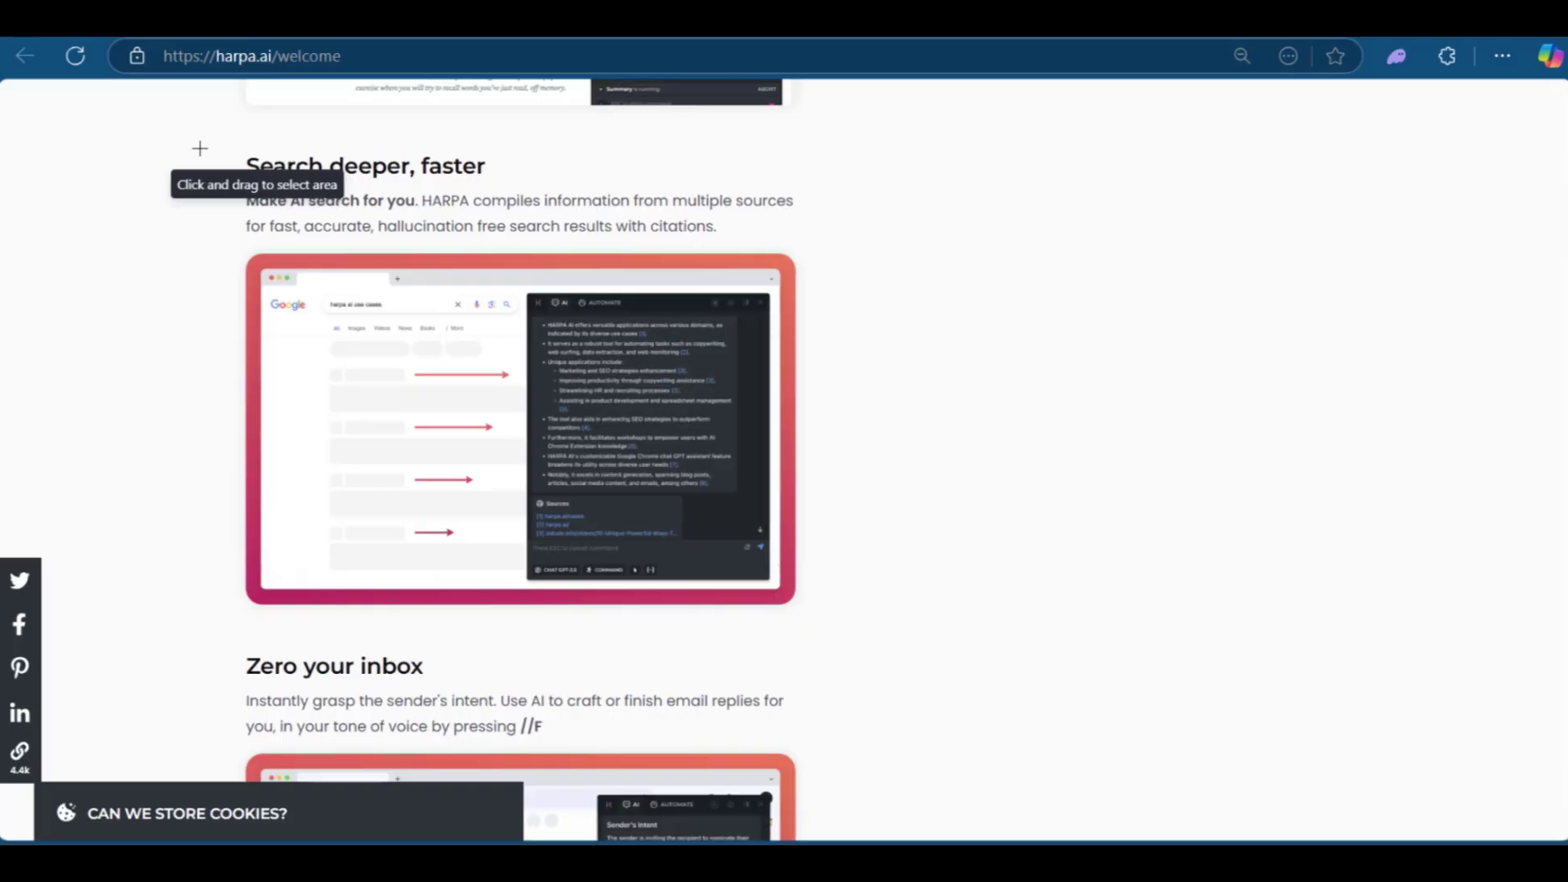
pyautogui.moveTo(201, 151); pyautogui.dragTo(894, 658)
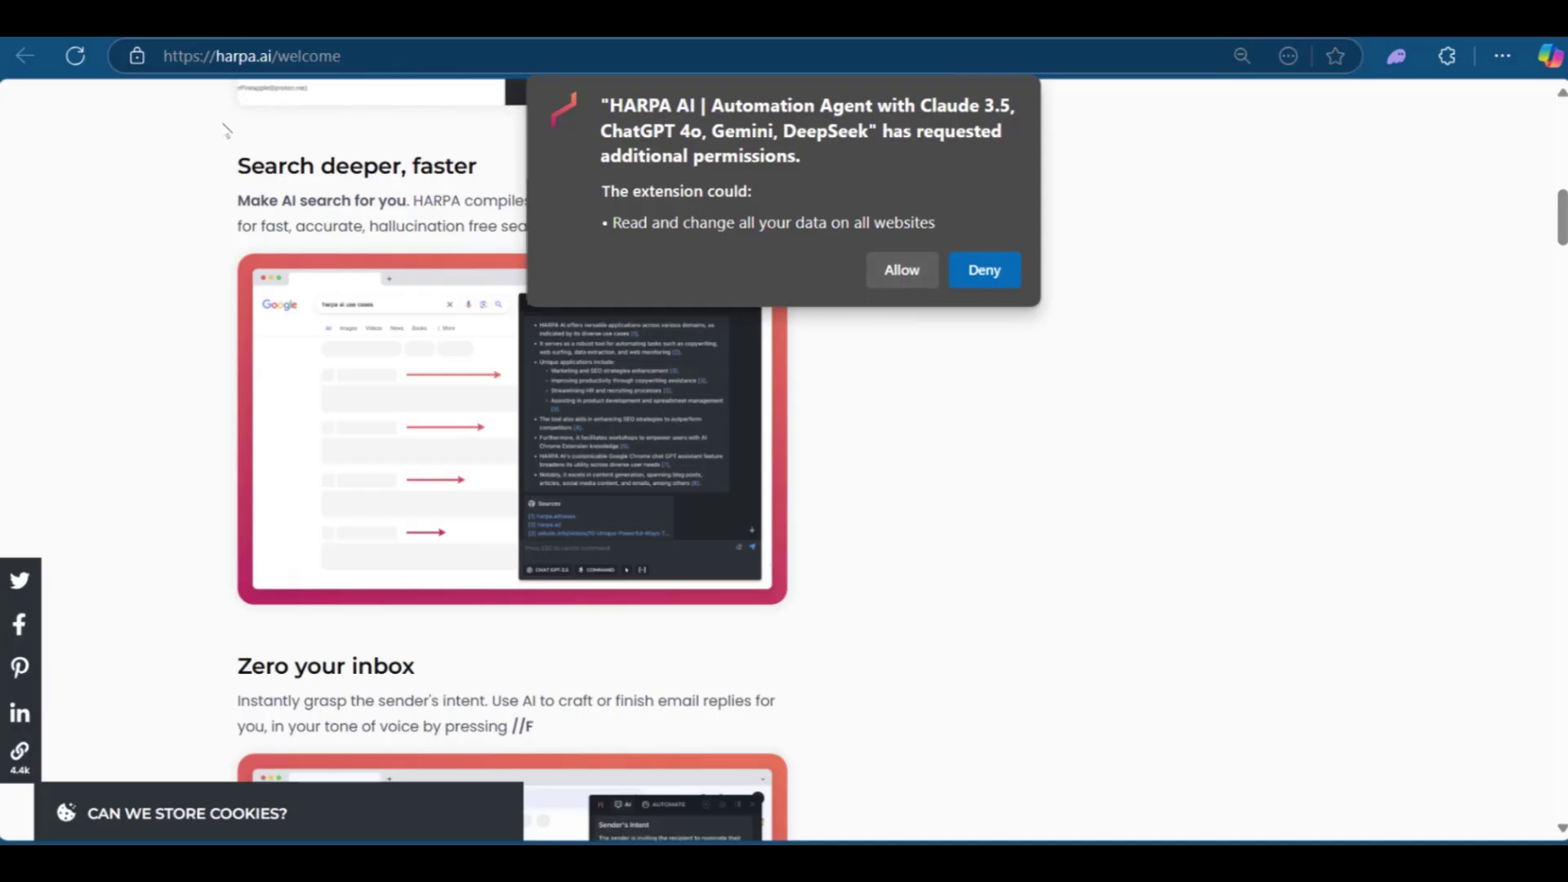
pyautogui.click(901, 271)
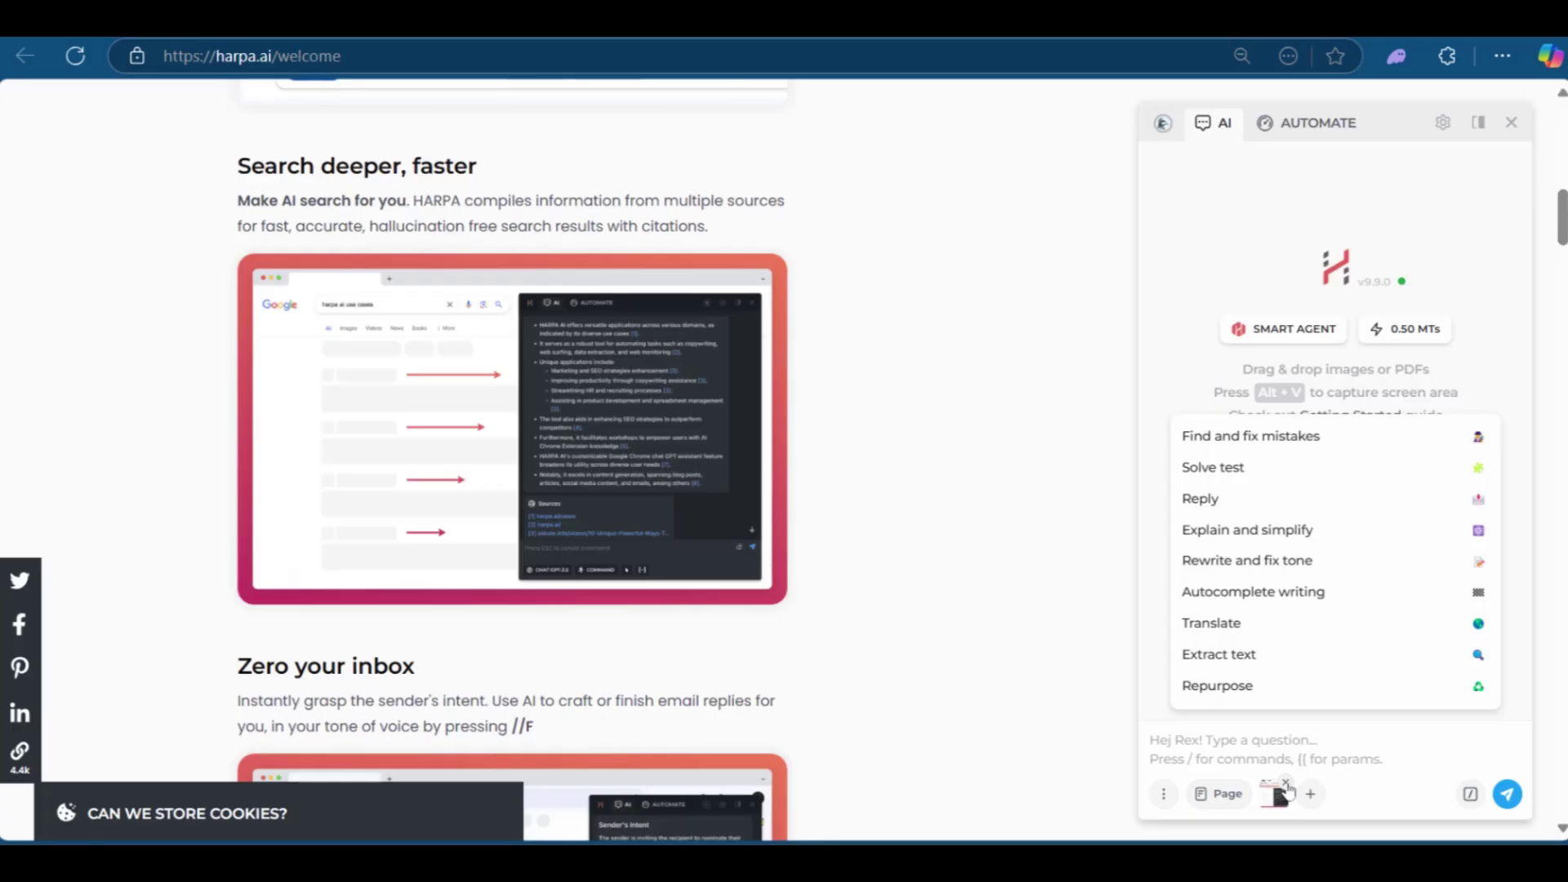
# - Discard the first thumbnail and recapture the Search deeper, faster section with Alt+A
pyautogui.click(1285, 783)
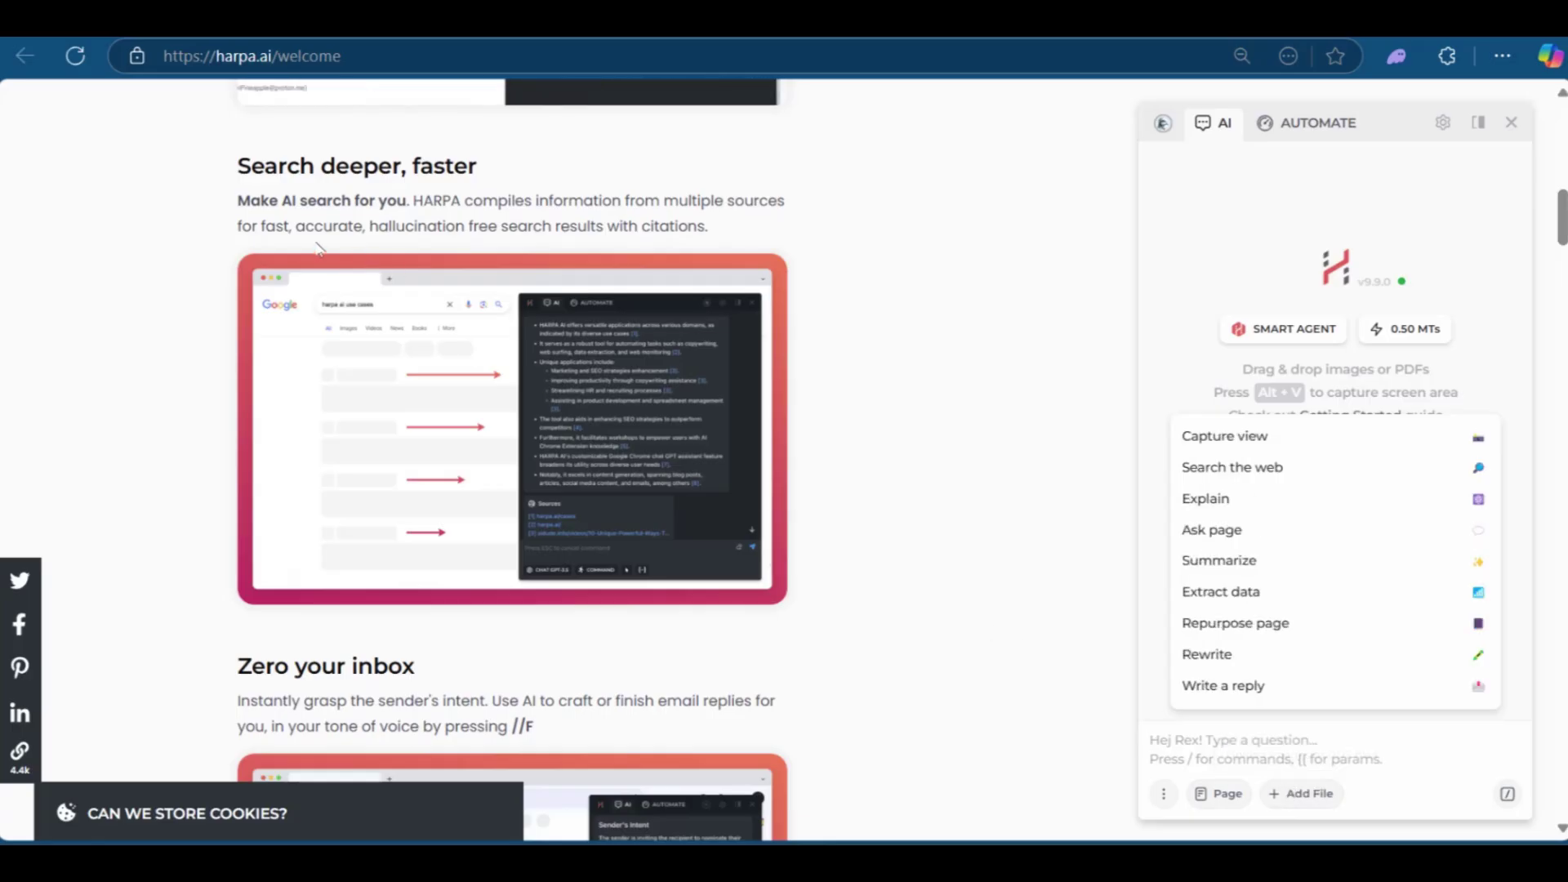
pyautogui.hotkey('alt', 'a')
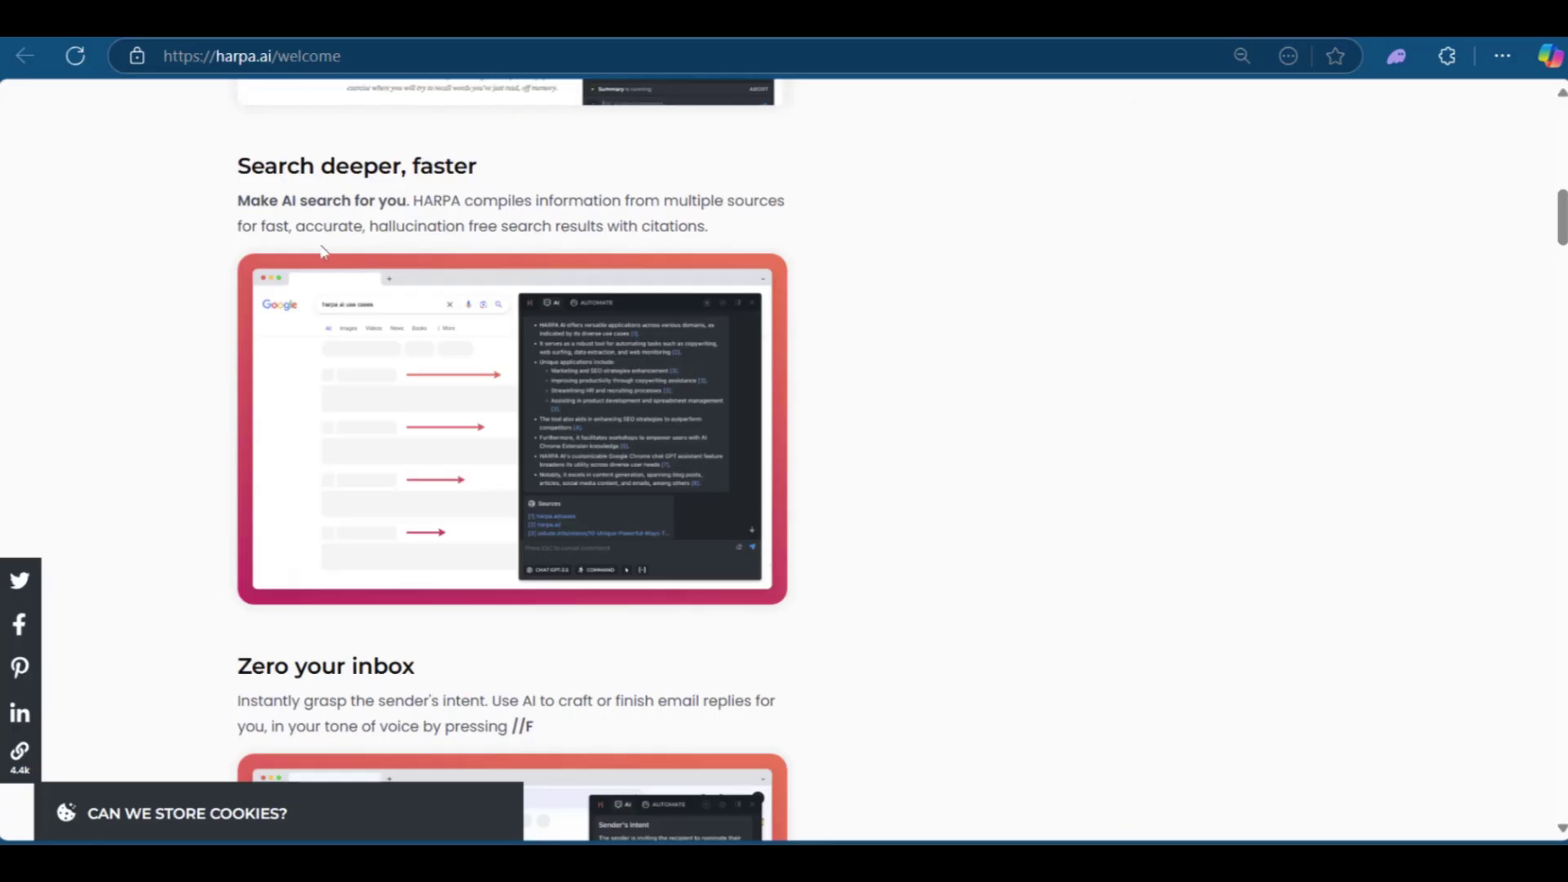
pyautogui.moveTo(210, 151); pyautogui.dragTo(852, 629)
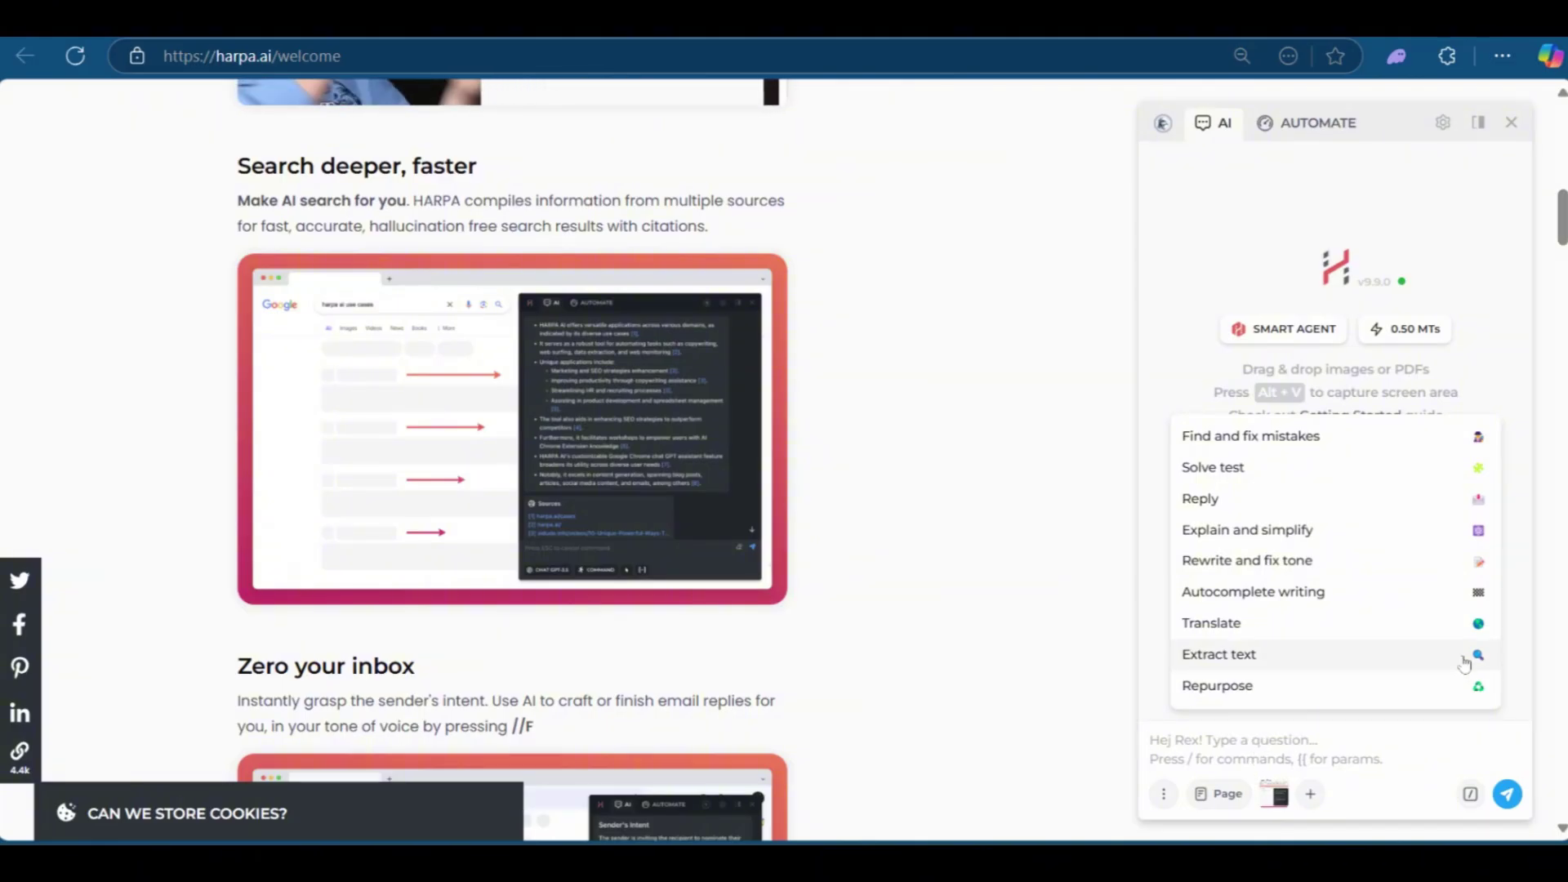
# - Ask HARPA to 'explain this' about the screenshot and read the key-point reply
pyautogui.write('explain this')
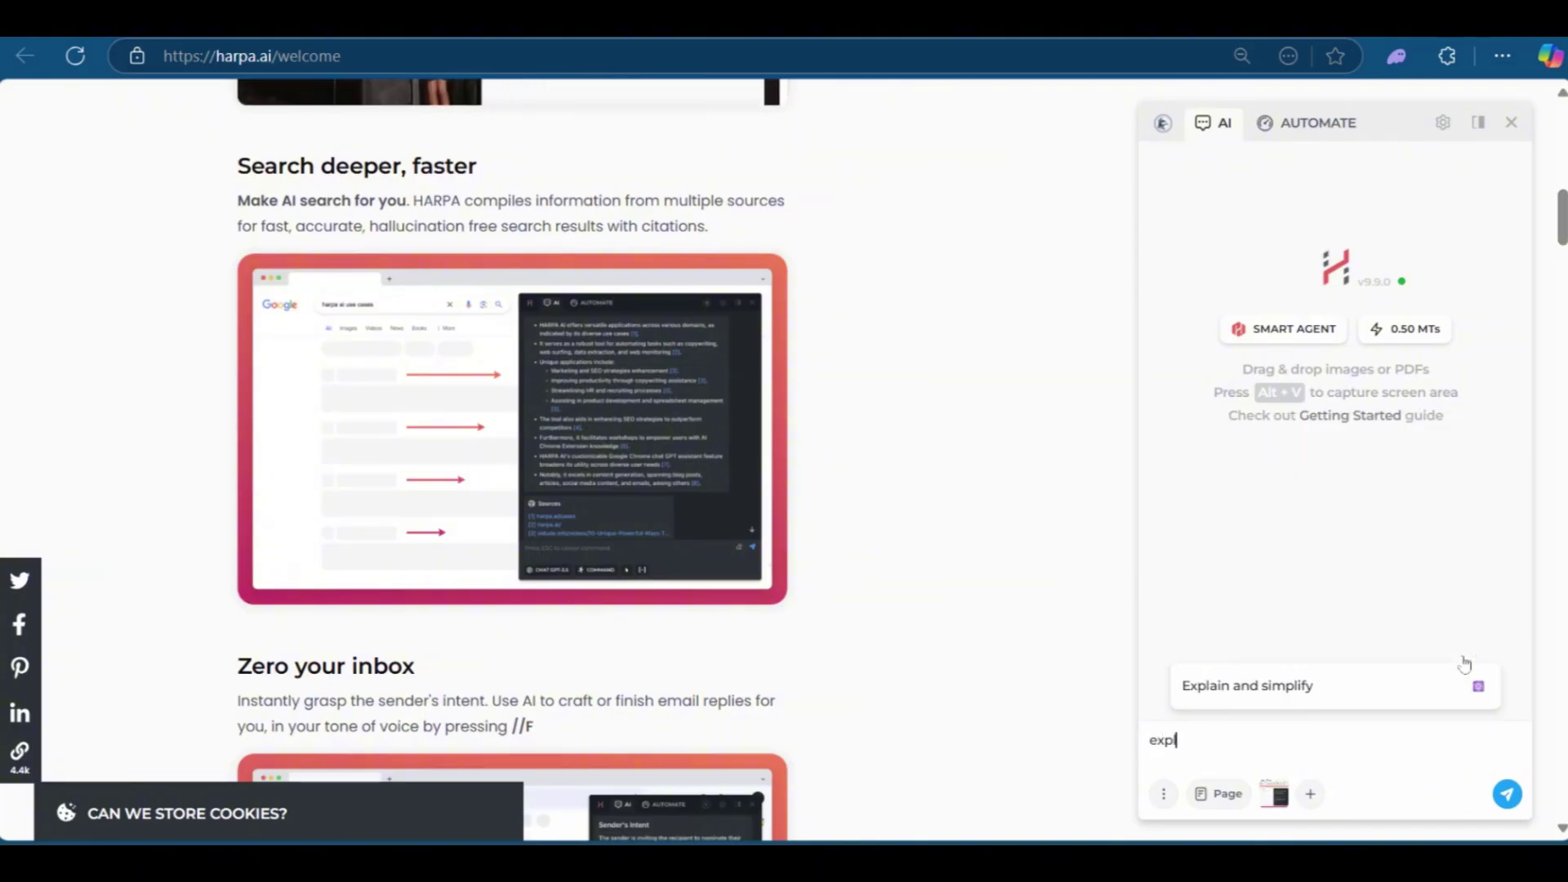
pyautogui.press('Return')
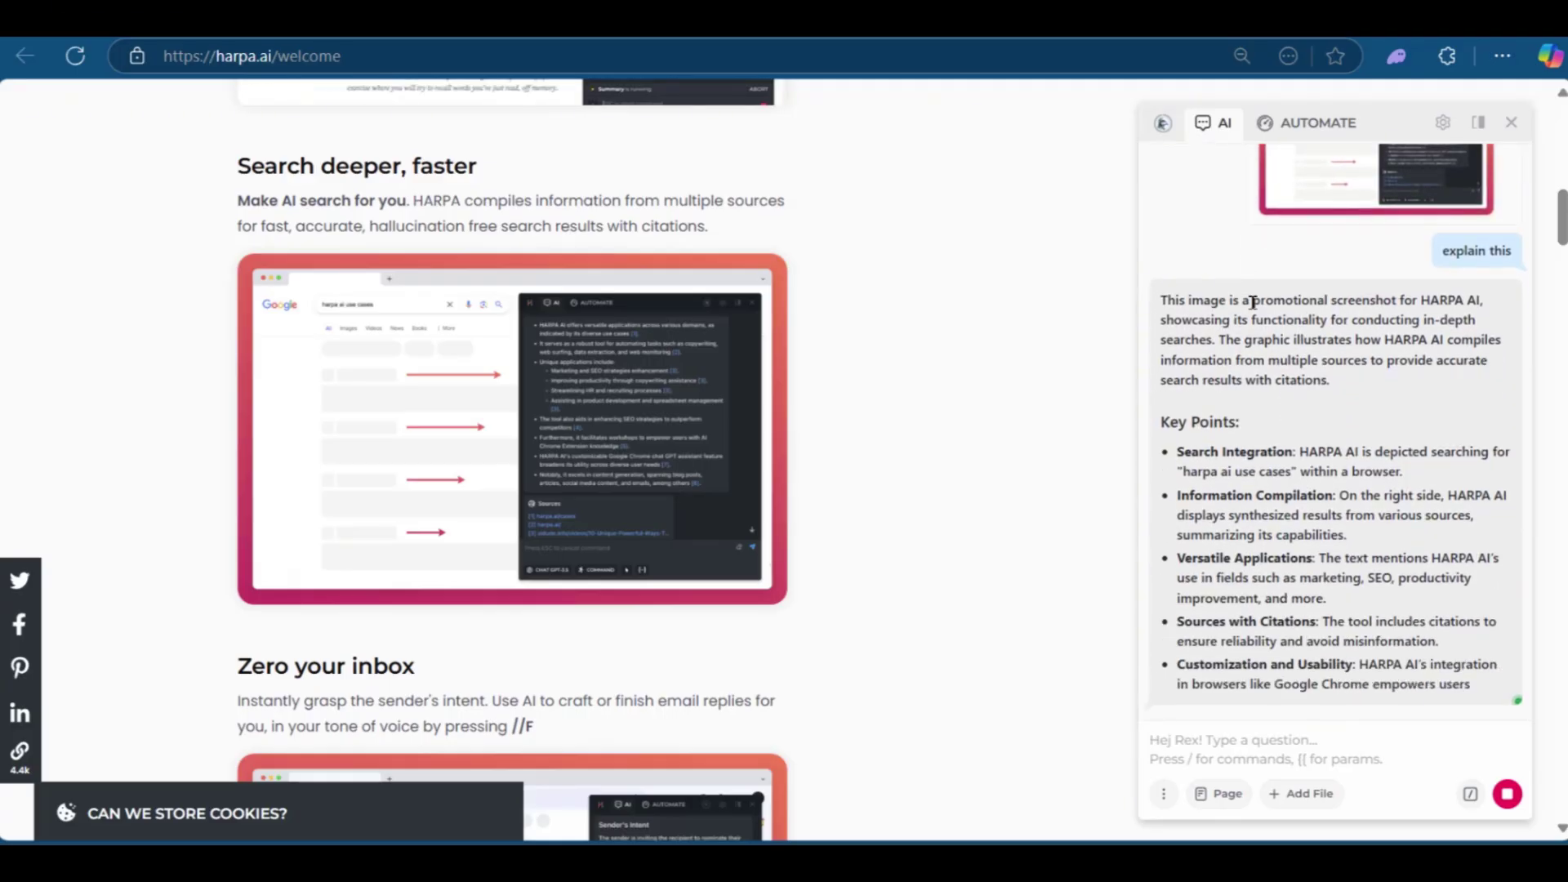
pyautogui.scroll(5, 1317, 415)
pyautogui.scroll(-5, 1316, 414)
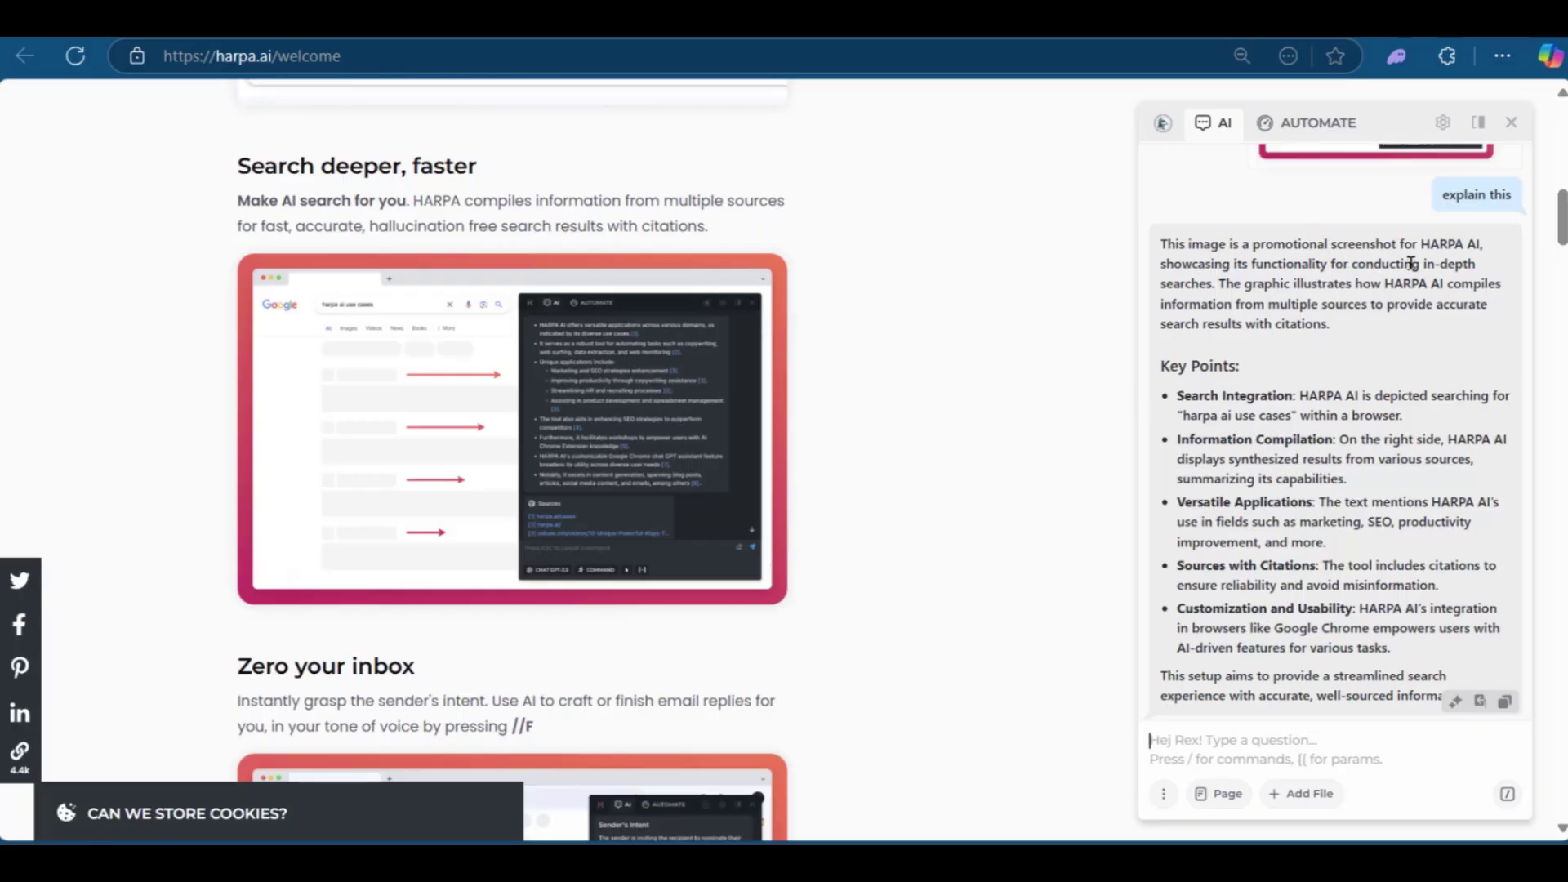
pyautogui.scroll(-2, 854, 421)
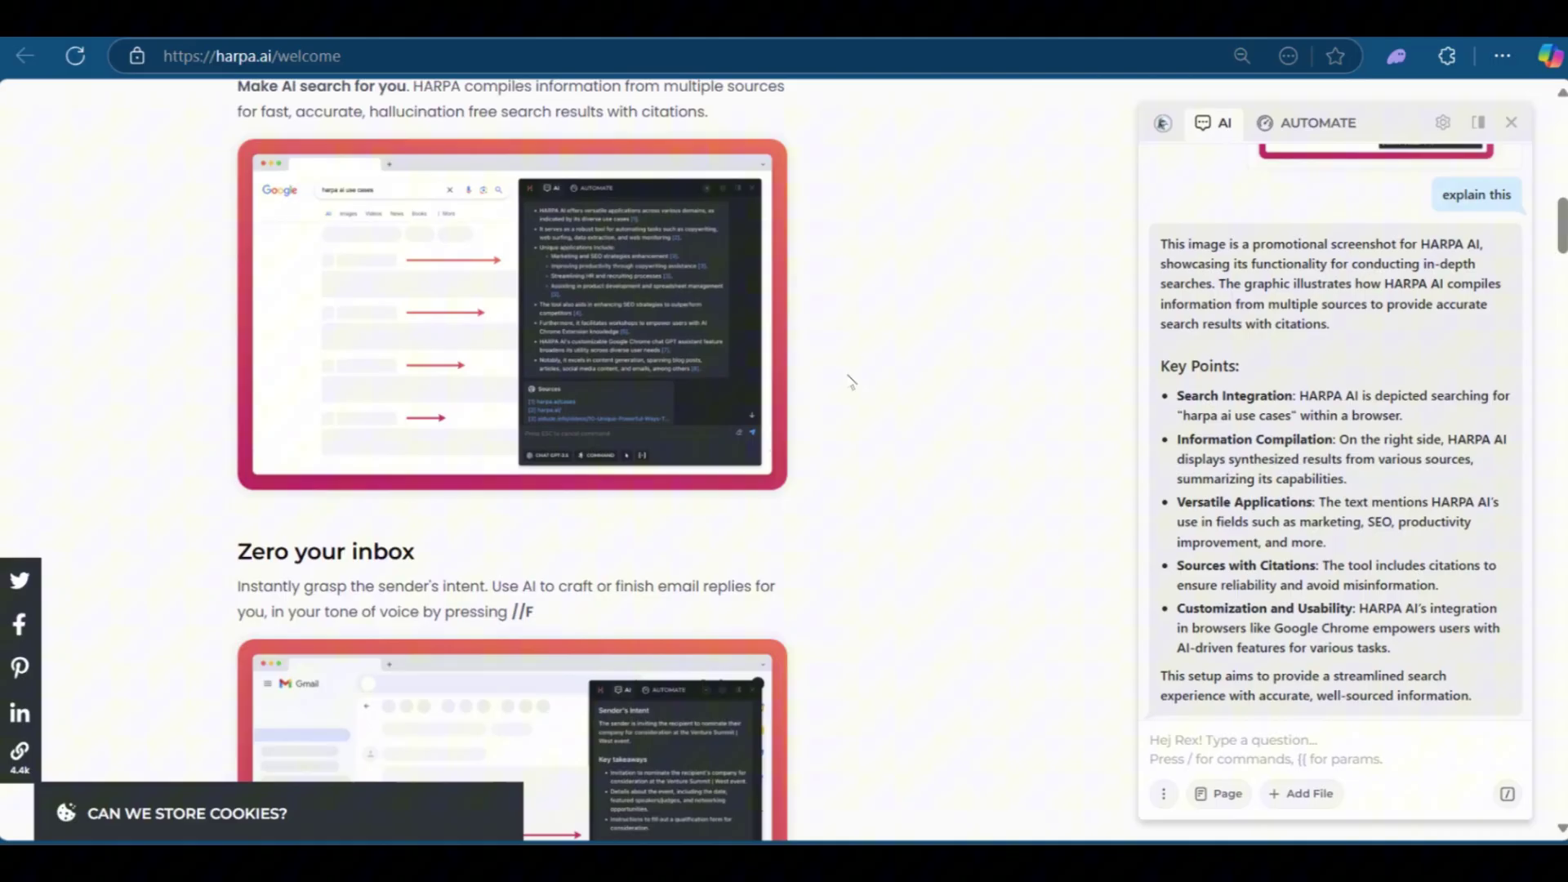
pyautogui.scroll(2, 849, 401)
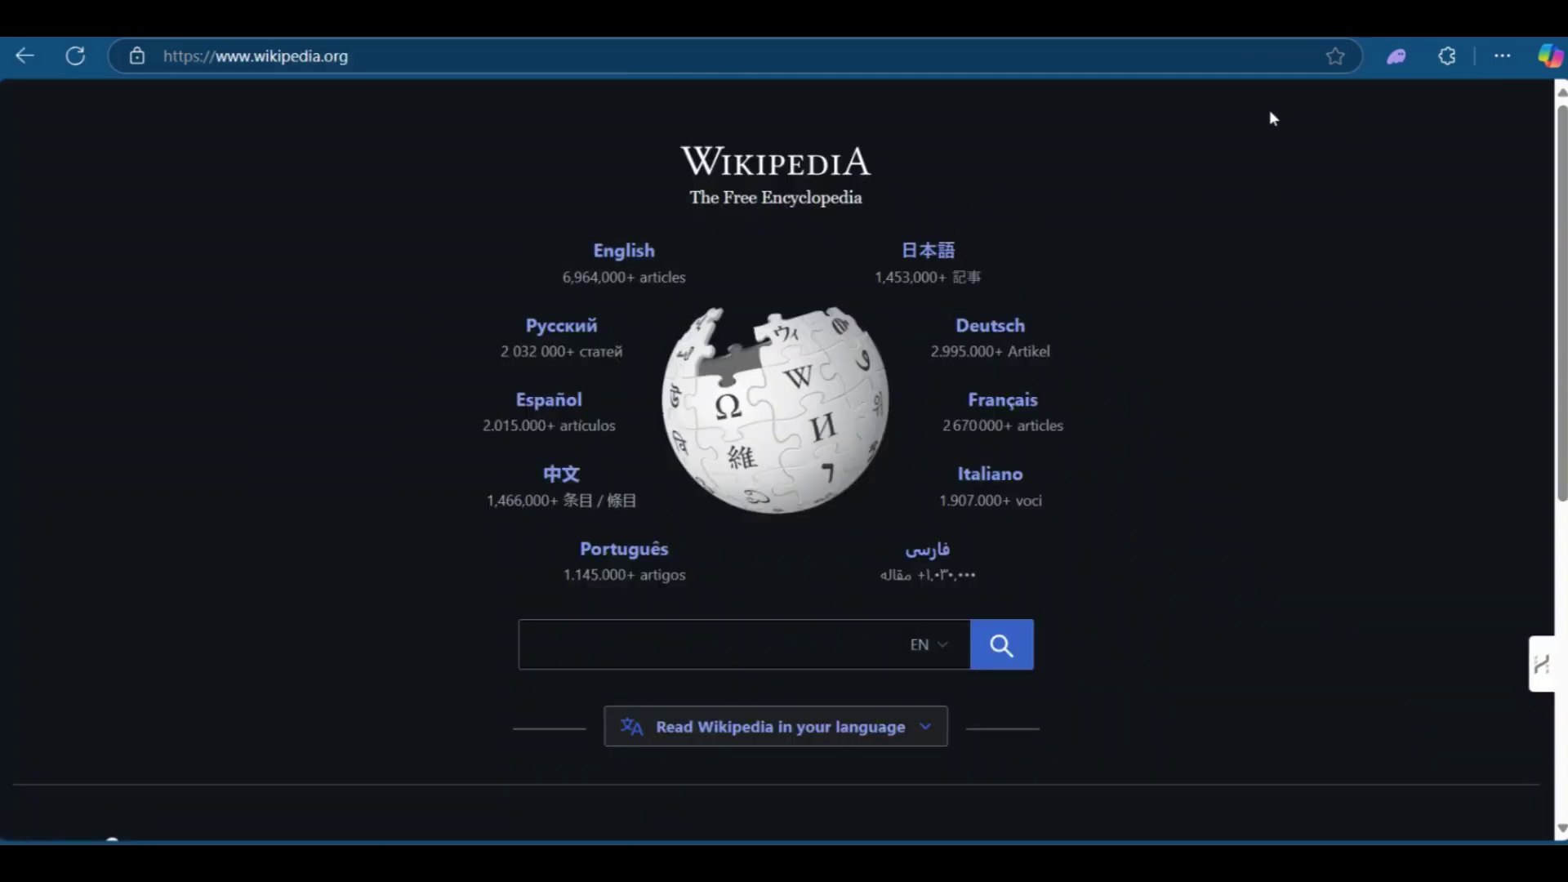
# - Pin HARPA AI to the Edge toolbar and open its chat panel over Wikipedia
pyautogui.click(1448, 50)
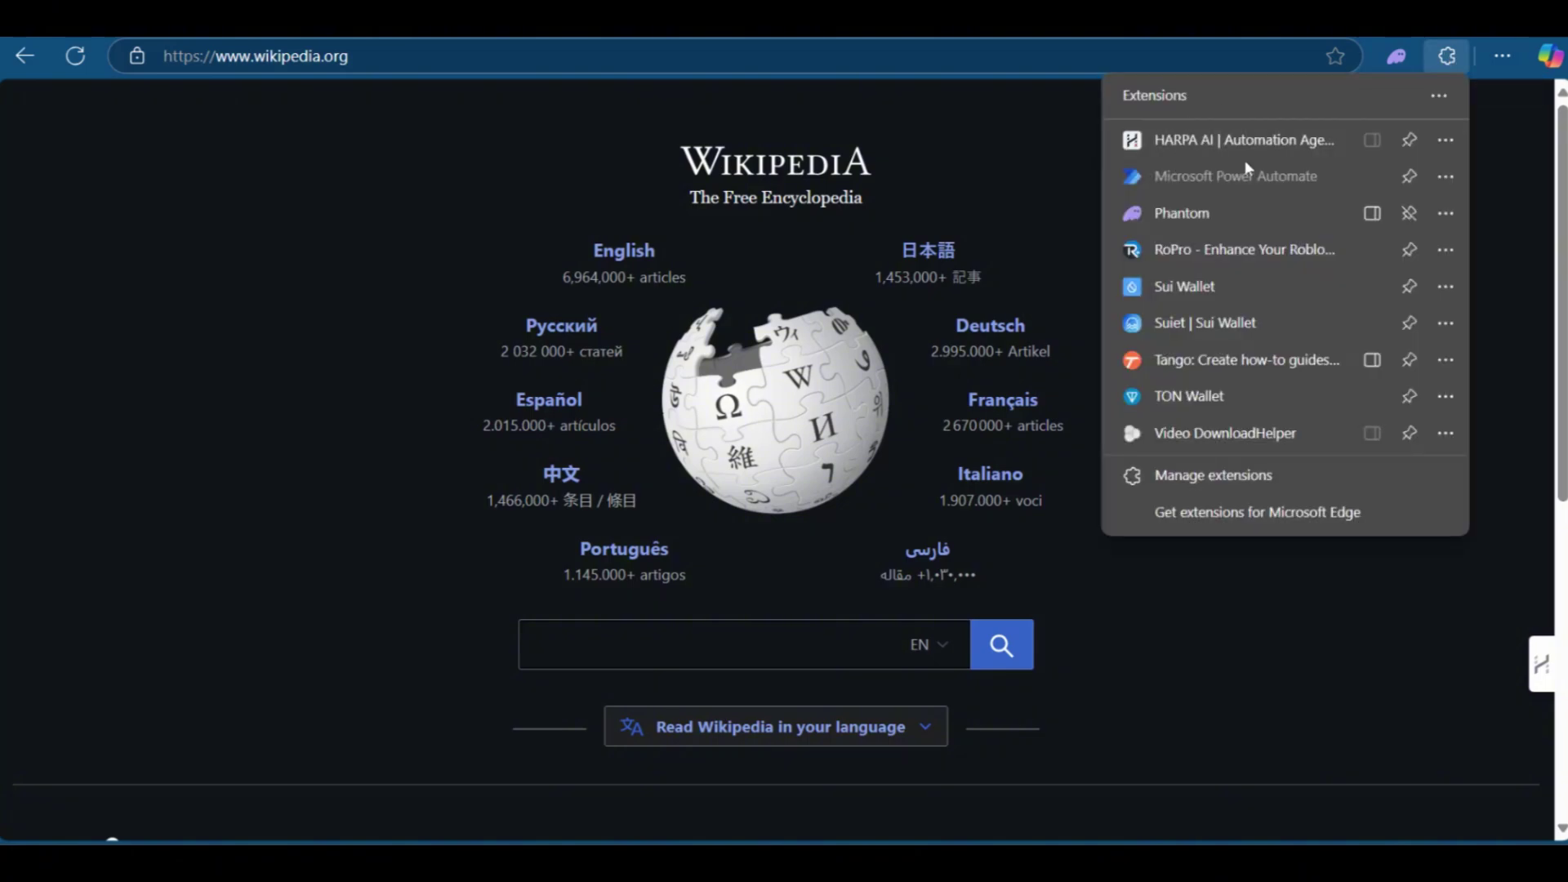
pyautogui.click(1408, 144)
pyautogui.click(1494, 170)
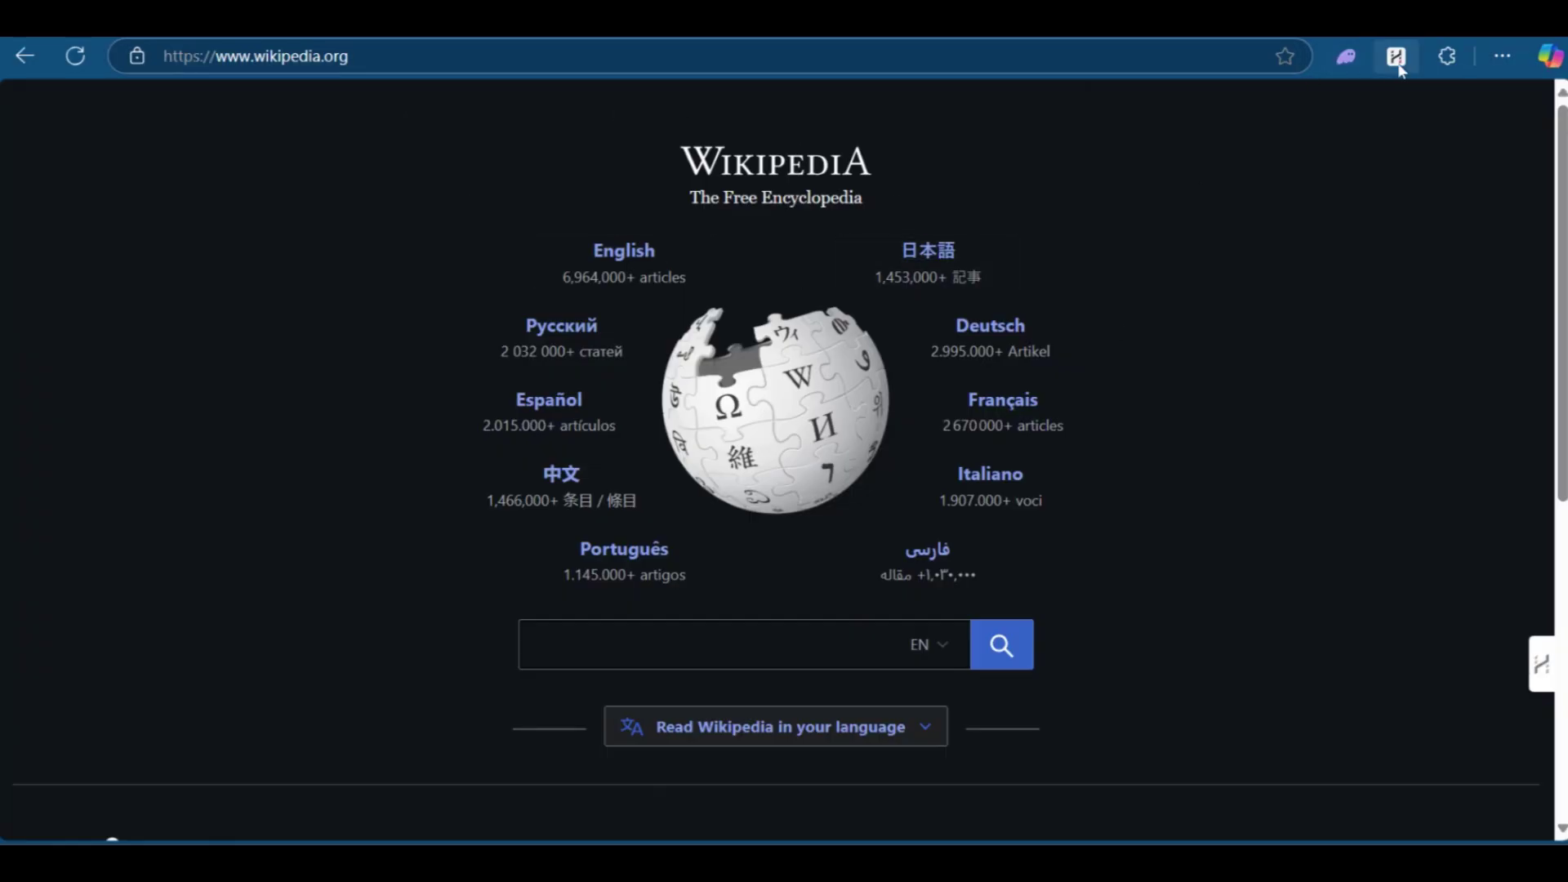
pyautogui.click(1396, 55)
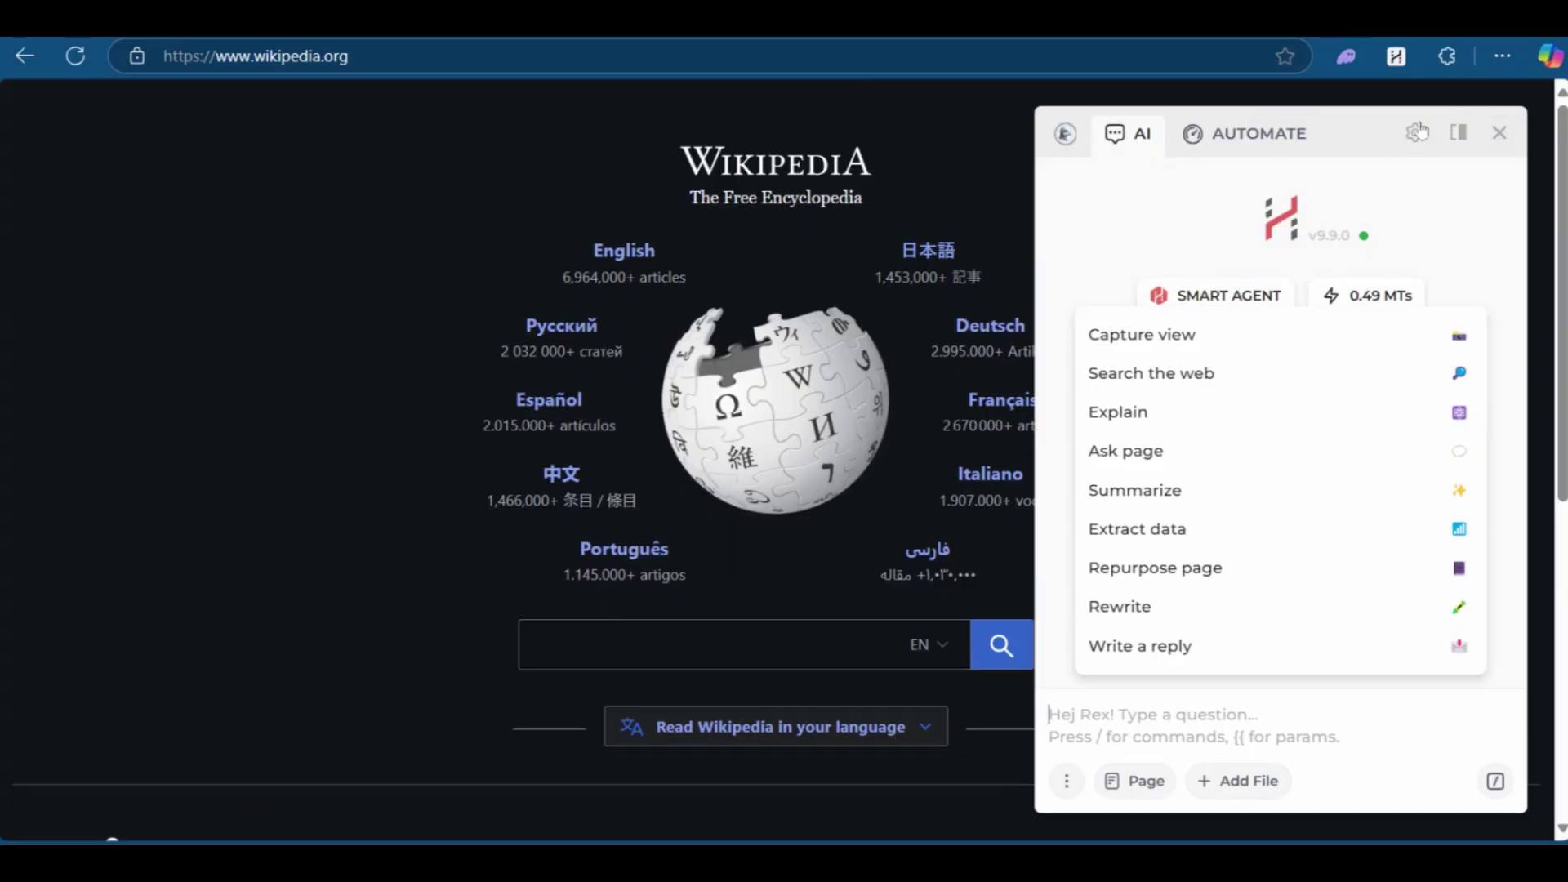
# - Close the HARPA panel and open Wikipedia's Honey badger article from the 'honey badger' search
pyautogui.click(1500, 133)
pyautogui.click(688, 645)
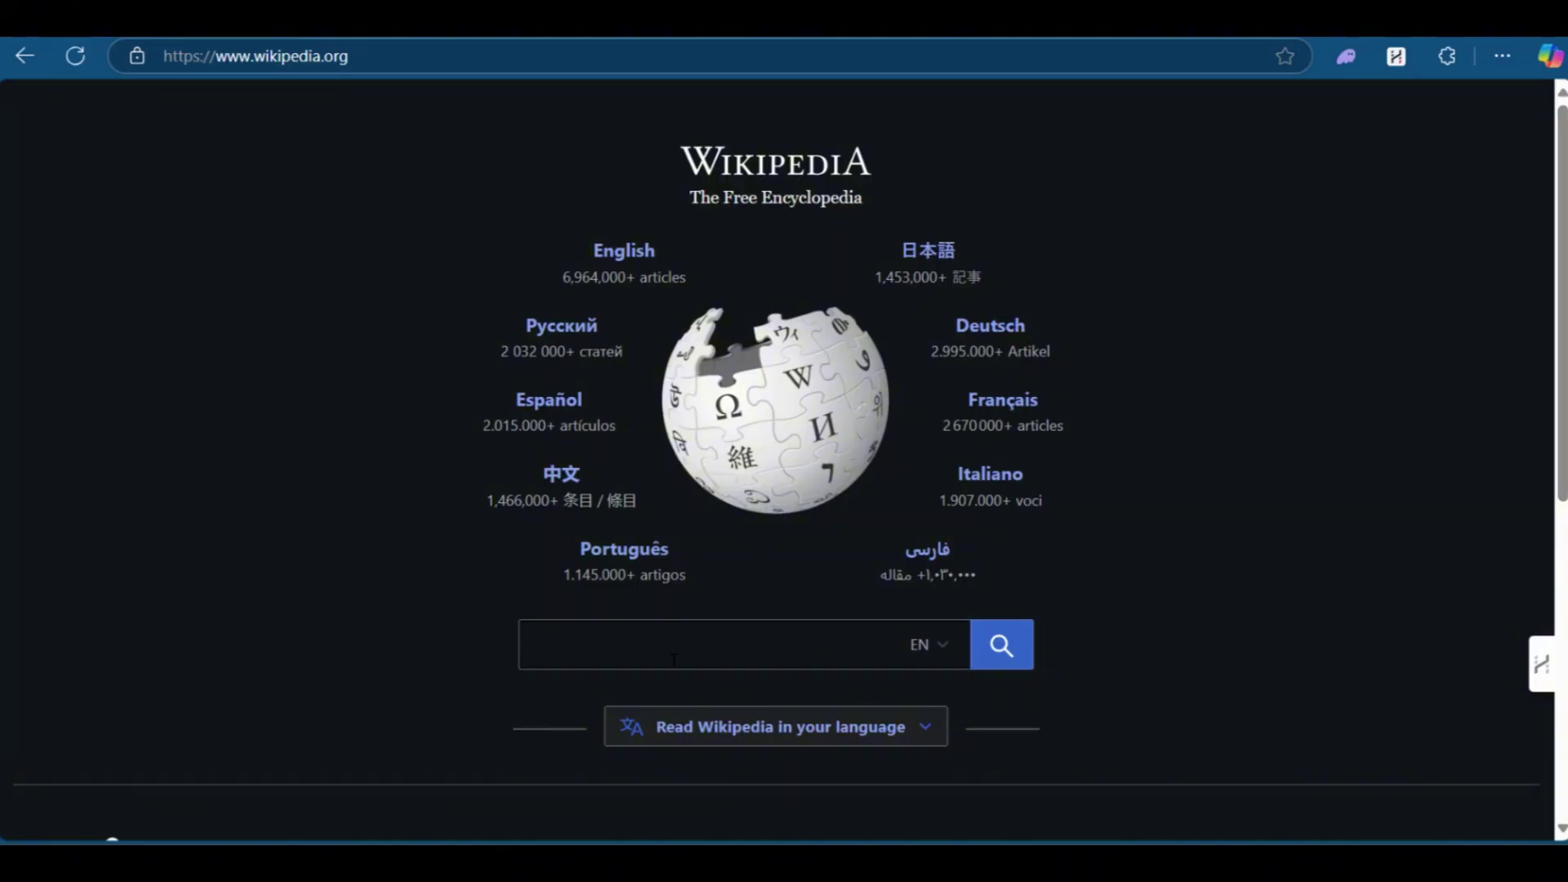
pyautogui.click(690, 638)
pyautogui.write('hon')
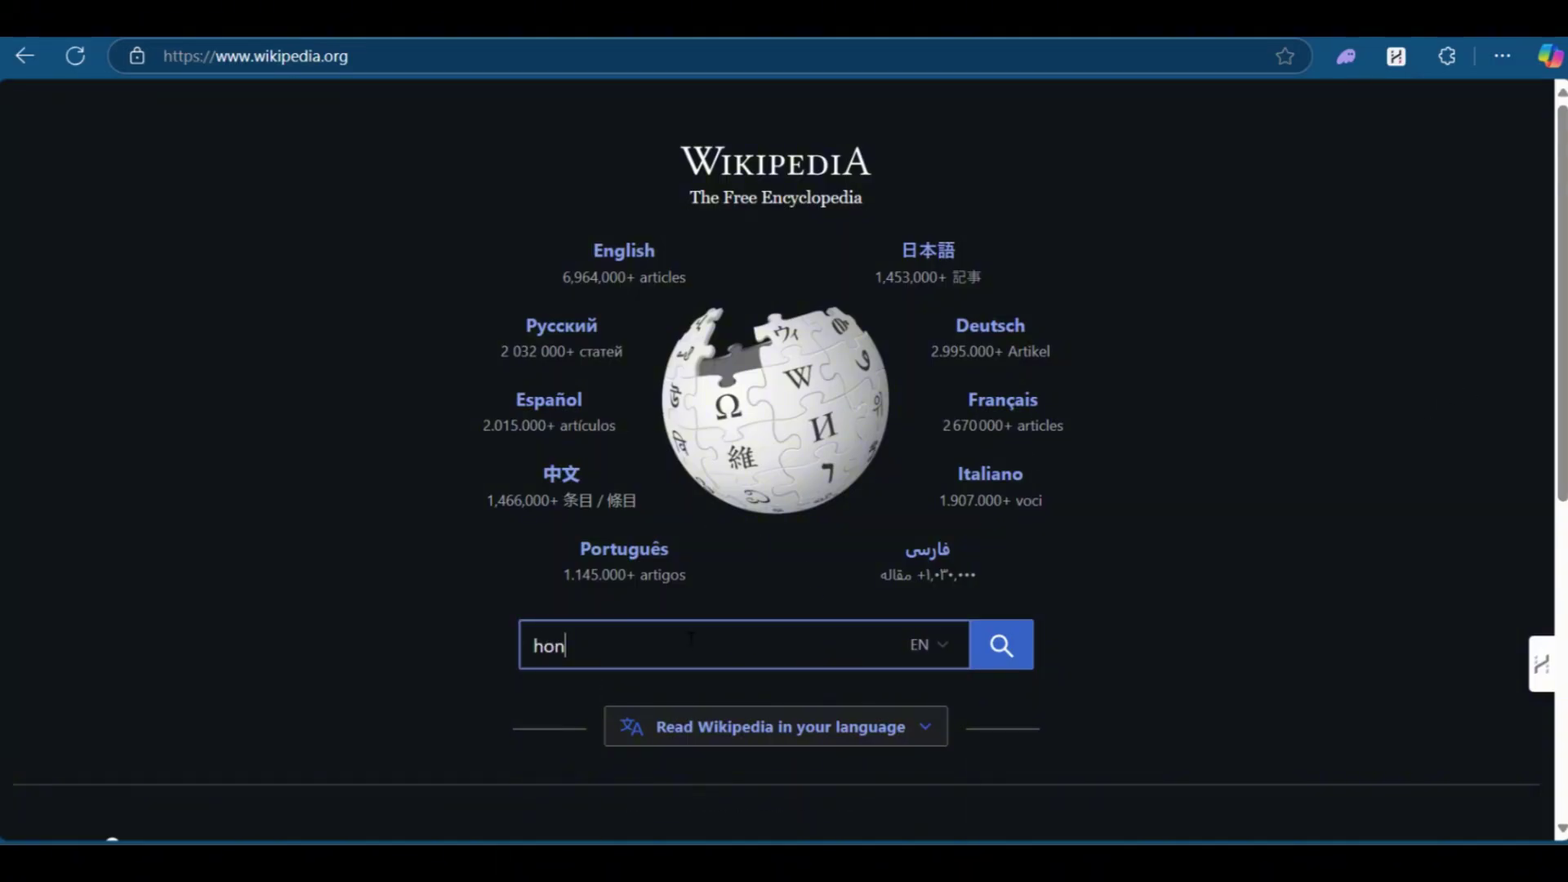
pyautogui.write('ey badger')
pyautogui.click(668, 714)
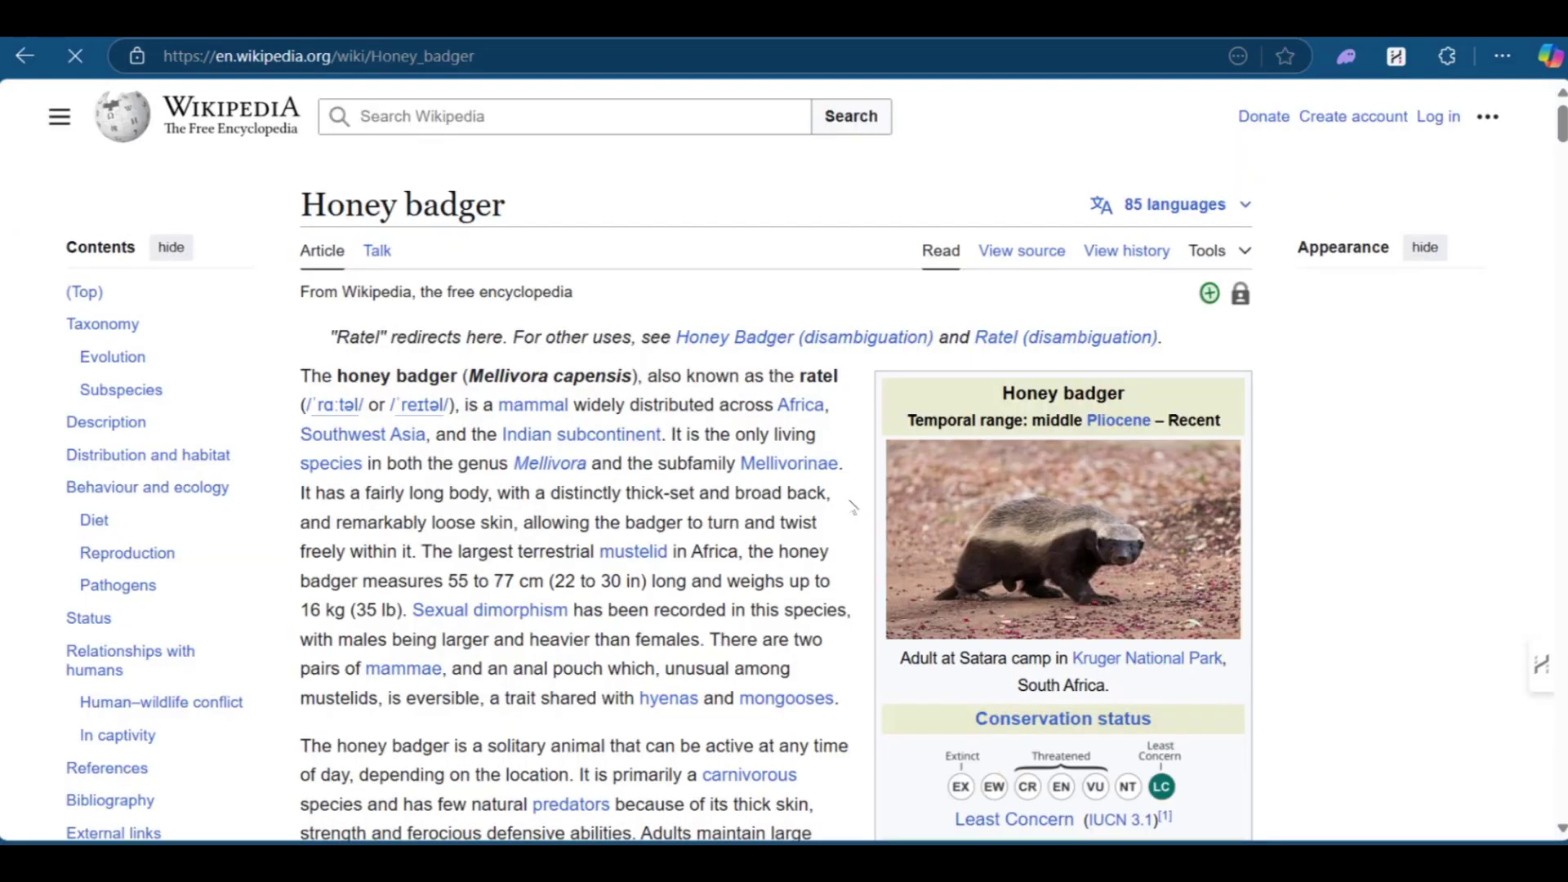
# - Scroll through the Honey badger article, then bring up HARPA AI with Alt+A
pyautogui.scroll(-20, 860, 493)
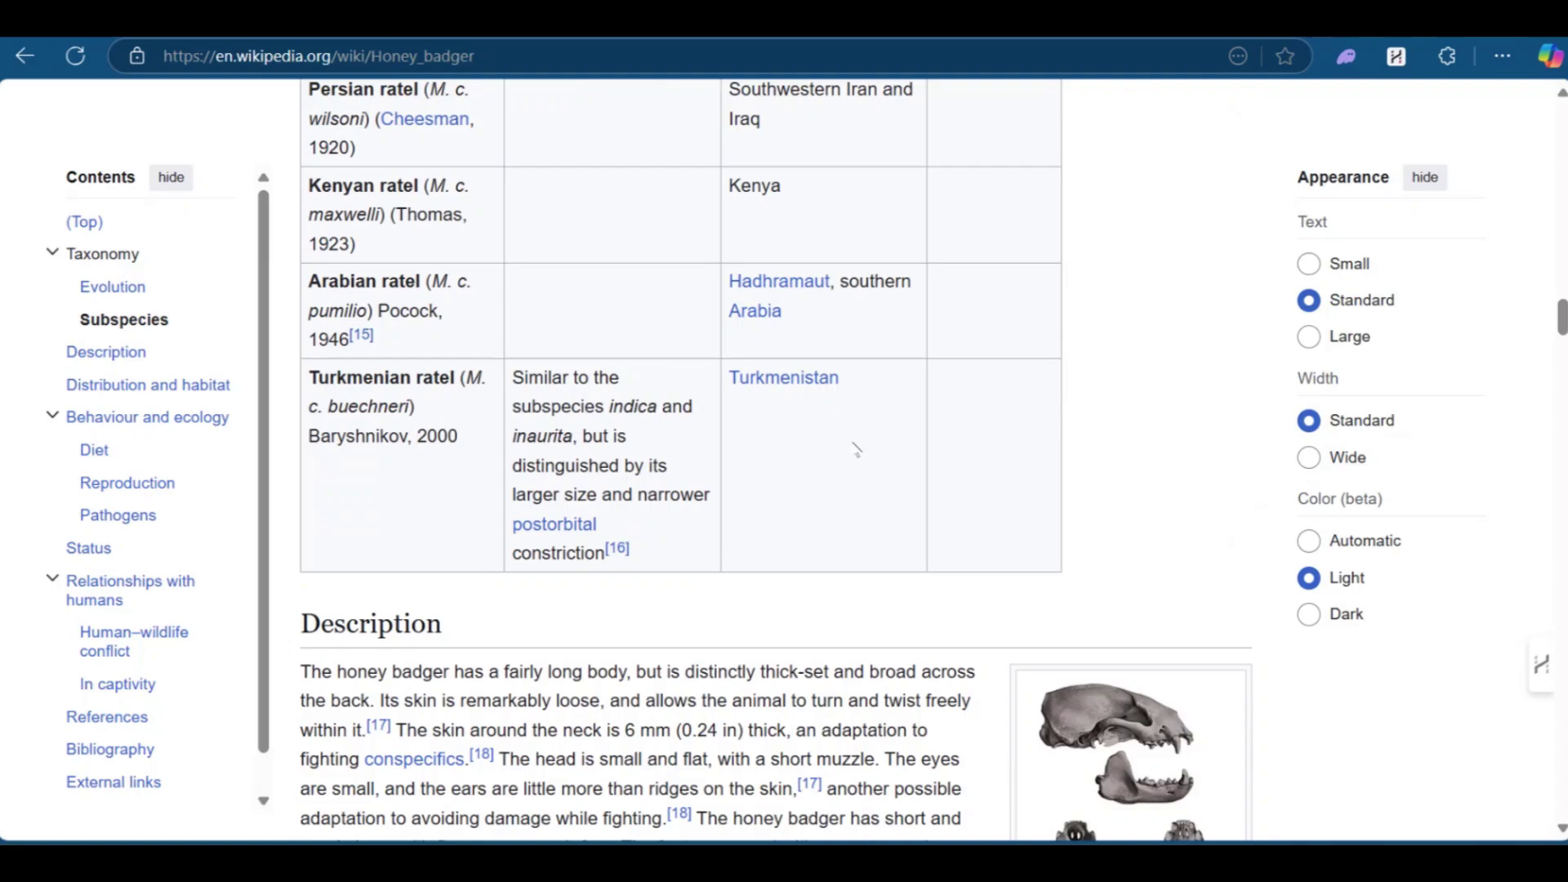
pyautogui.scroll(-4, 856, 448)
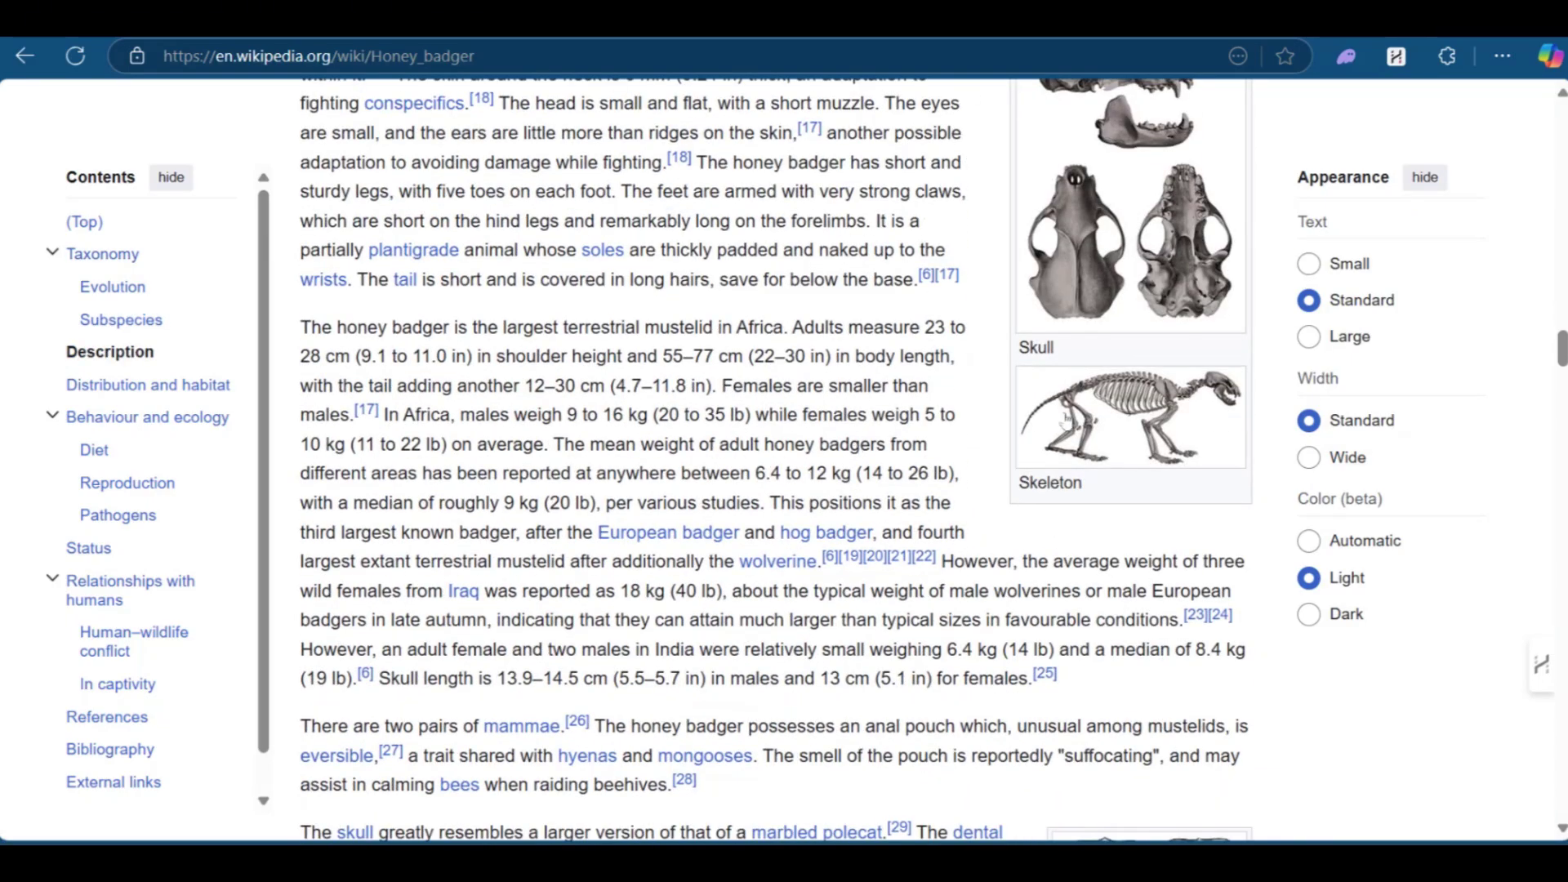
pyautogui.scroll(-12, 1066, 421)
pyautogui.scroll(7, 1066, 421)
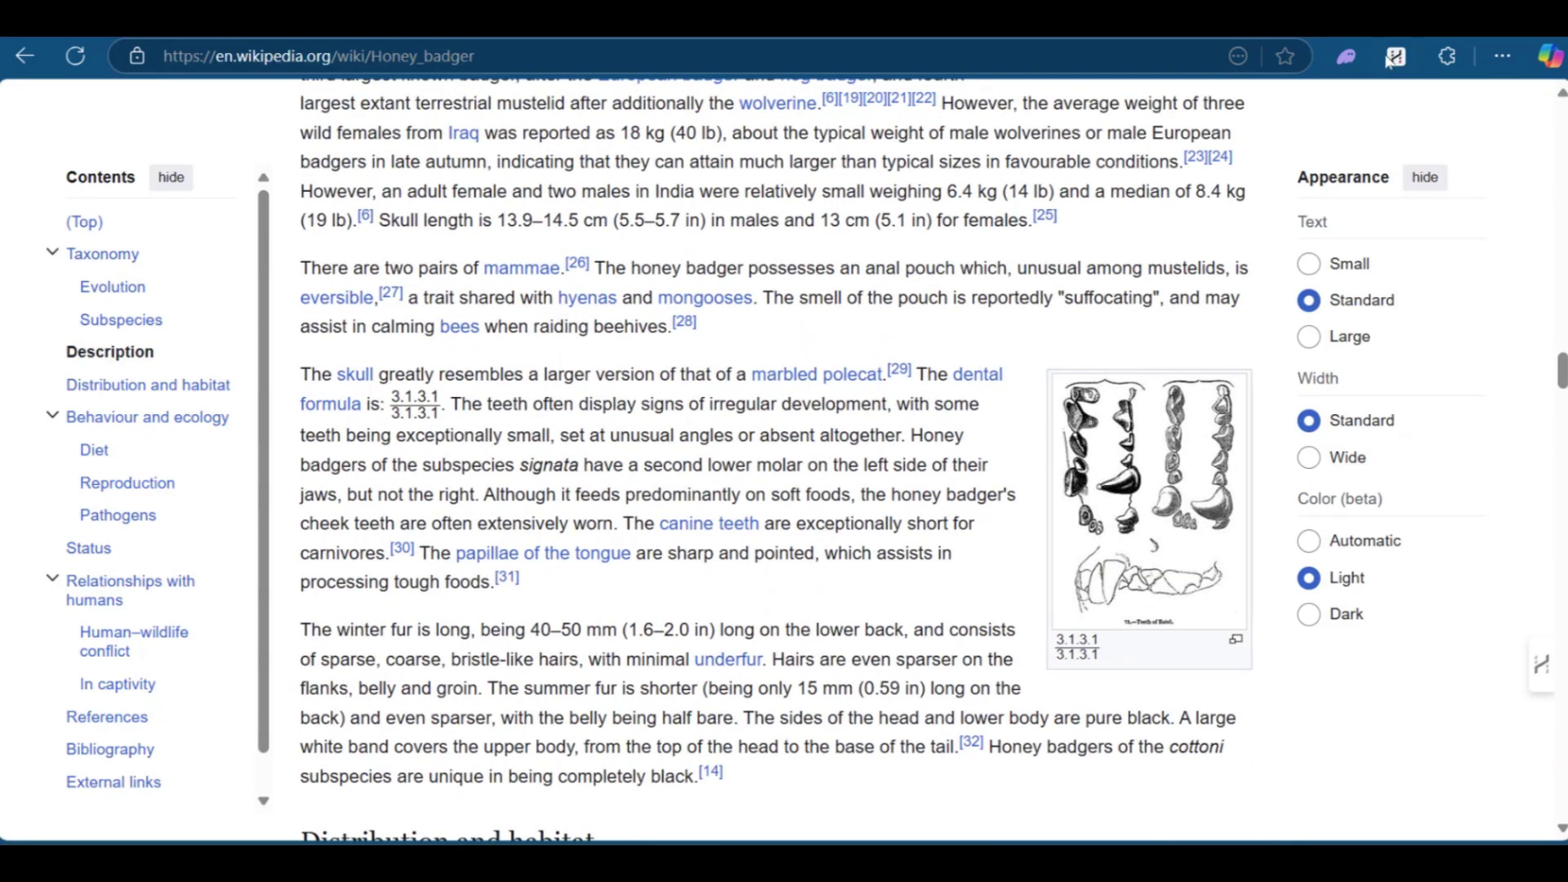
pyautogui.scroll(20, 1037, 245)
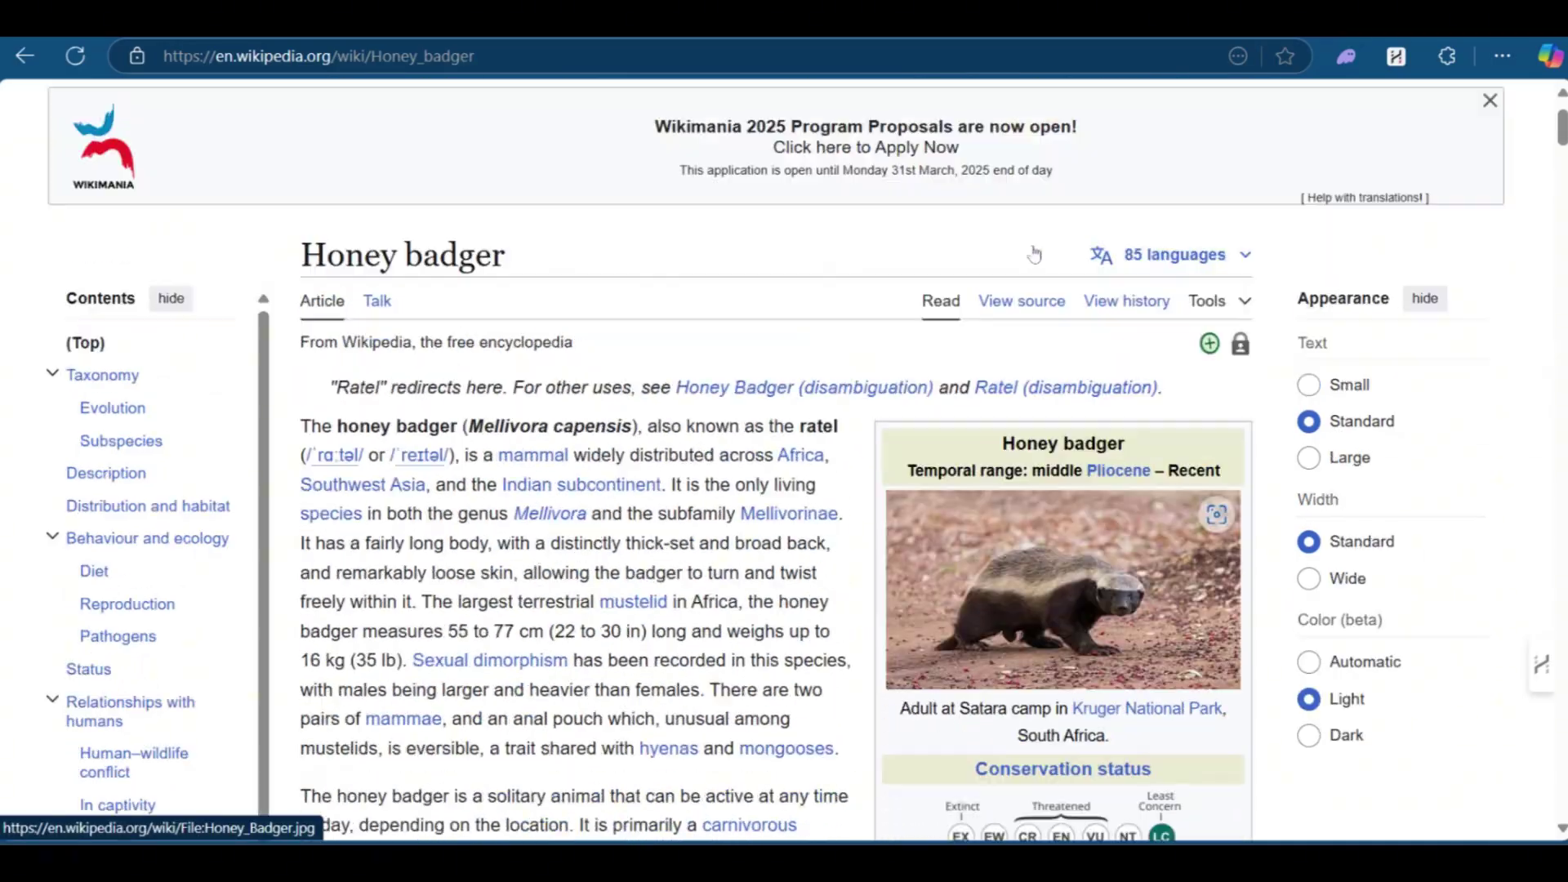
pyautogui.scroll(2, 1034, 254)
pyautogui.hotkey('alt', 'a')
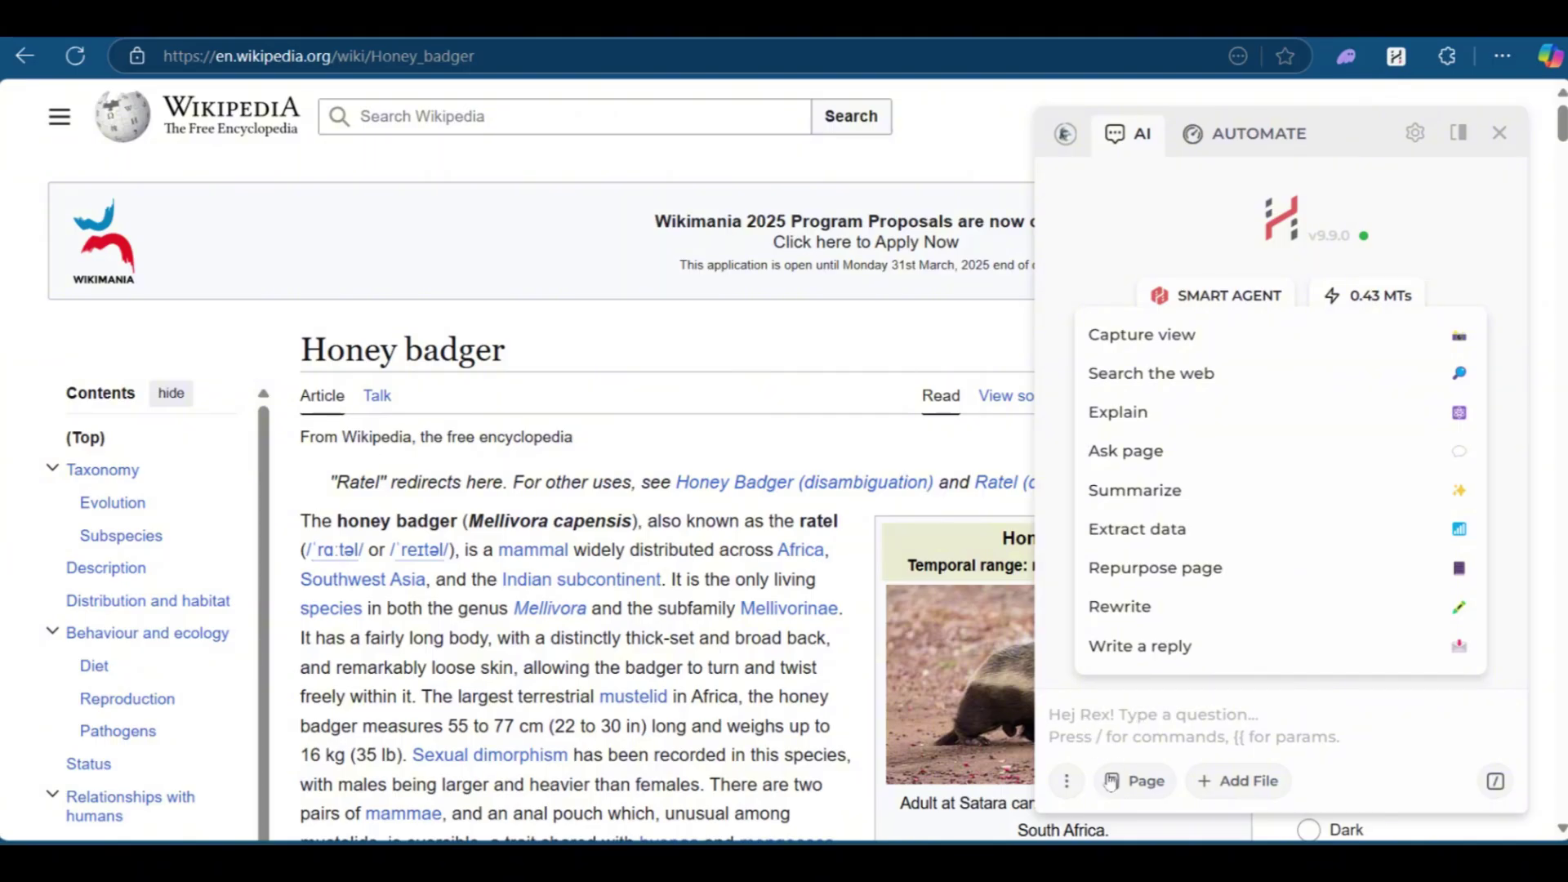
# - Type '/' in HARPA's chat box to list automations, then filter them with 'sum'
pyautogui.click(1072, 745)
pyautogui.write('/')
pyautogui.scroll(-5, 1167, 449)
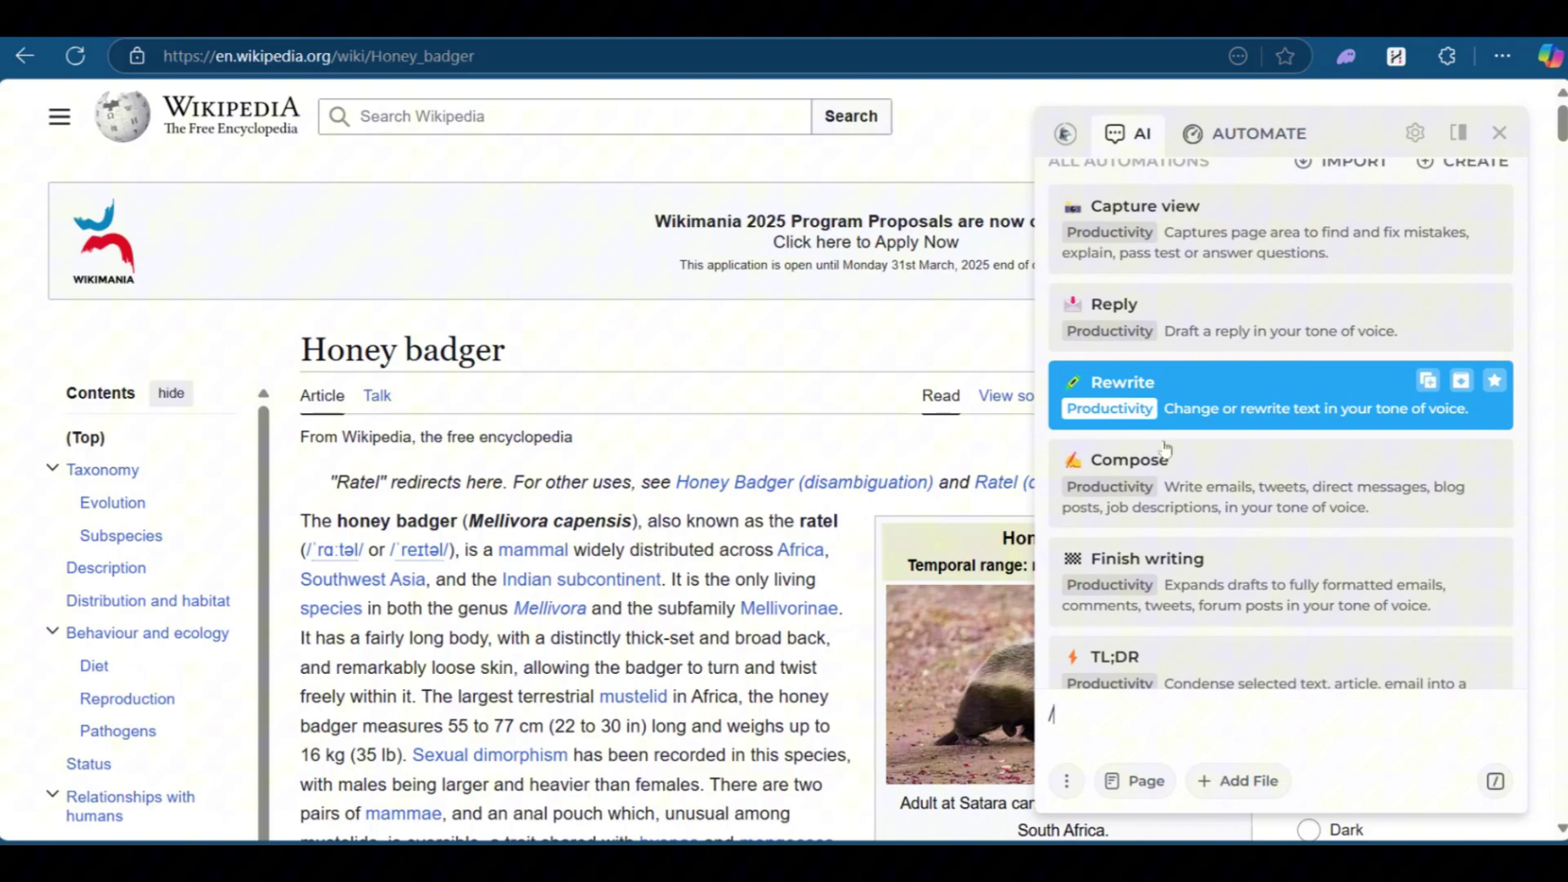
pyautogui.scroll(5, 1166, 449)
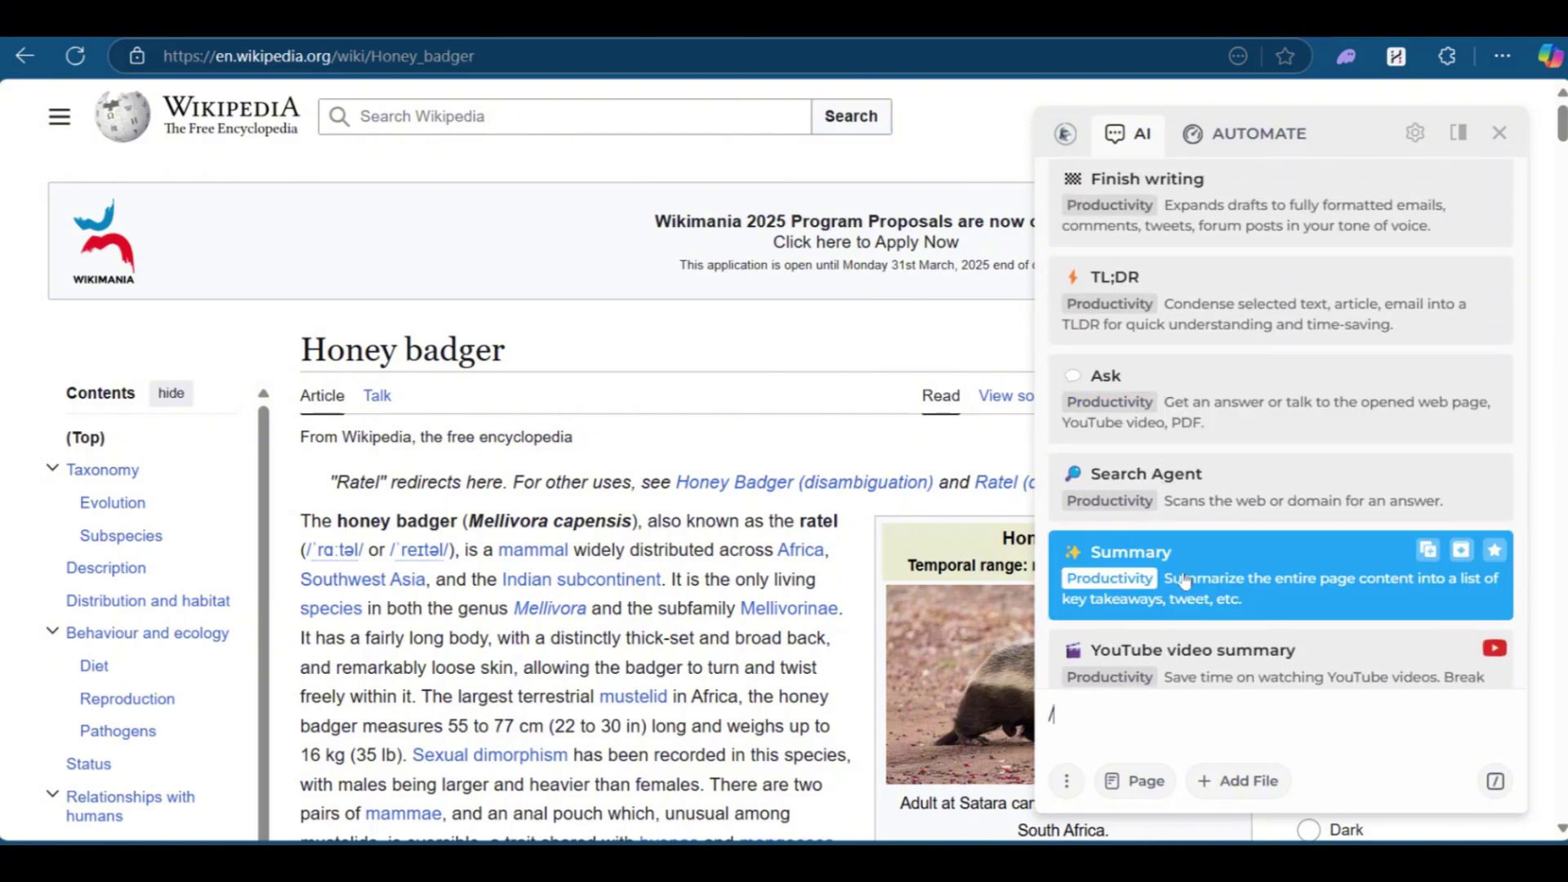
pyautogui.scroll(5, 1237, 392)
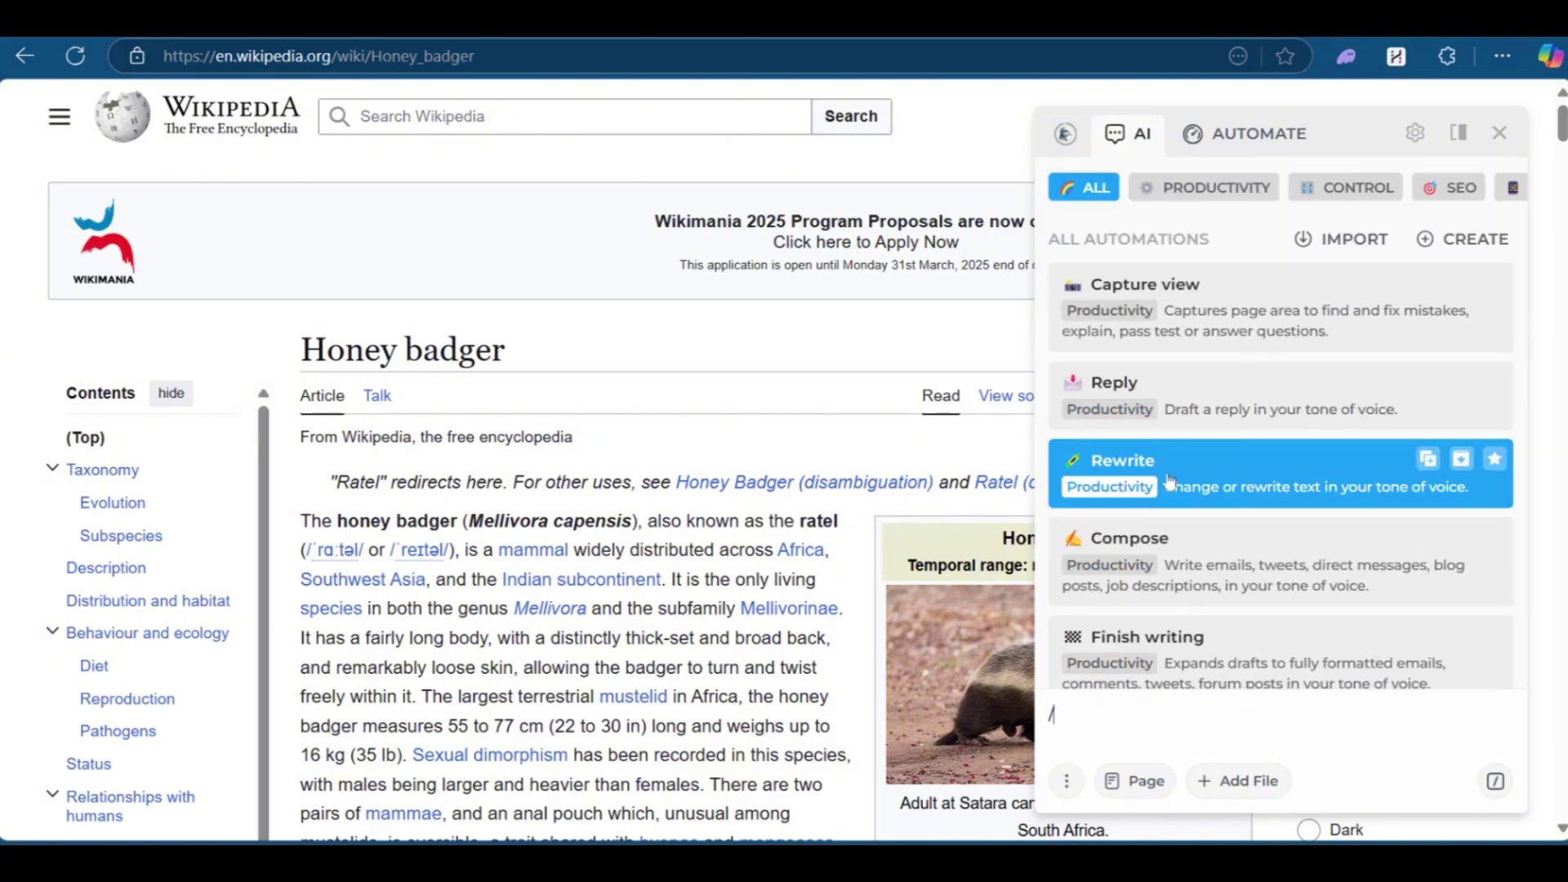
pyautogui.write('sum')
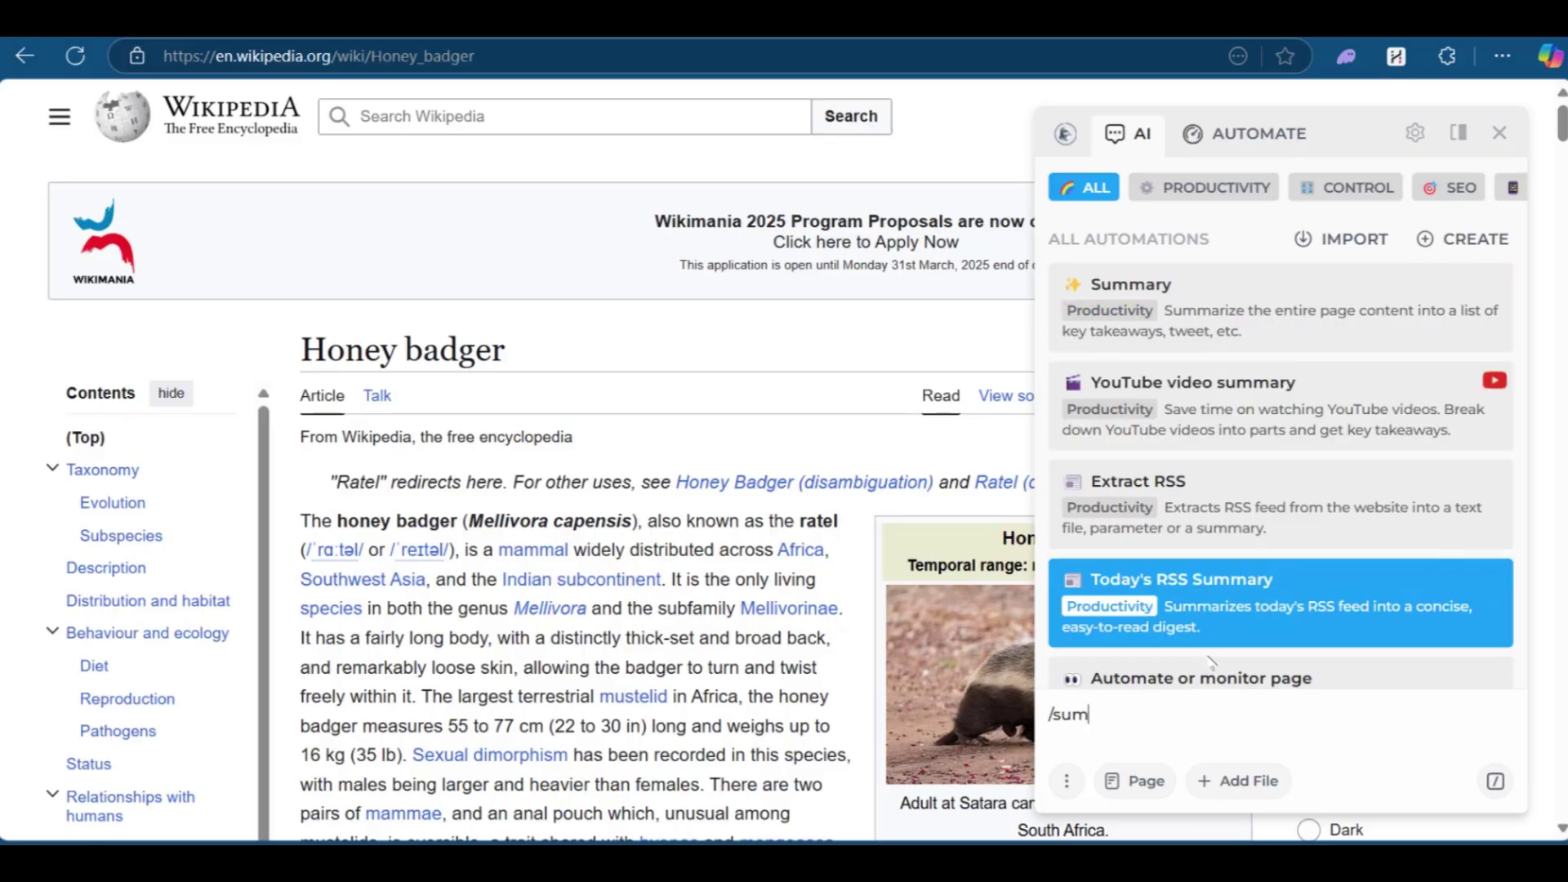
# - Launch the Summary automation on the Honey badger page and browse its format choices
pyautogui.click(1219, 317)
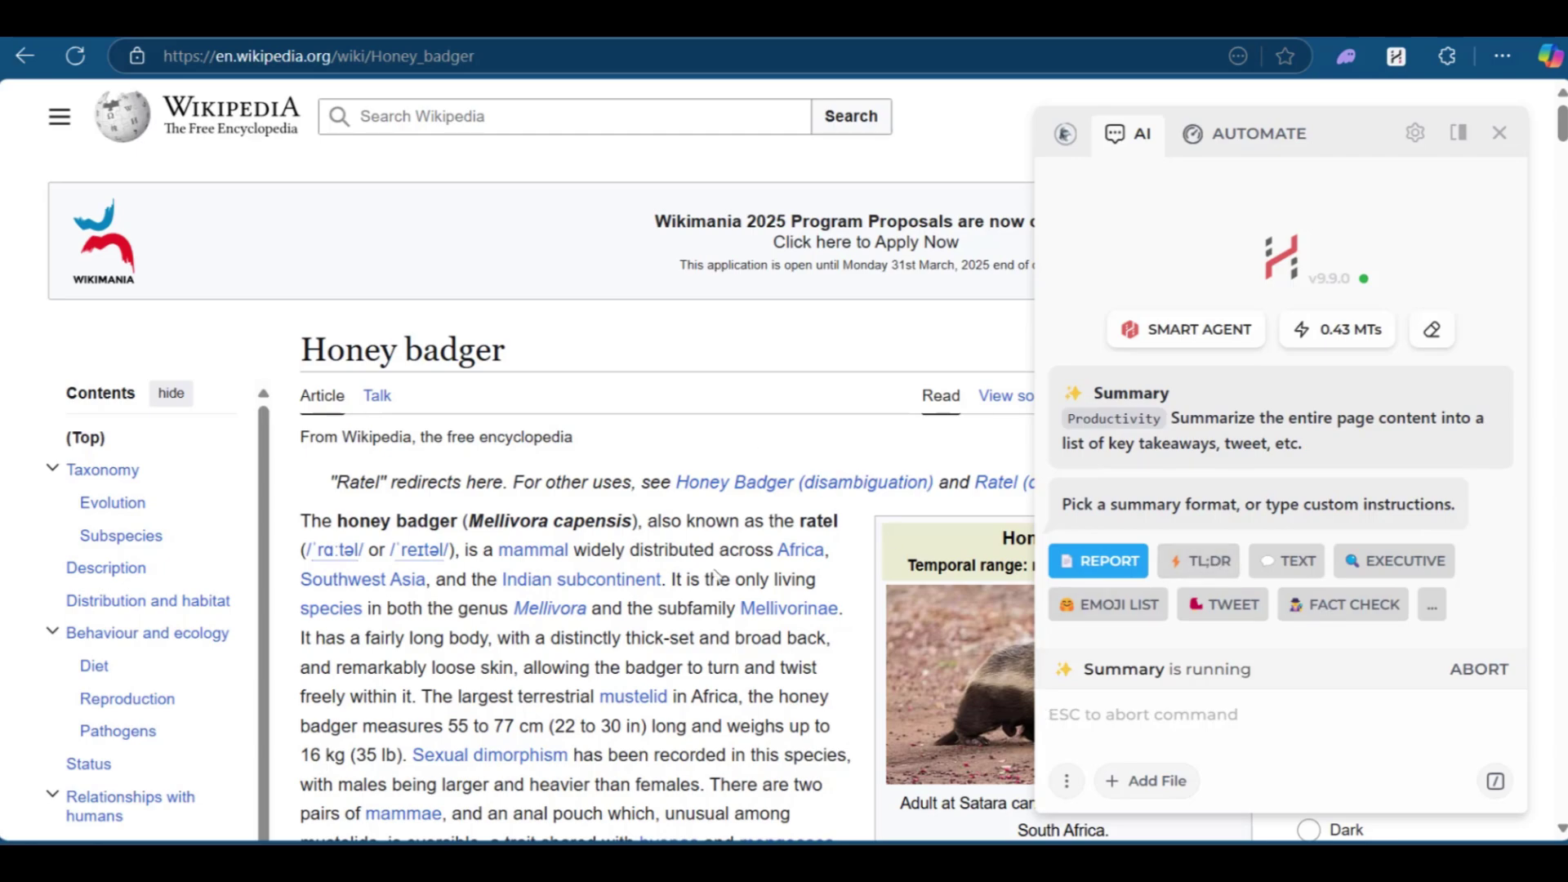
pyautogui.scroll(-4, 715, 576)
pyautogui.scroll(4, 645, 441)
pyautogui.scroll(-7, 745, 531)
pyautogui.scroll(-5, 745, 531)
pyautogui.scroll(12, 747, 535)
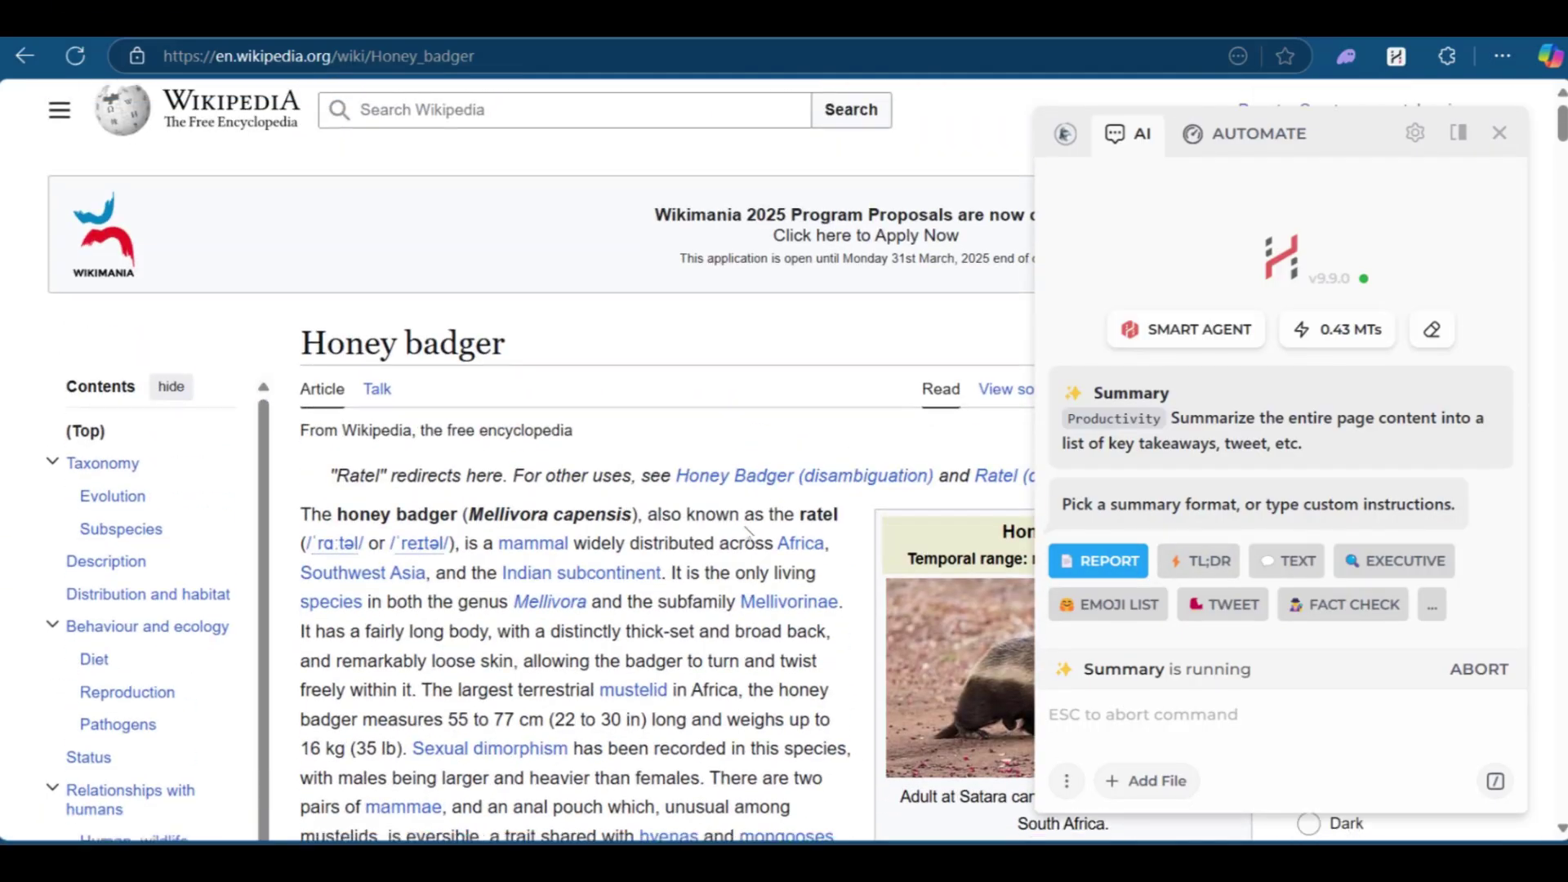
pyautogui.scroll(-9, 750, 543)
pyautogui.scroll(10, 748, 543)
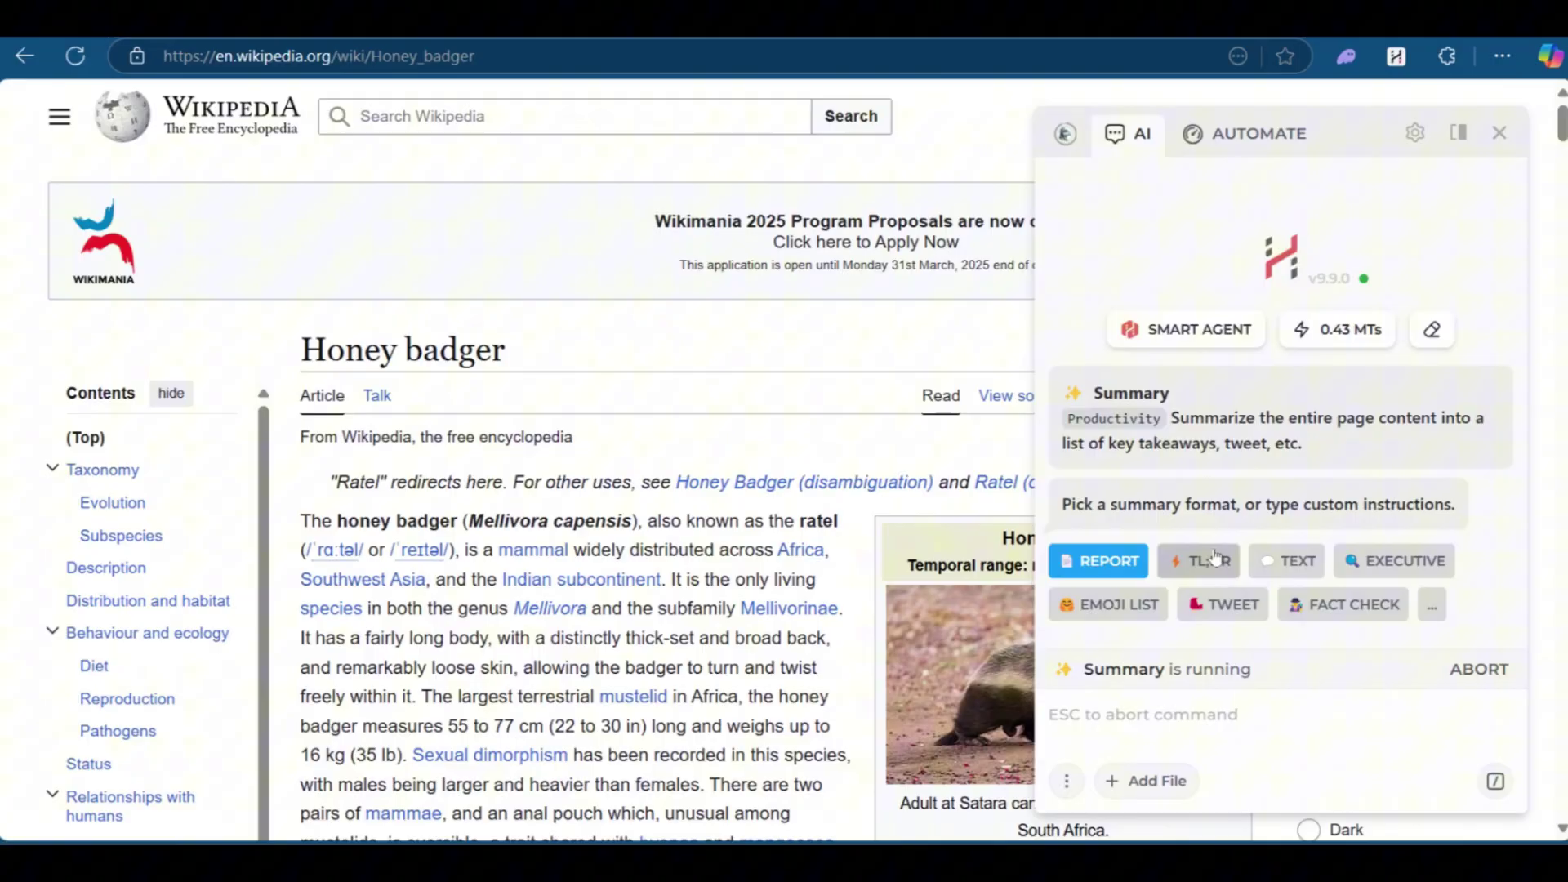
# - Choose the TL;DR format and read through the Honey badger summary and related queries
pyautogui.click(1199, 561)
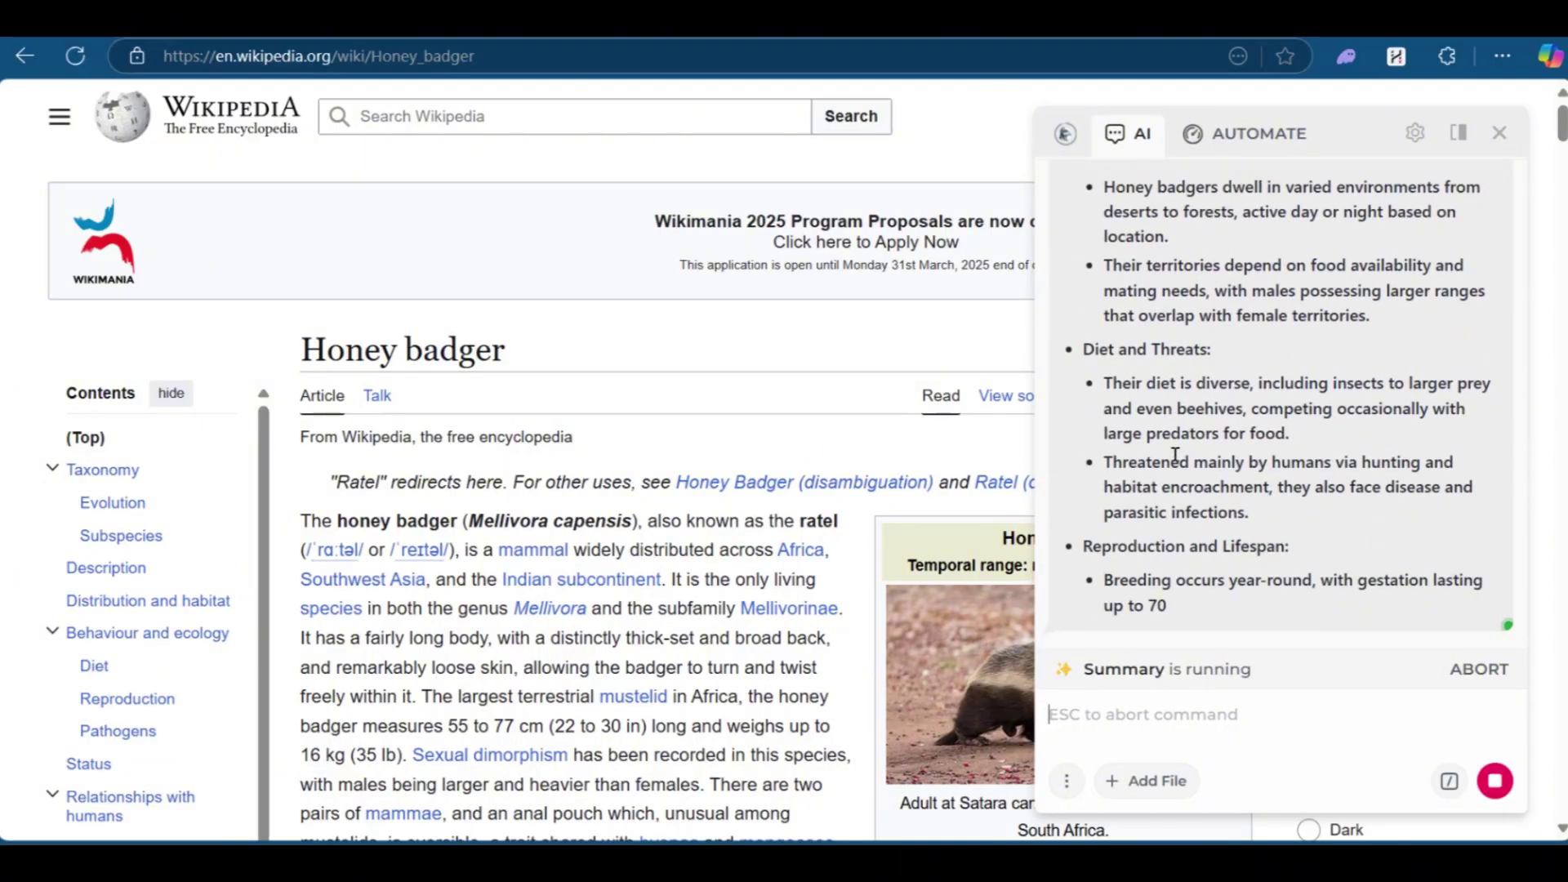
pyautogui.scroll(10, 1174, 455)
pyautogui.scroll(10, 1062, 490)
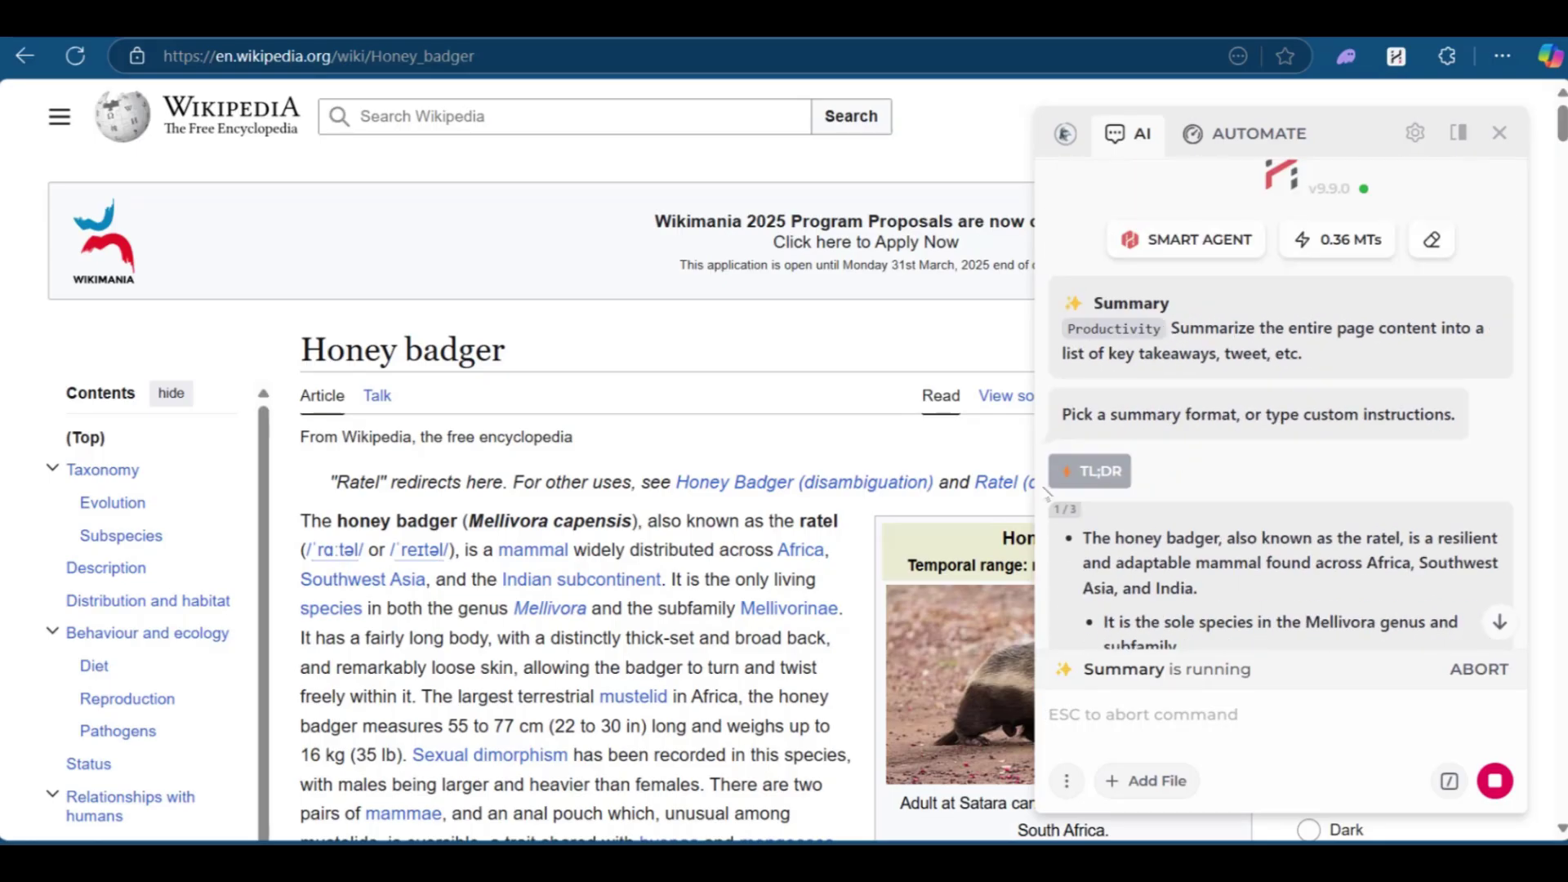
pyautogui.scroll(-4, 1098, 532)
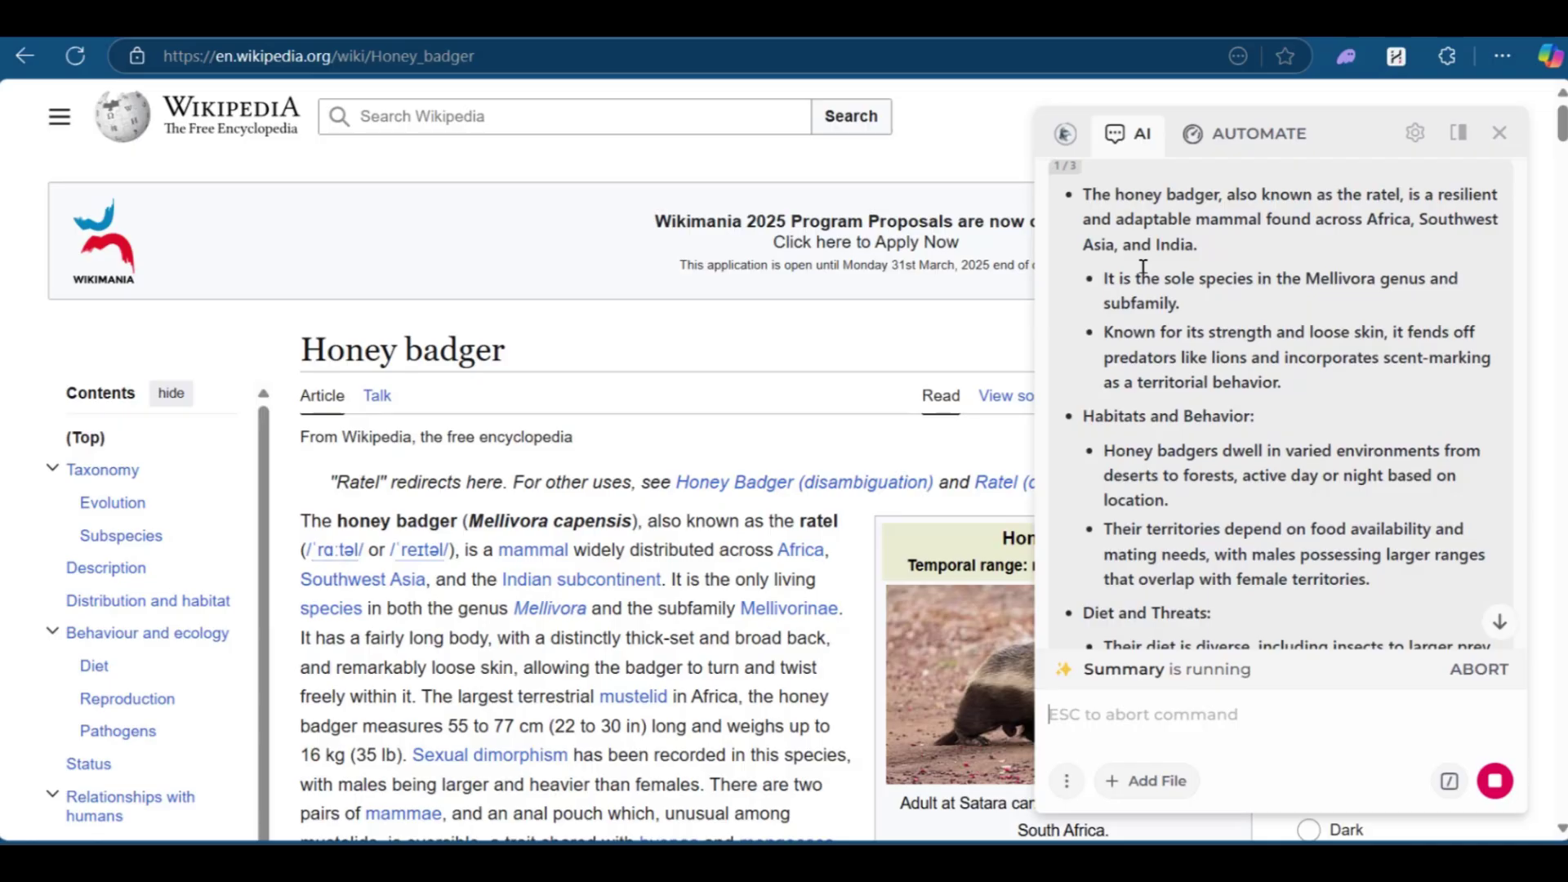
pyautogui.scroll(-10, 1181, 377)
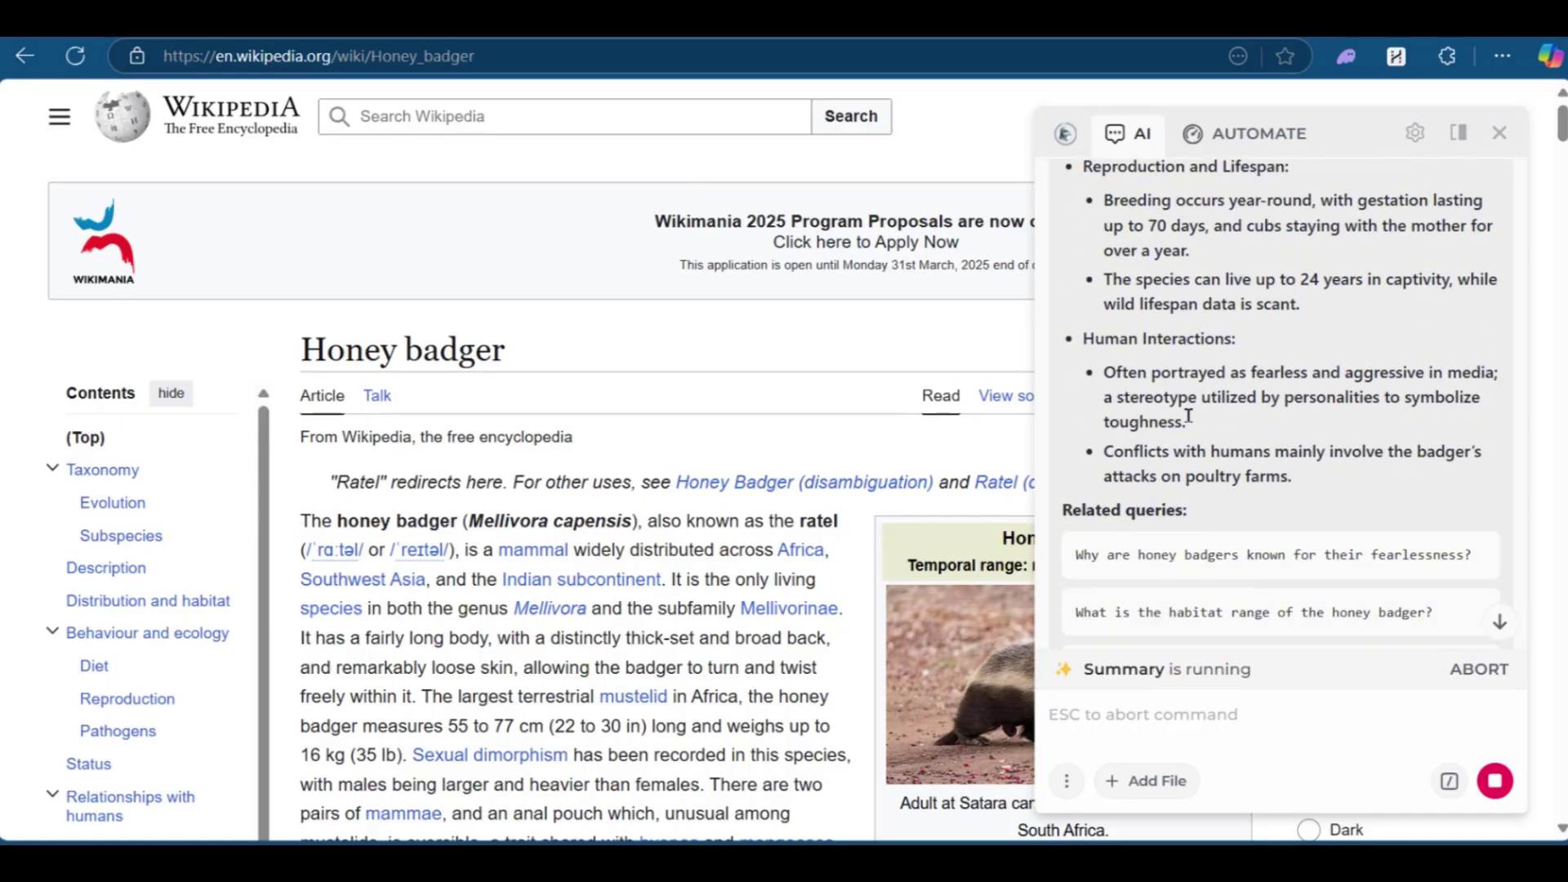
pyautogui.scroll(-4, 1189, 423)
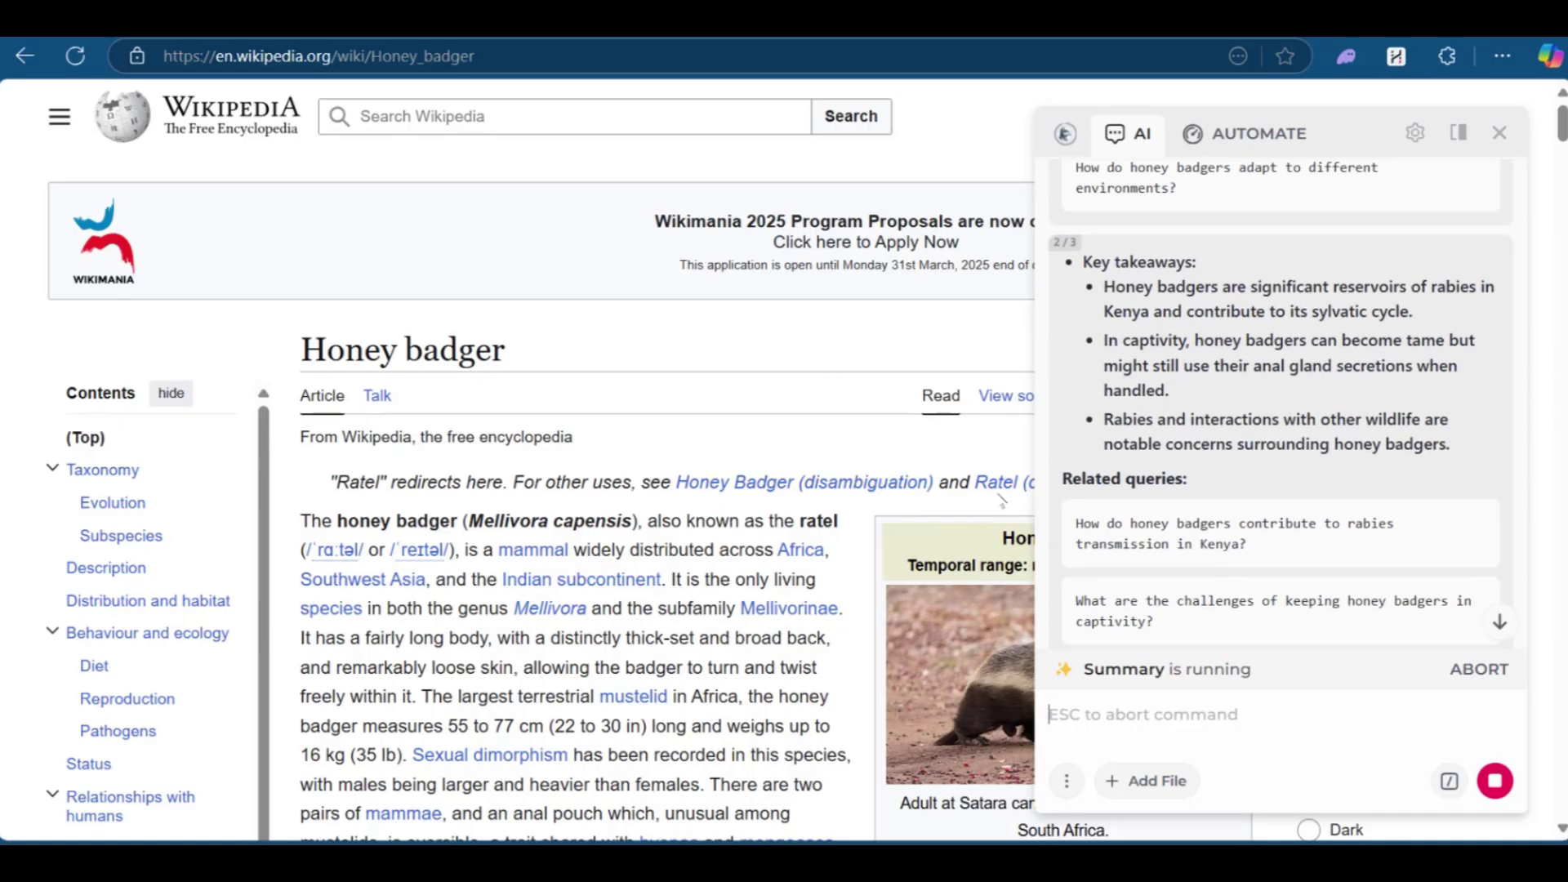
pyautogui.scroll(-1, 1241, 476)
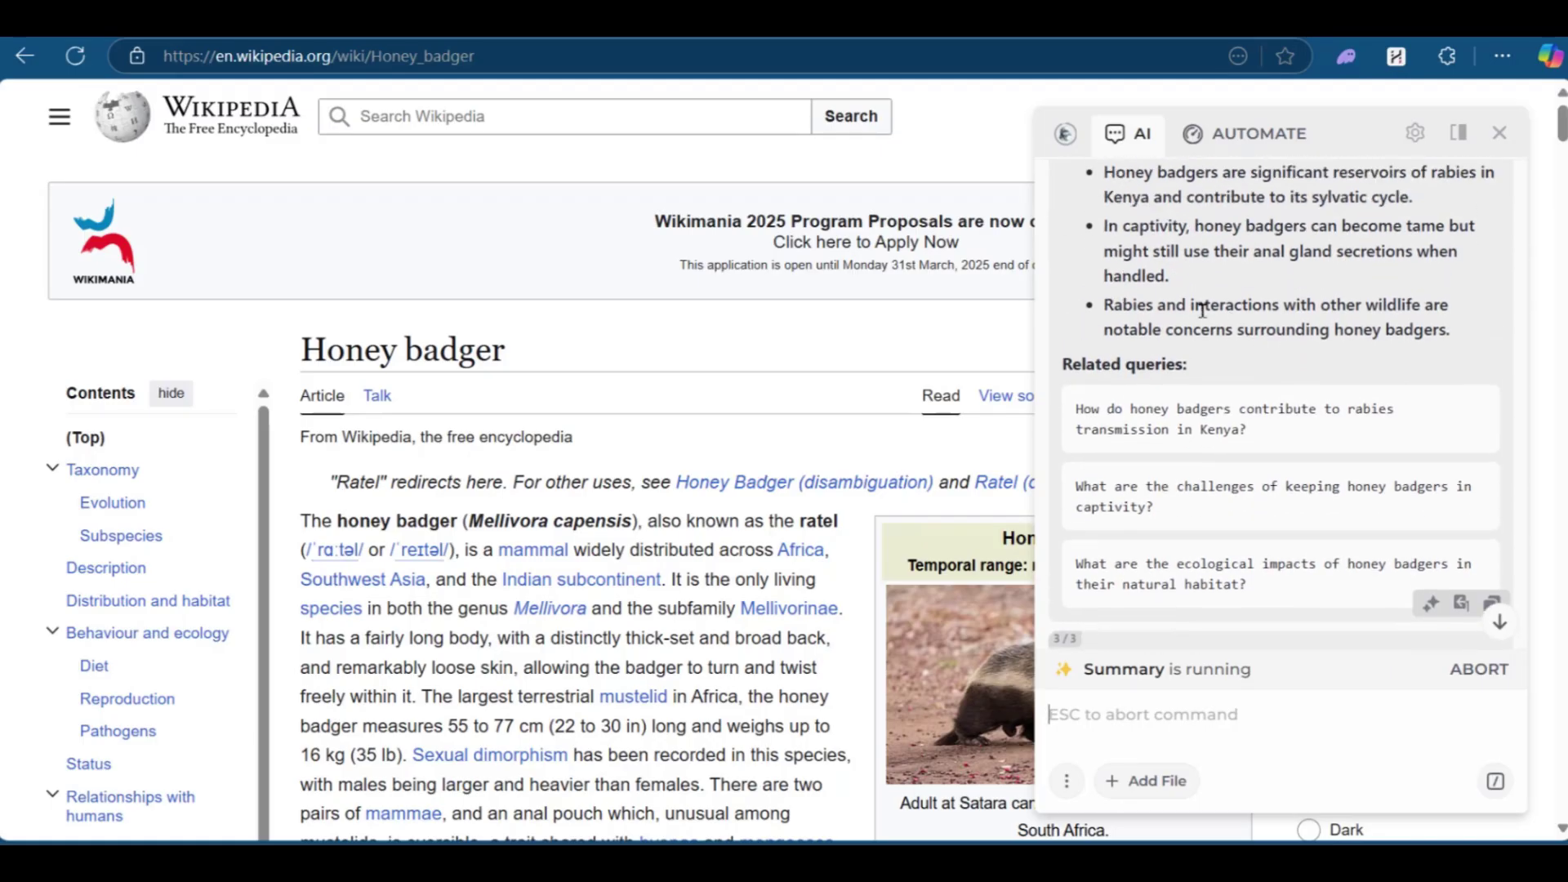
pyautogui.scroll(3, 1212, 387)
pyautogui.scroll(-2, 1143, 506)
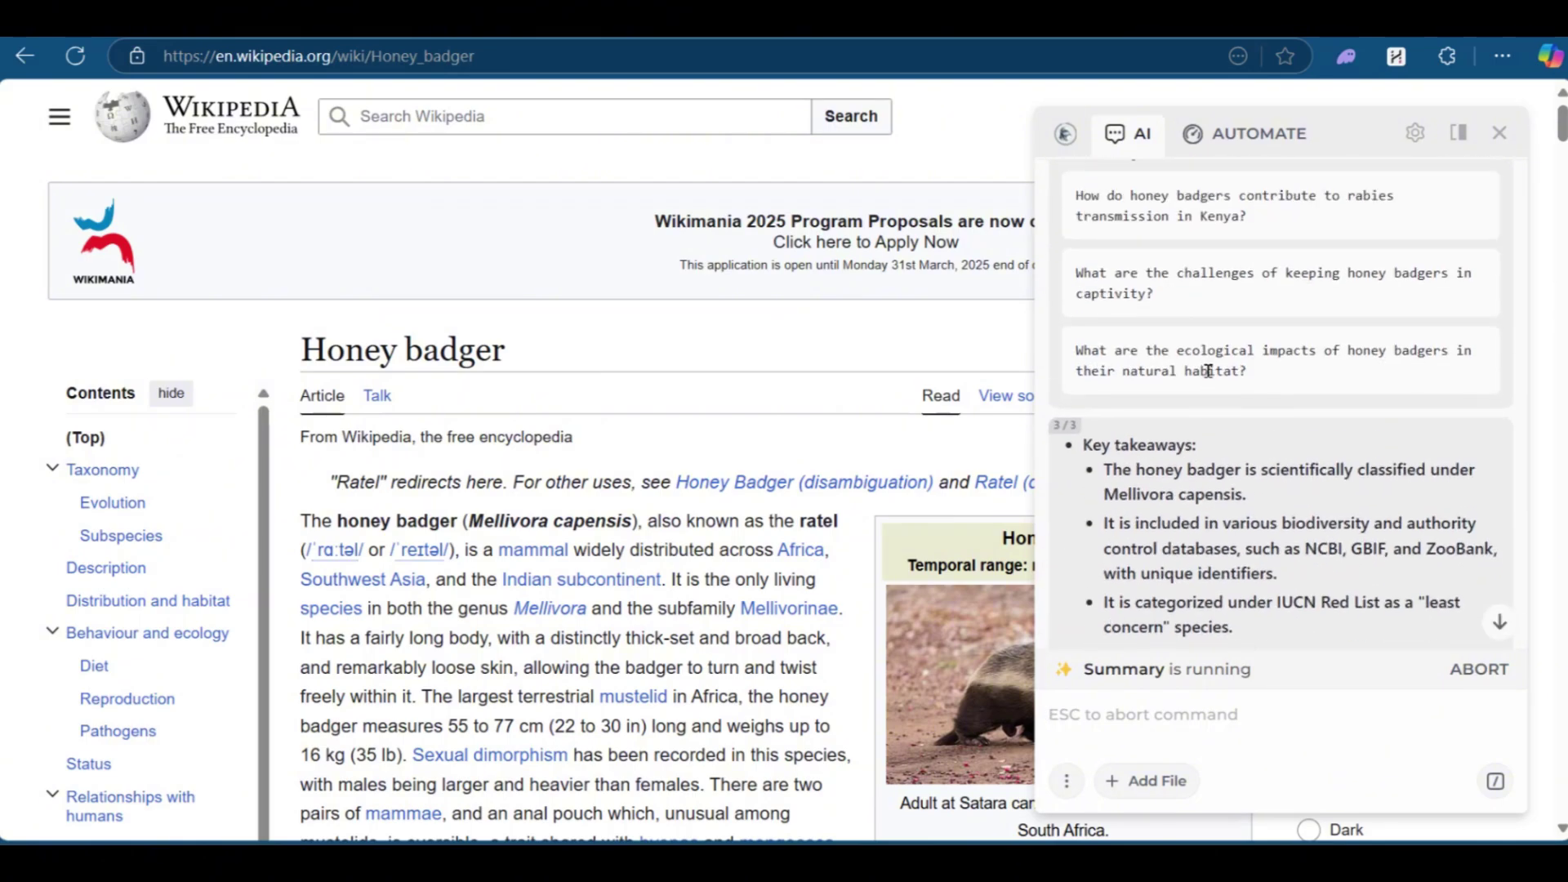
pyautogui.scroll(-10, 678, 576)
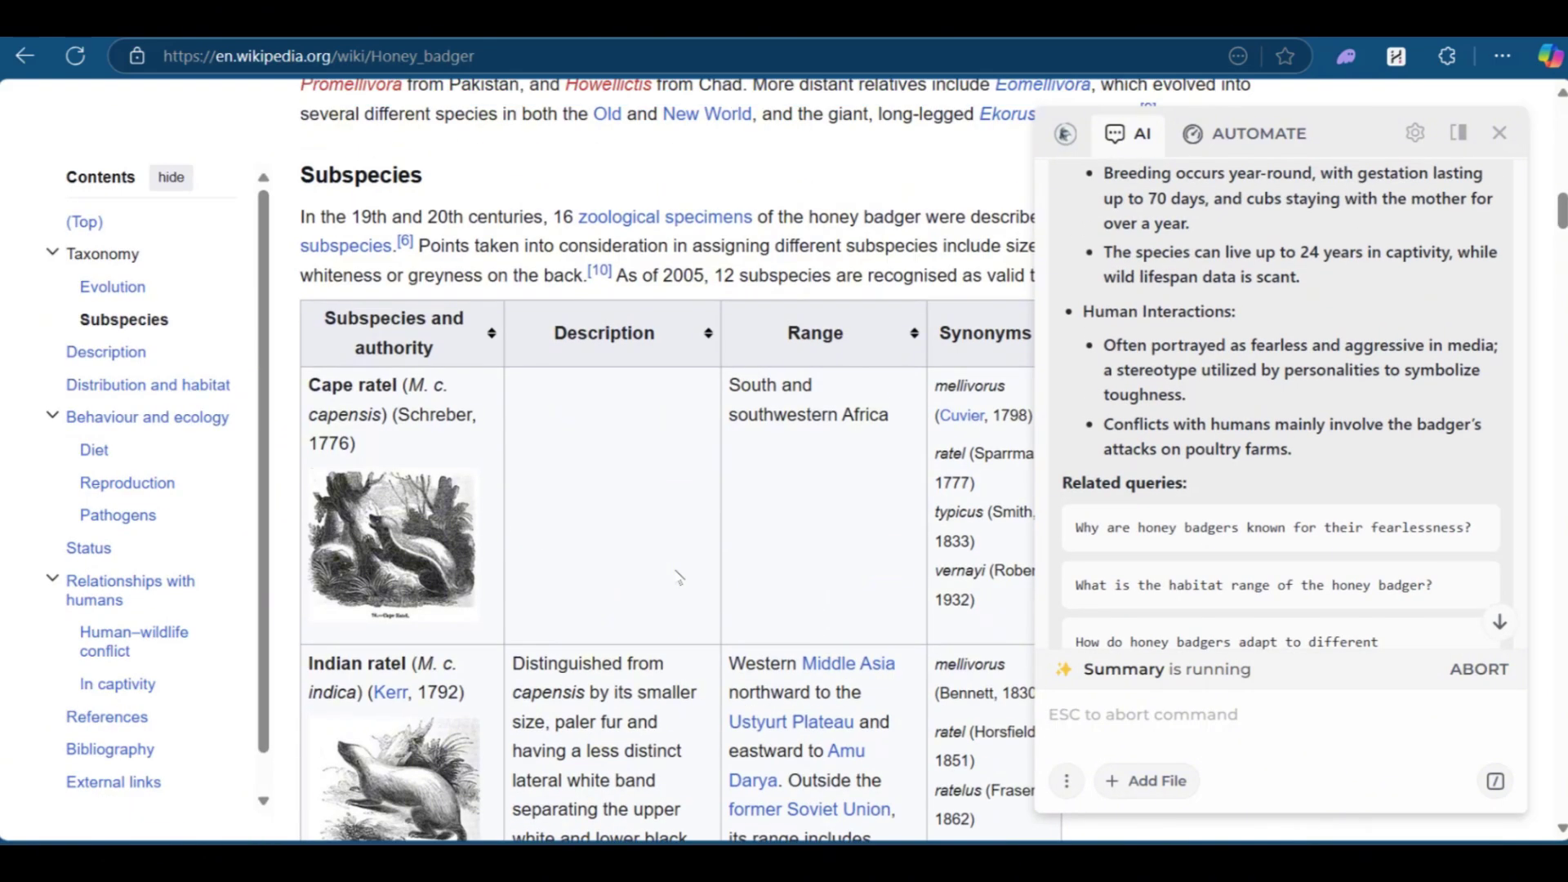
pyautogui.scroll(8, 677, 576)
pyautogui.scroll(-12, 664, 553)
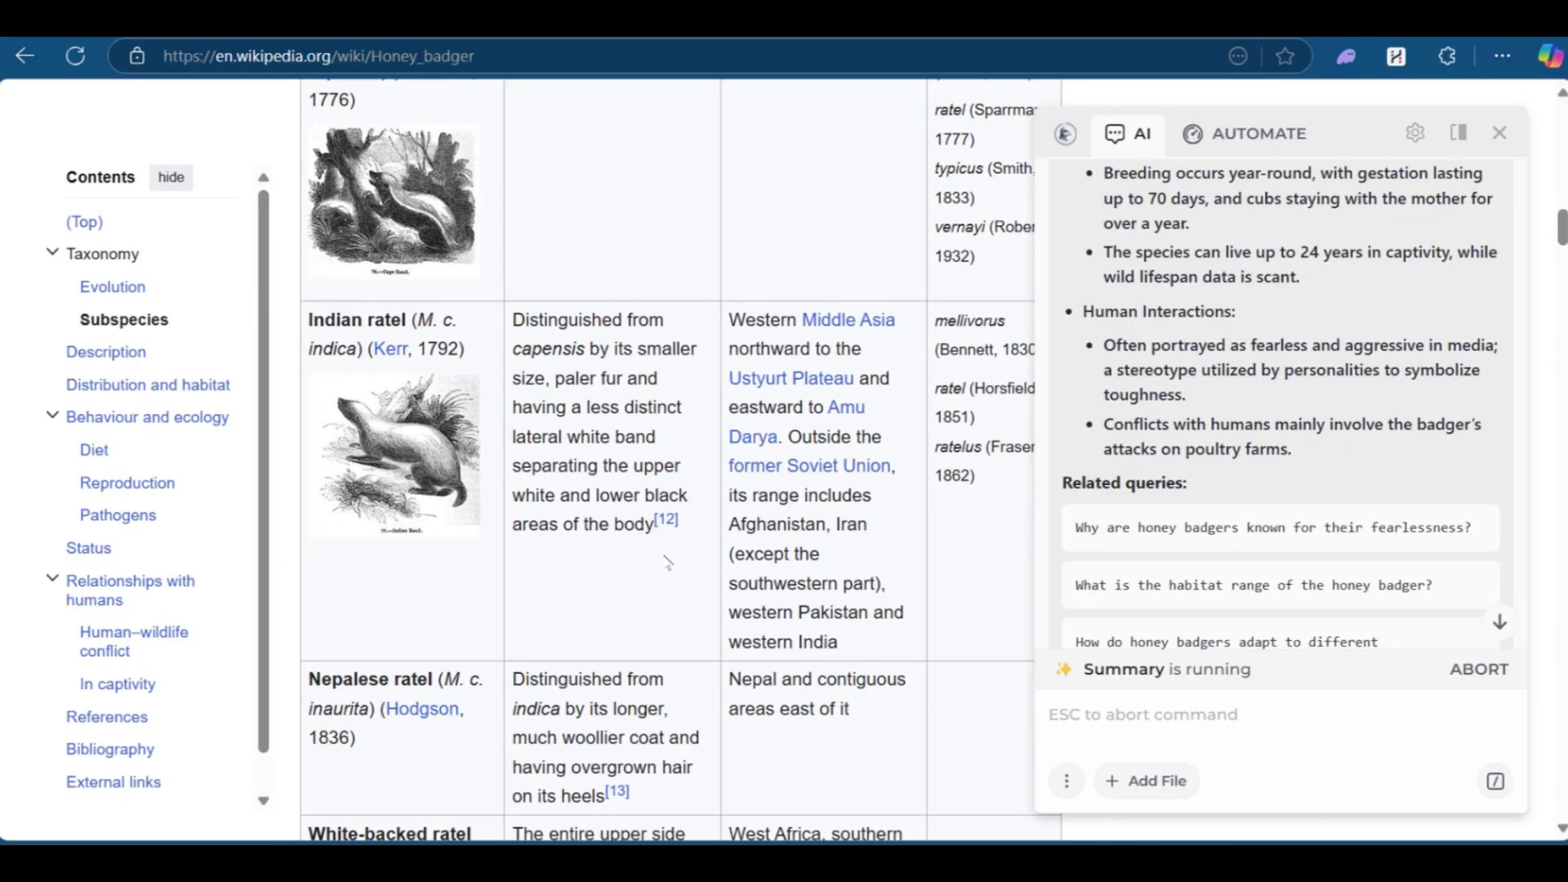
pyautogui.scroll(4, 401, 463)
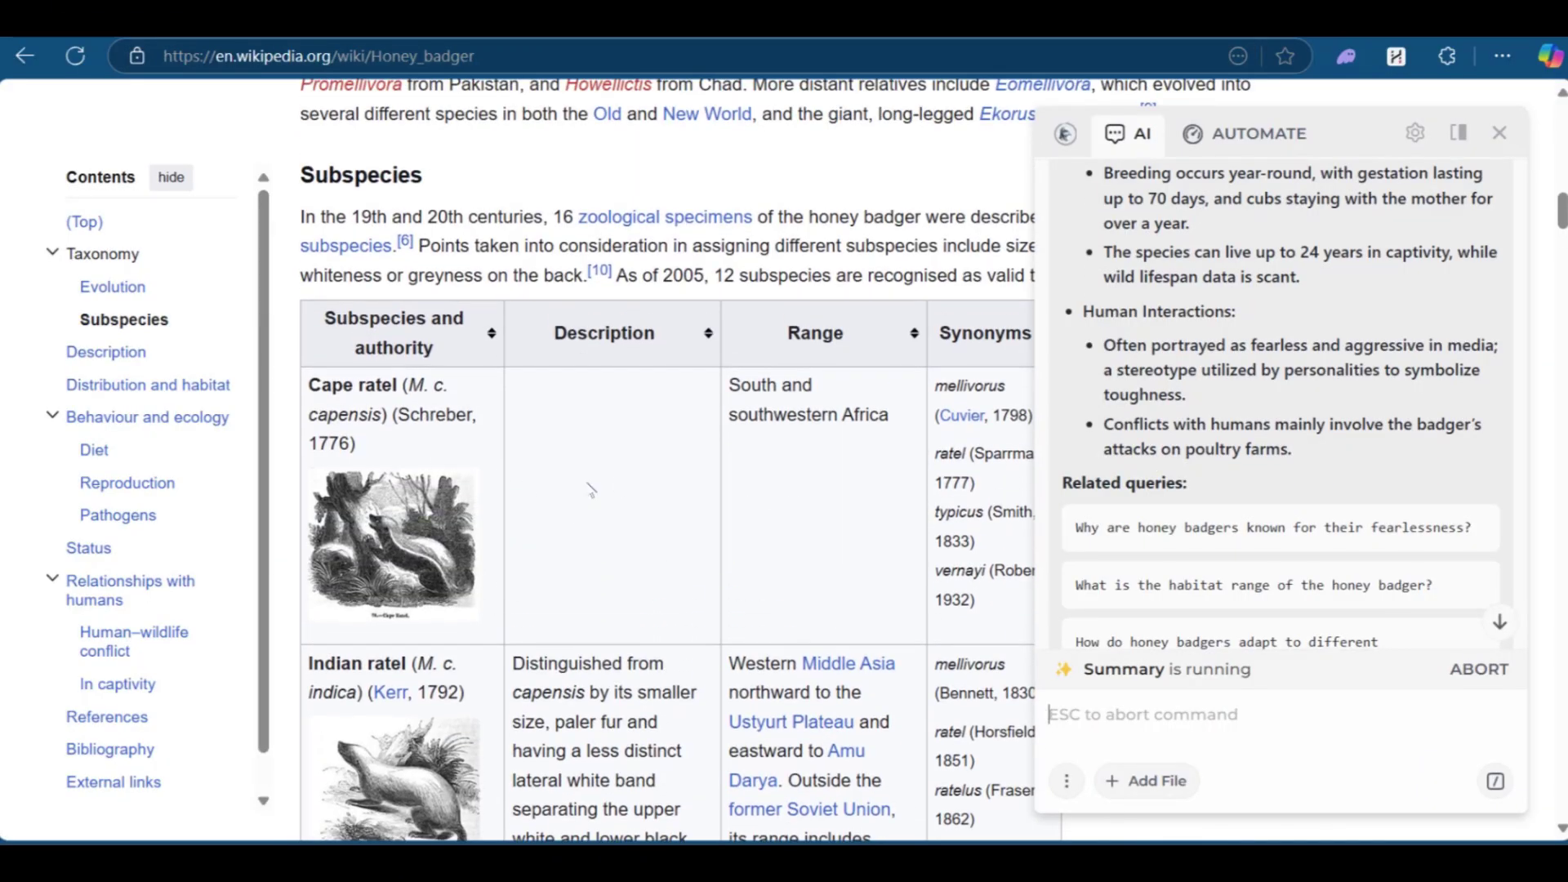
pyautogui.scroll(-3, 458, 416)
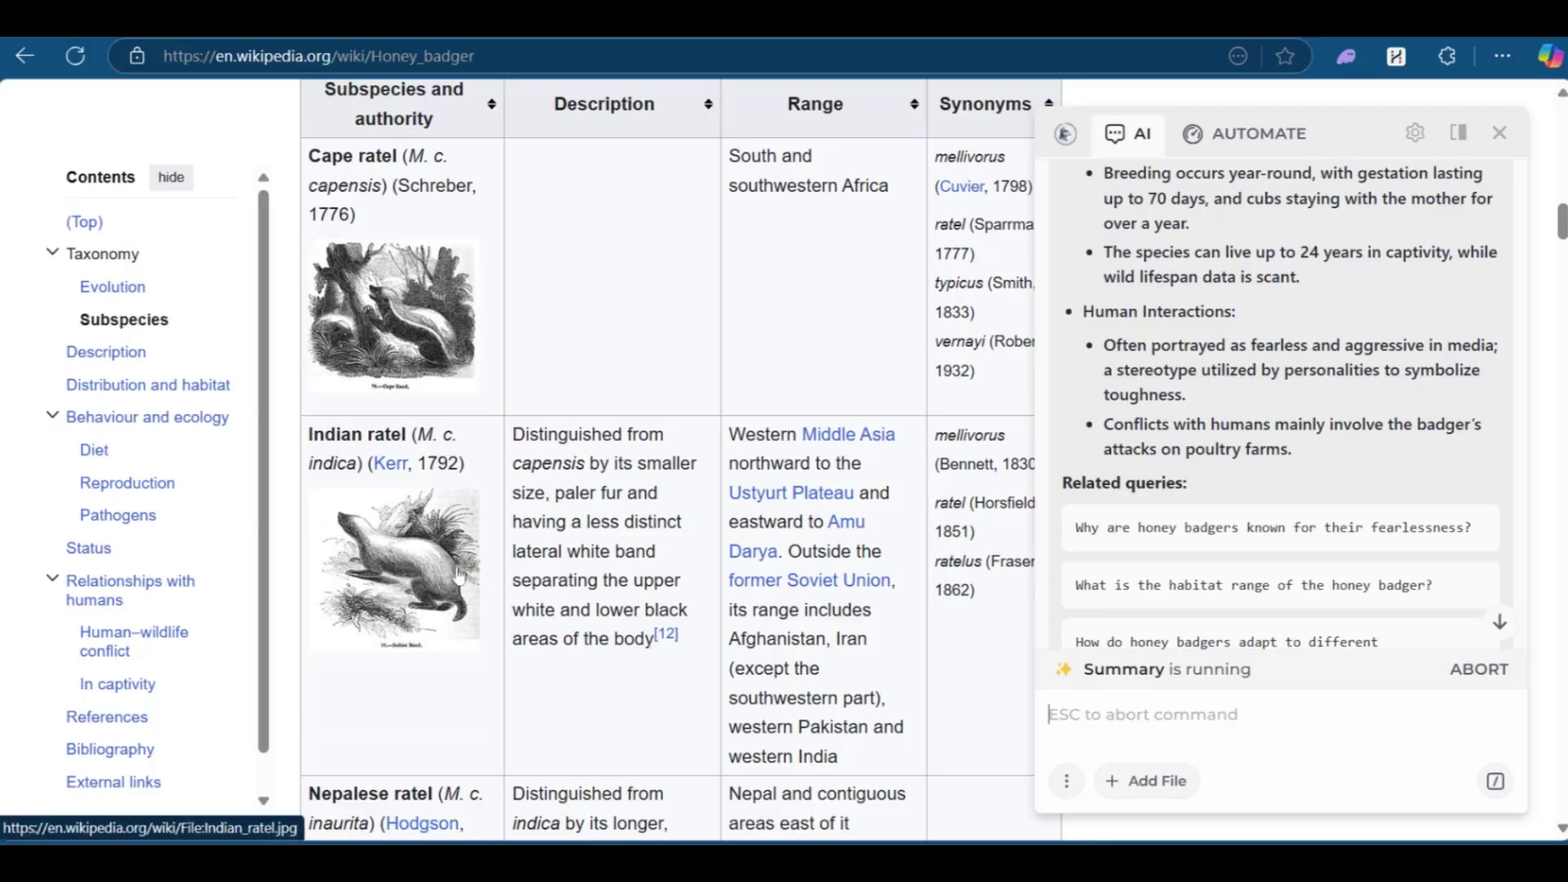
pyautogui.scroll(5, 657, 466)
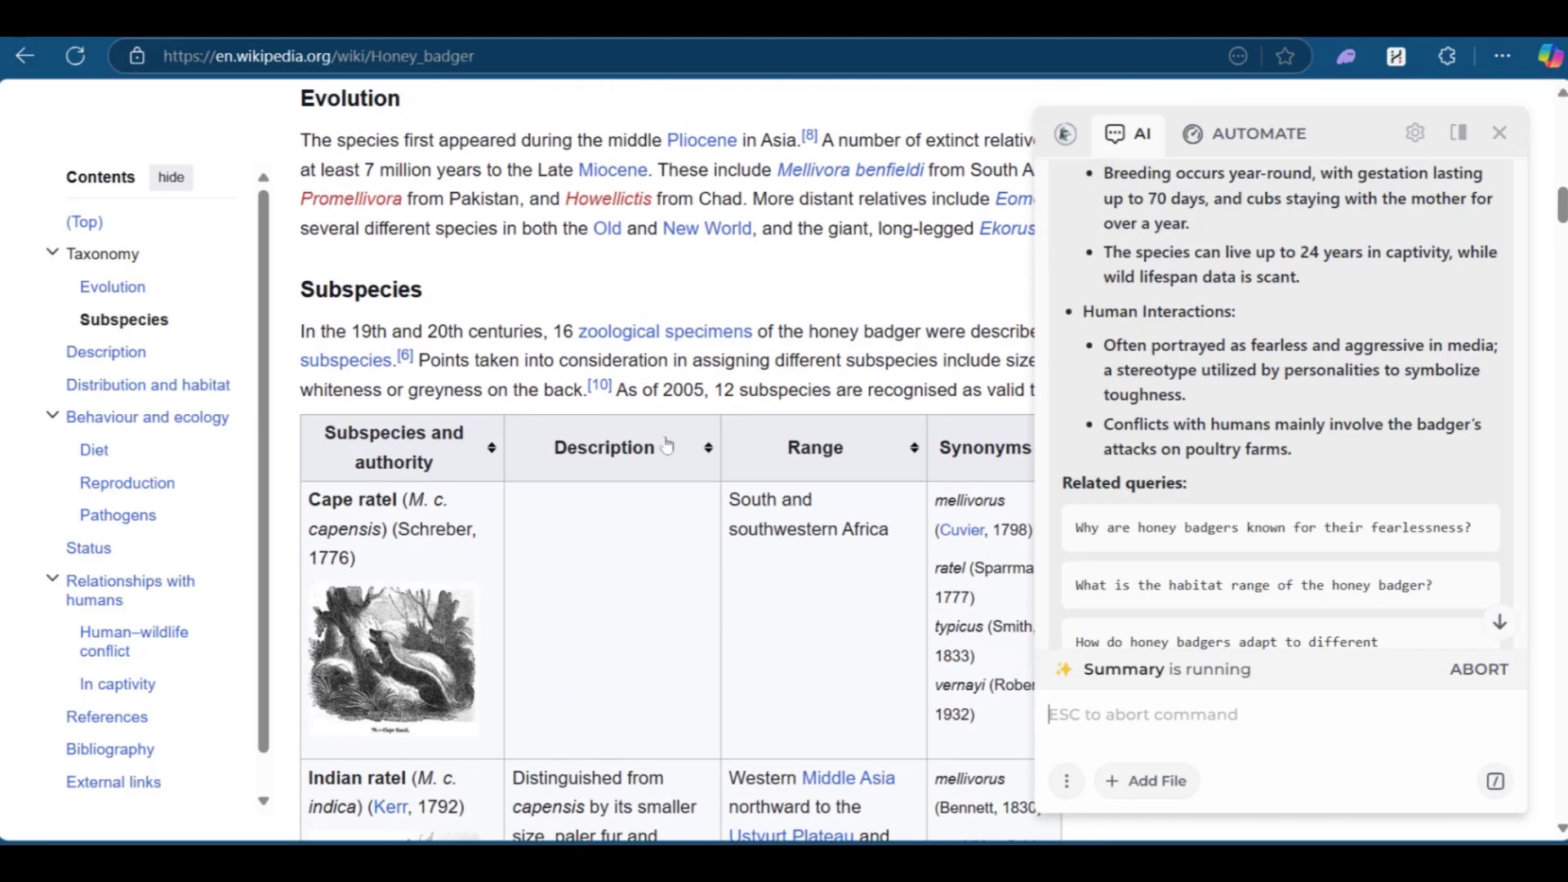
pyautogui.scroll(5, 1214, 300)
pyautogui.scroll(5, 1211, 298)
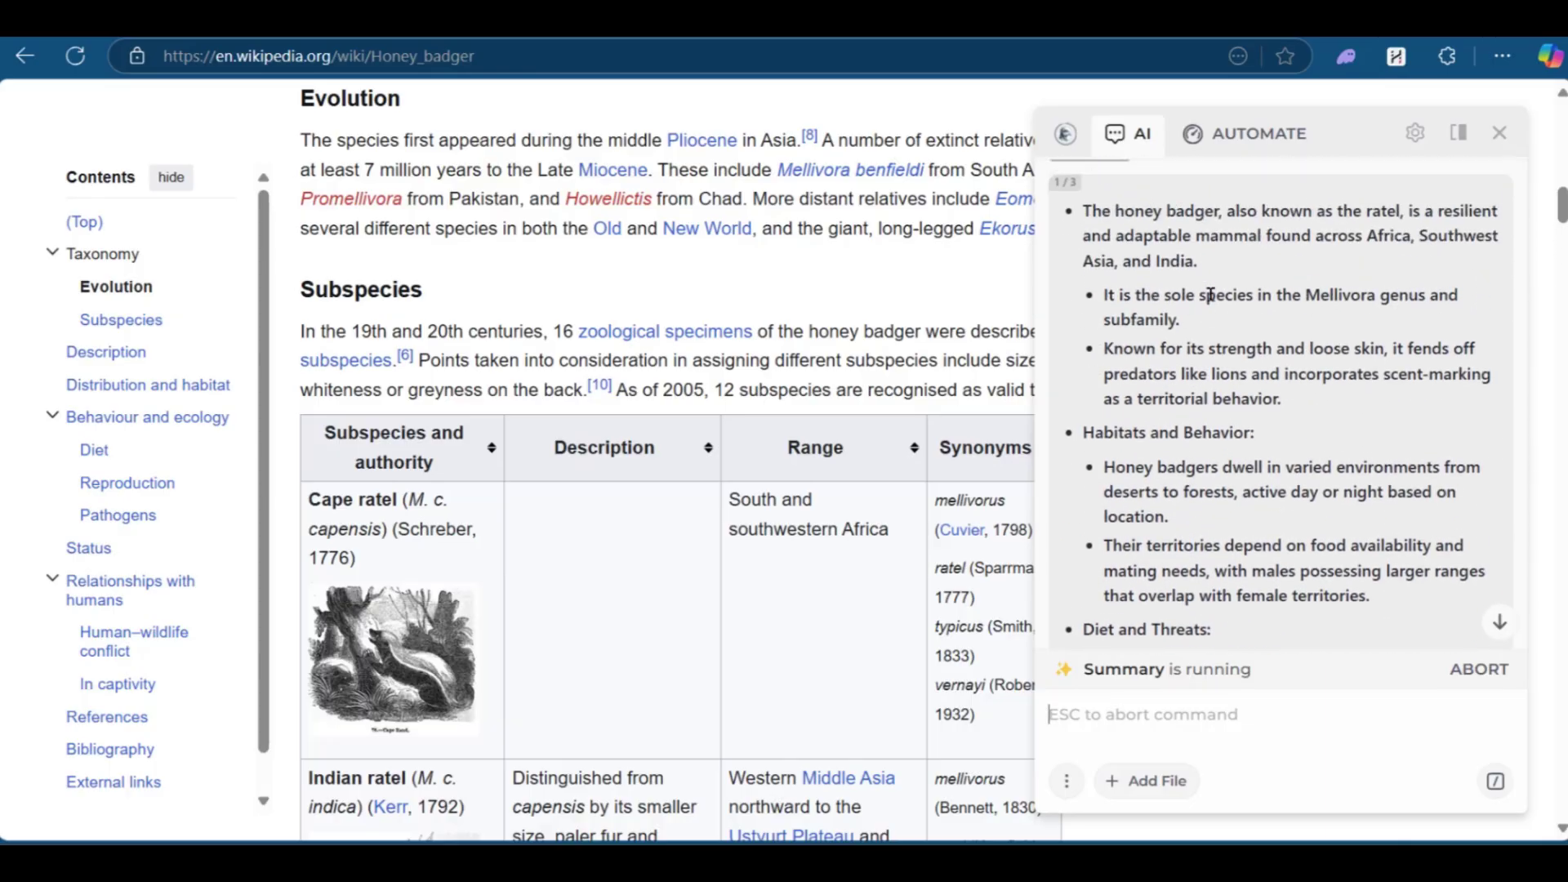
pyautogui.scroll(-10, 1208, 294)
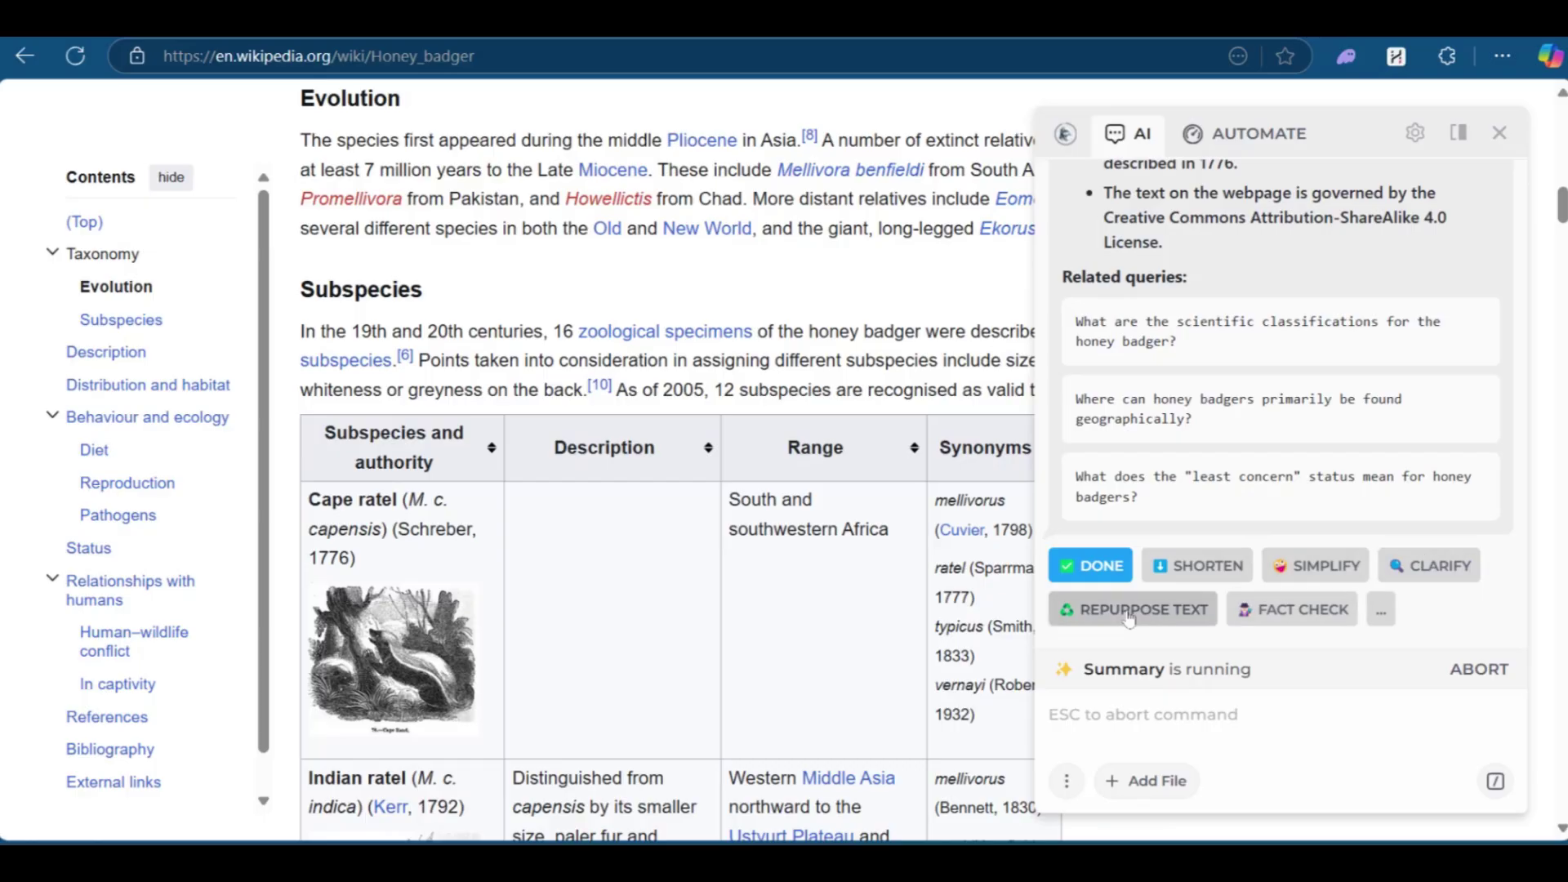
# - Fact-check the honey badger summary and review the single reported inaccuracy and its explanation
pyautogui.click(1304, 614)
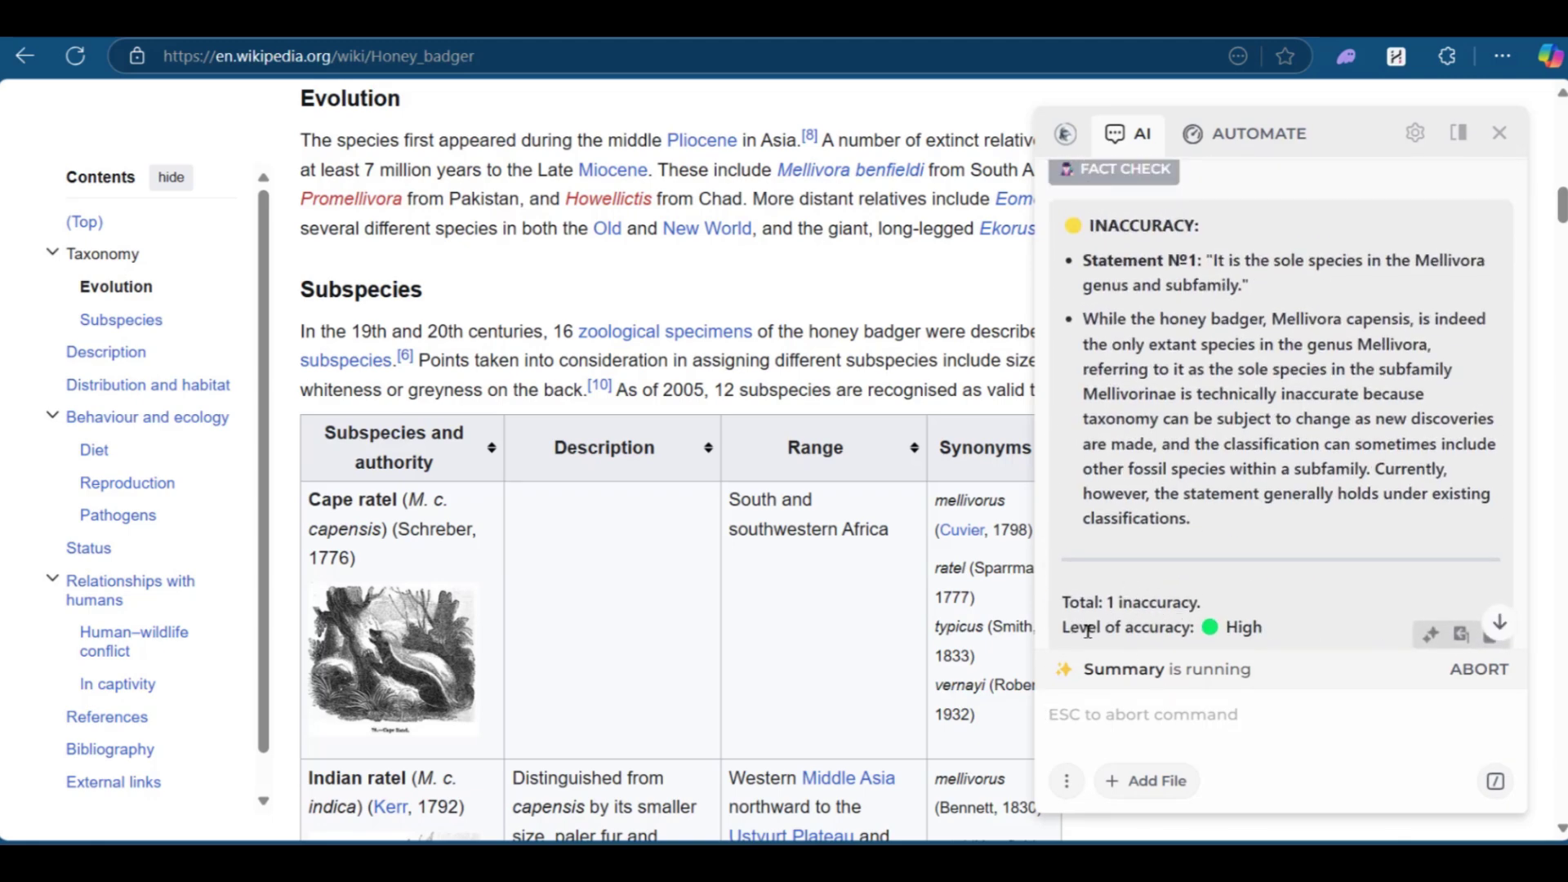
pyautogui.scroll(12, 543, 546)
pyautogui.scroll(-10, 543, 545)
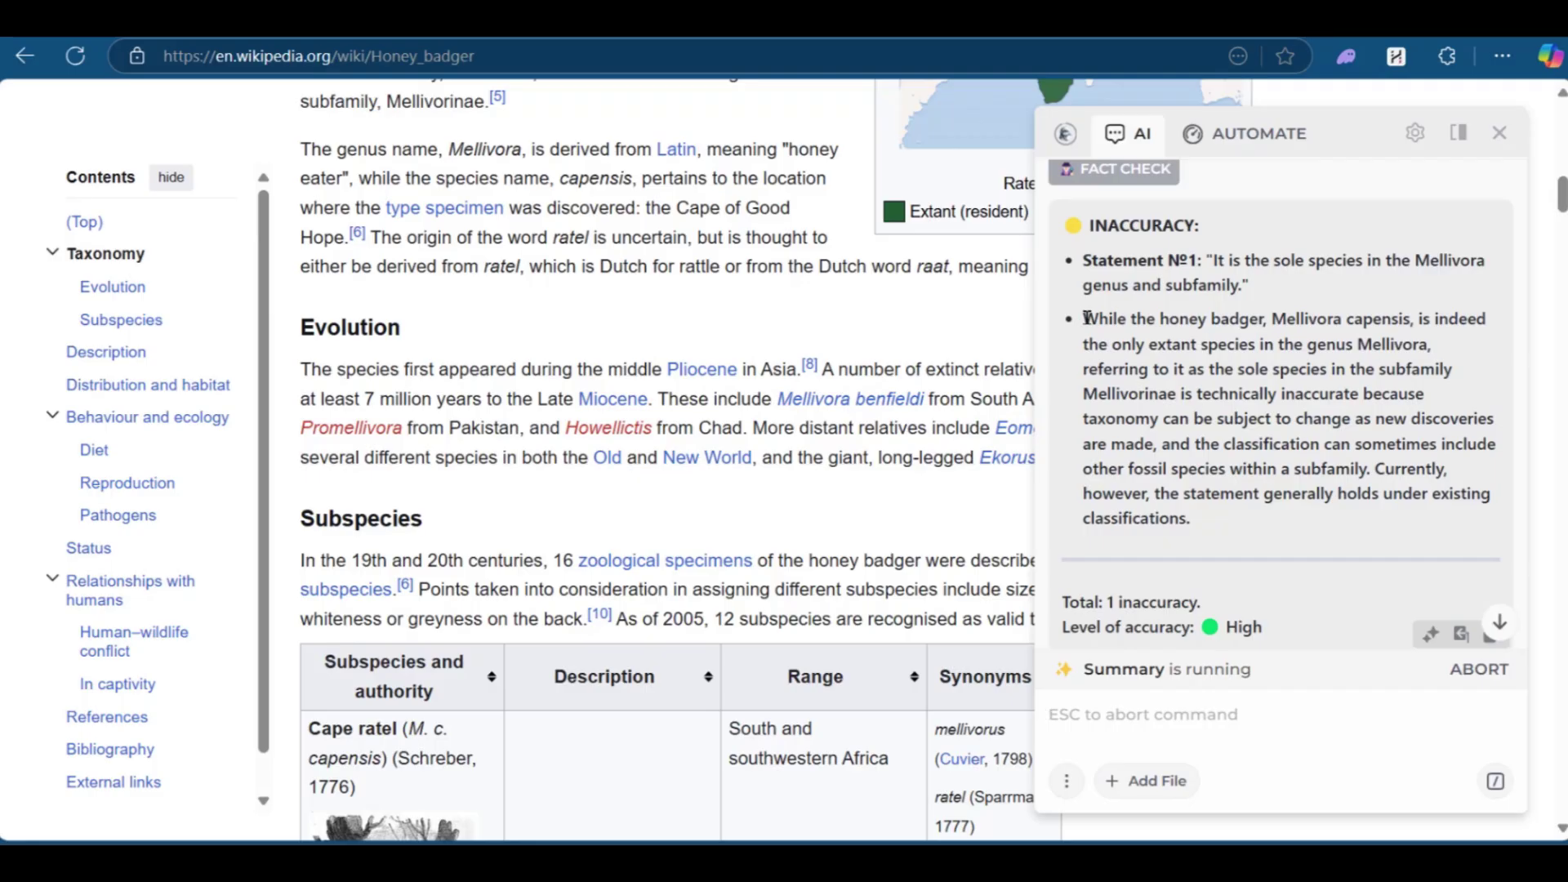
pyautogui.moveTo(1086, 318); pyautogui.dragTo(1204, 518)
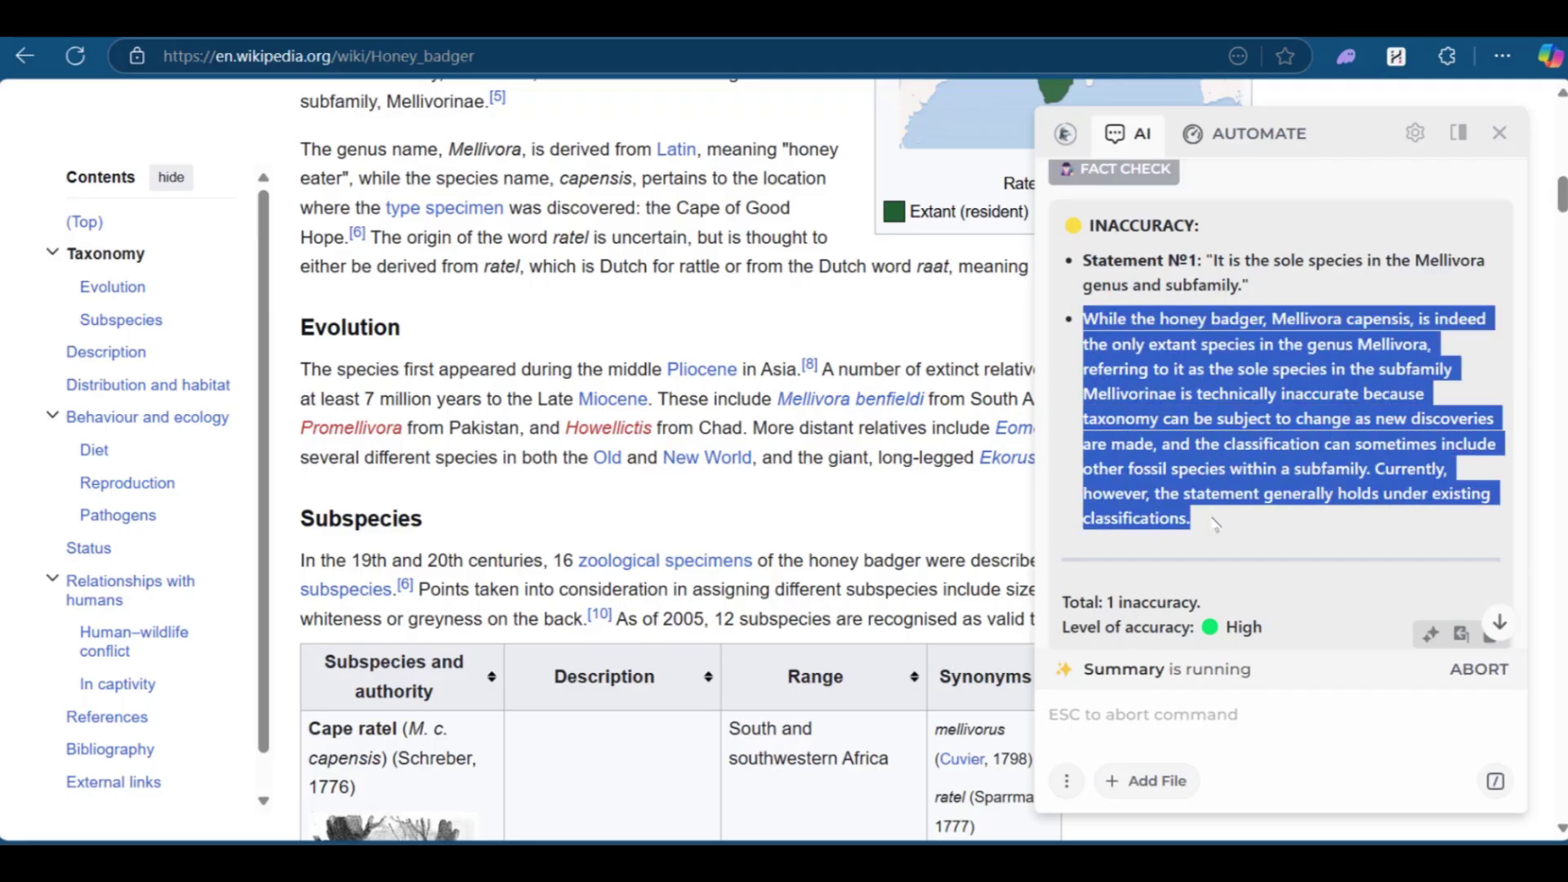
pyautogui.click(1215, 525)
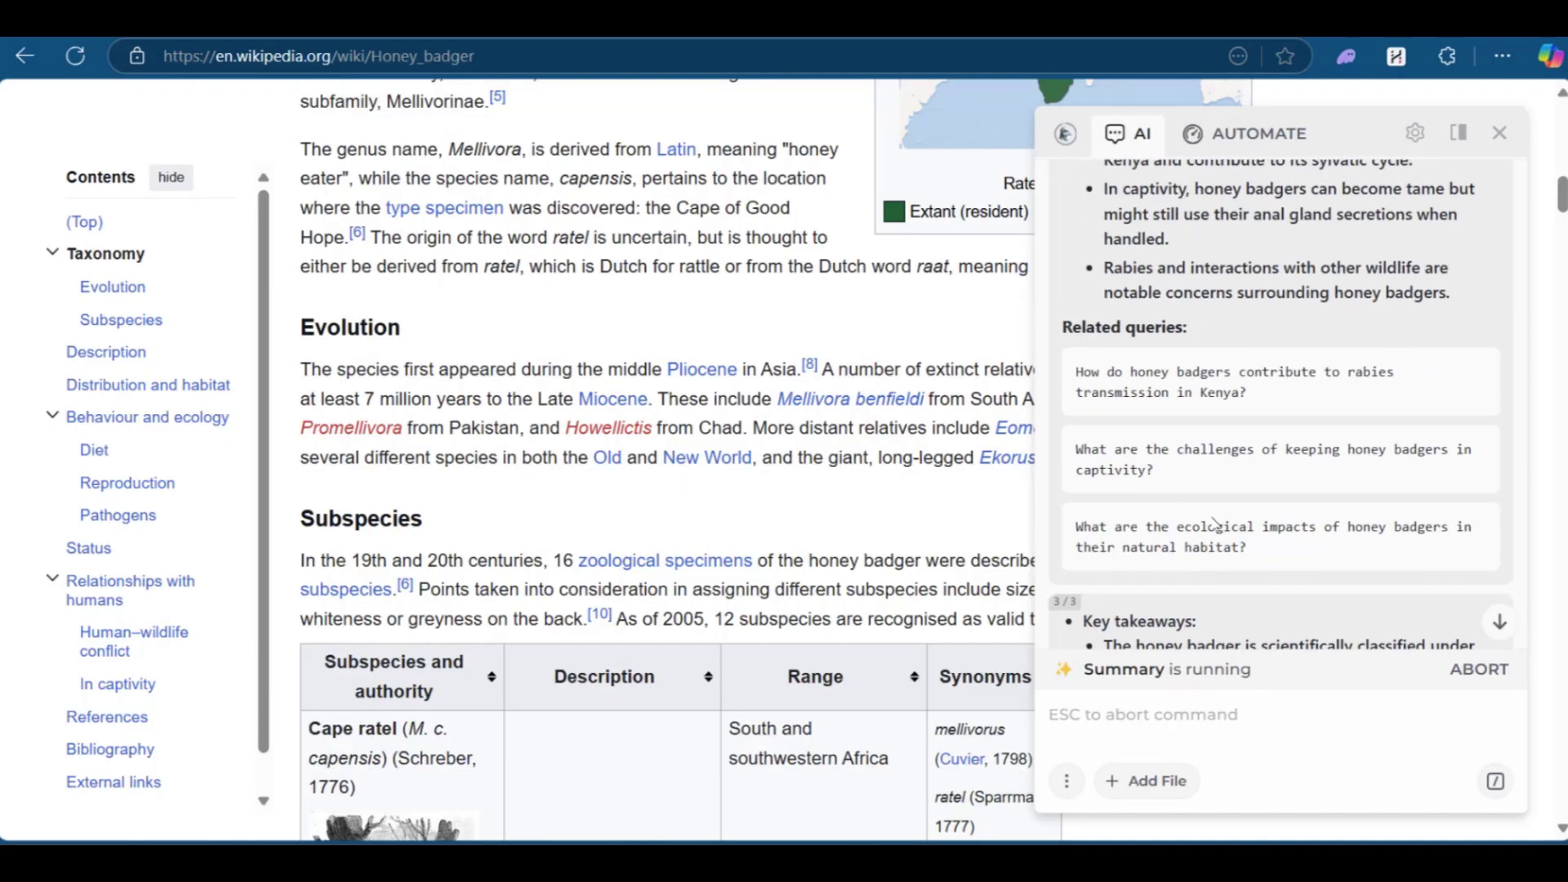
pyautogui.scroll(10, 1215, 525)
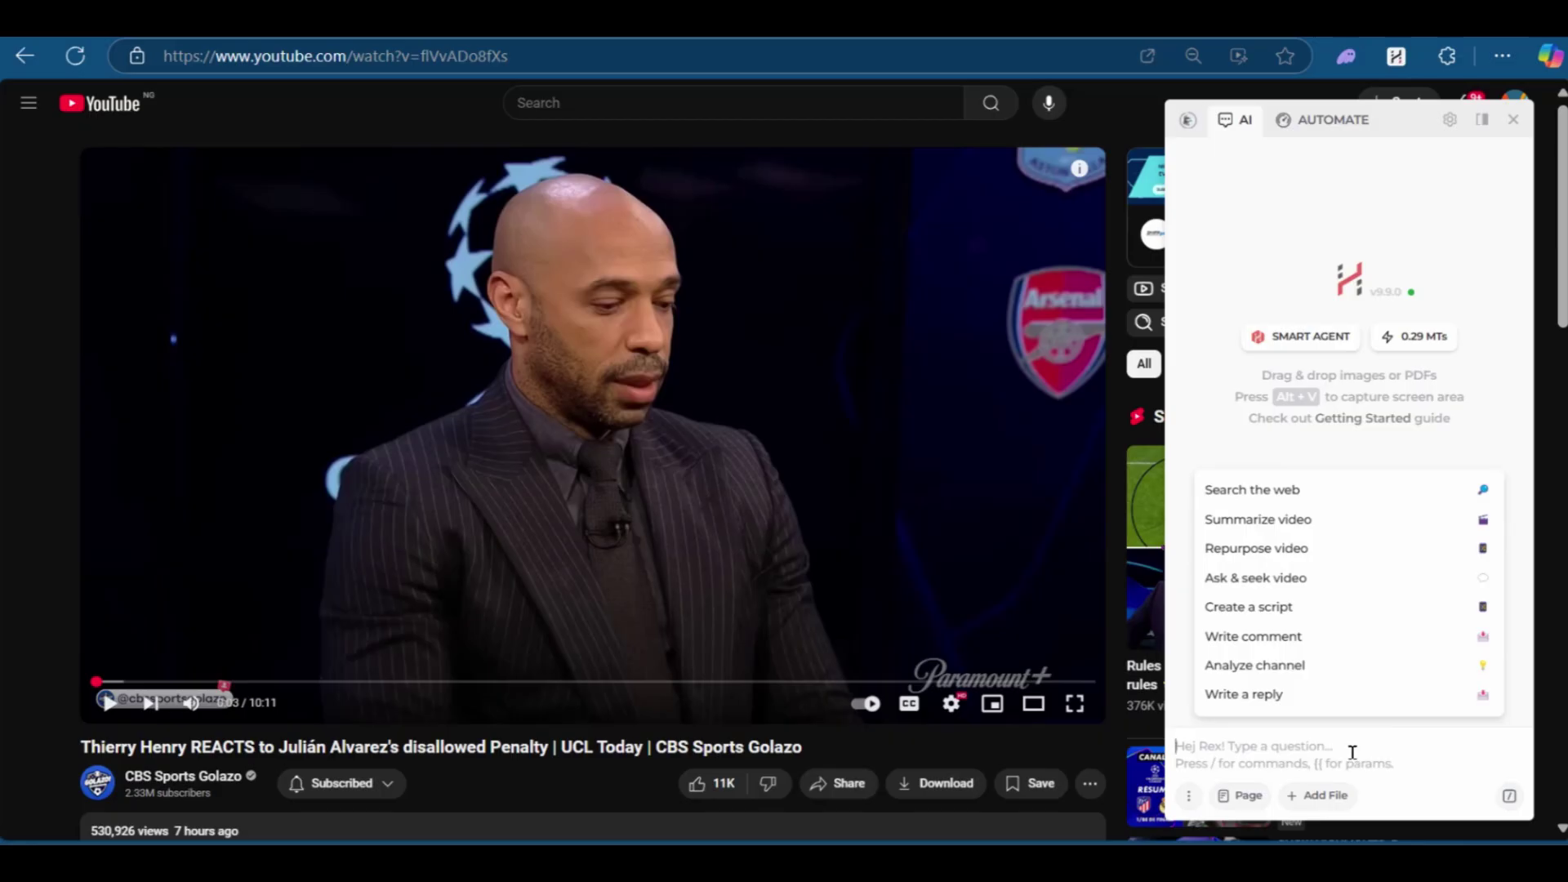
# - Enter /su and choose 'YouTube video summary' for the open football video
pyautogui.write('/')
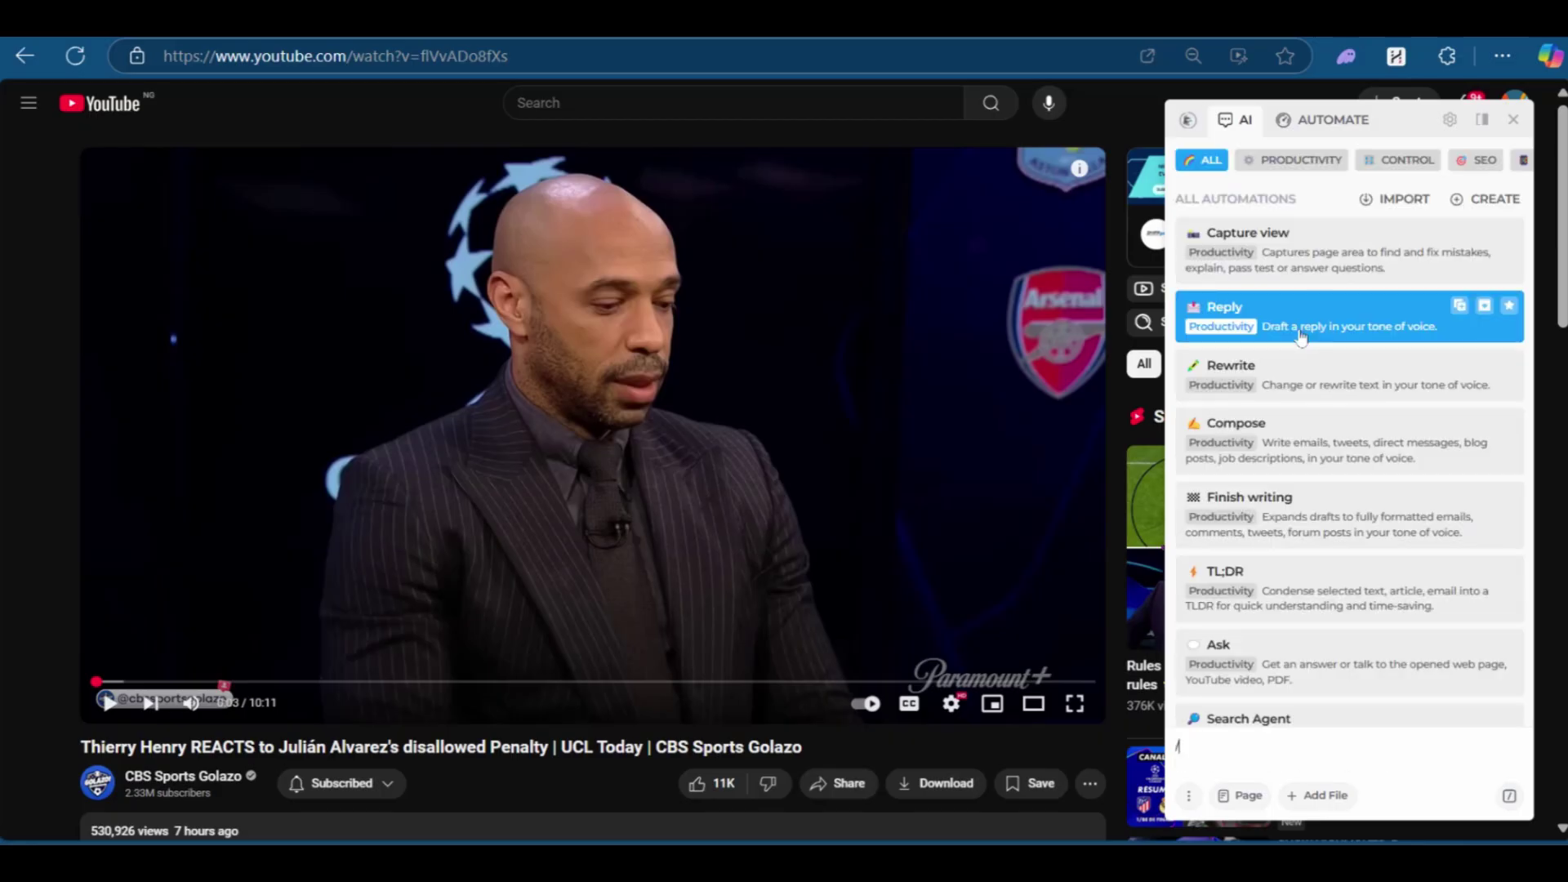
pyautogui.write('su')
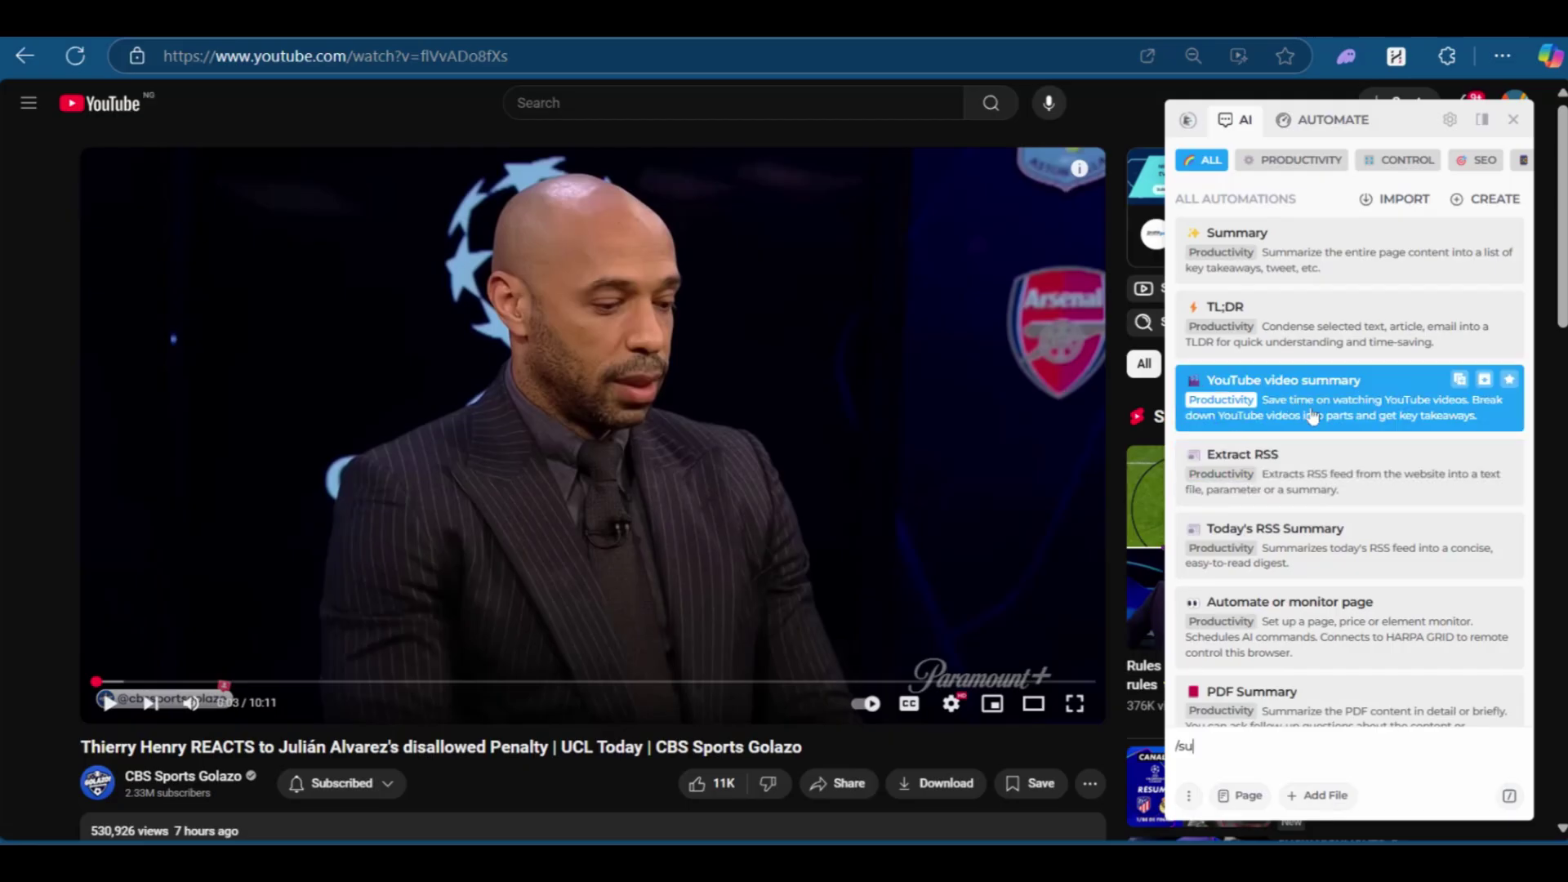
pyautogui.click(1307, 406)
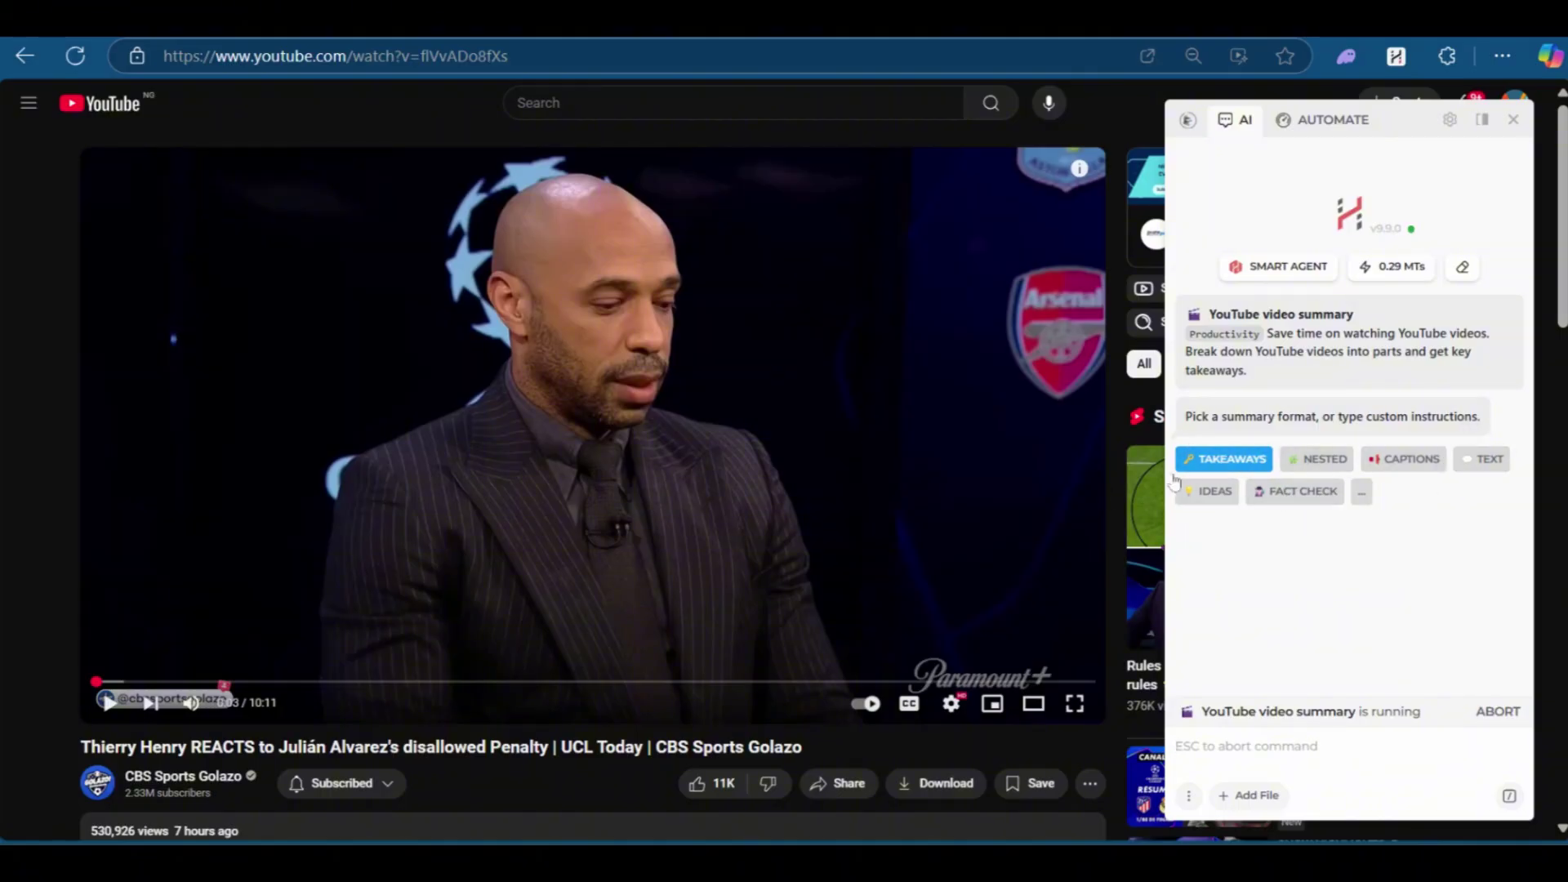
# - Generate the Takeaways summary of the video and read through its timestamped points
pyautogui.click(1228, 460)
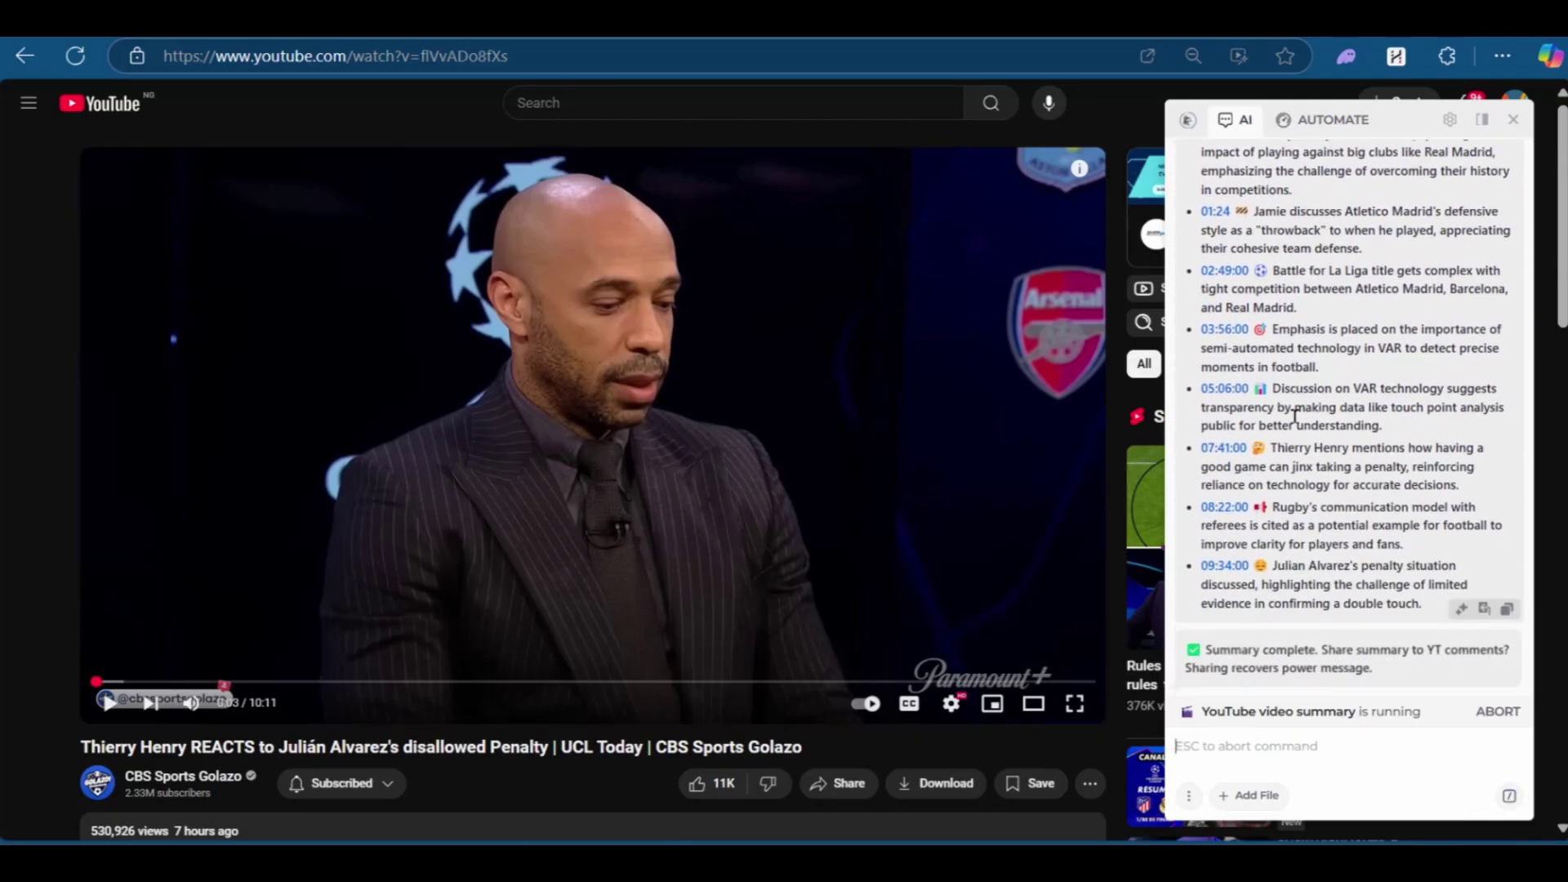
pyautogui.scroll(2, 1344, 461)
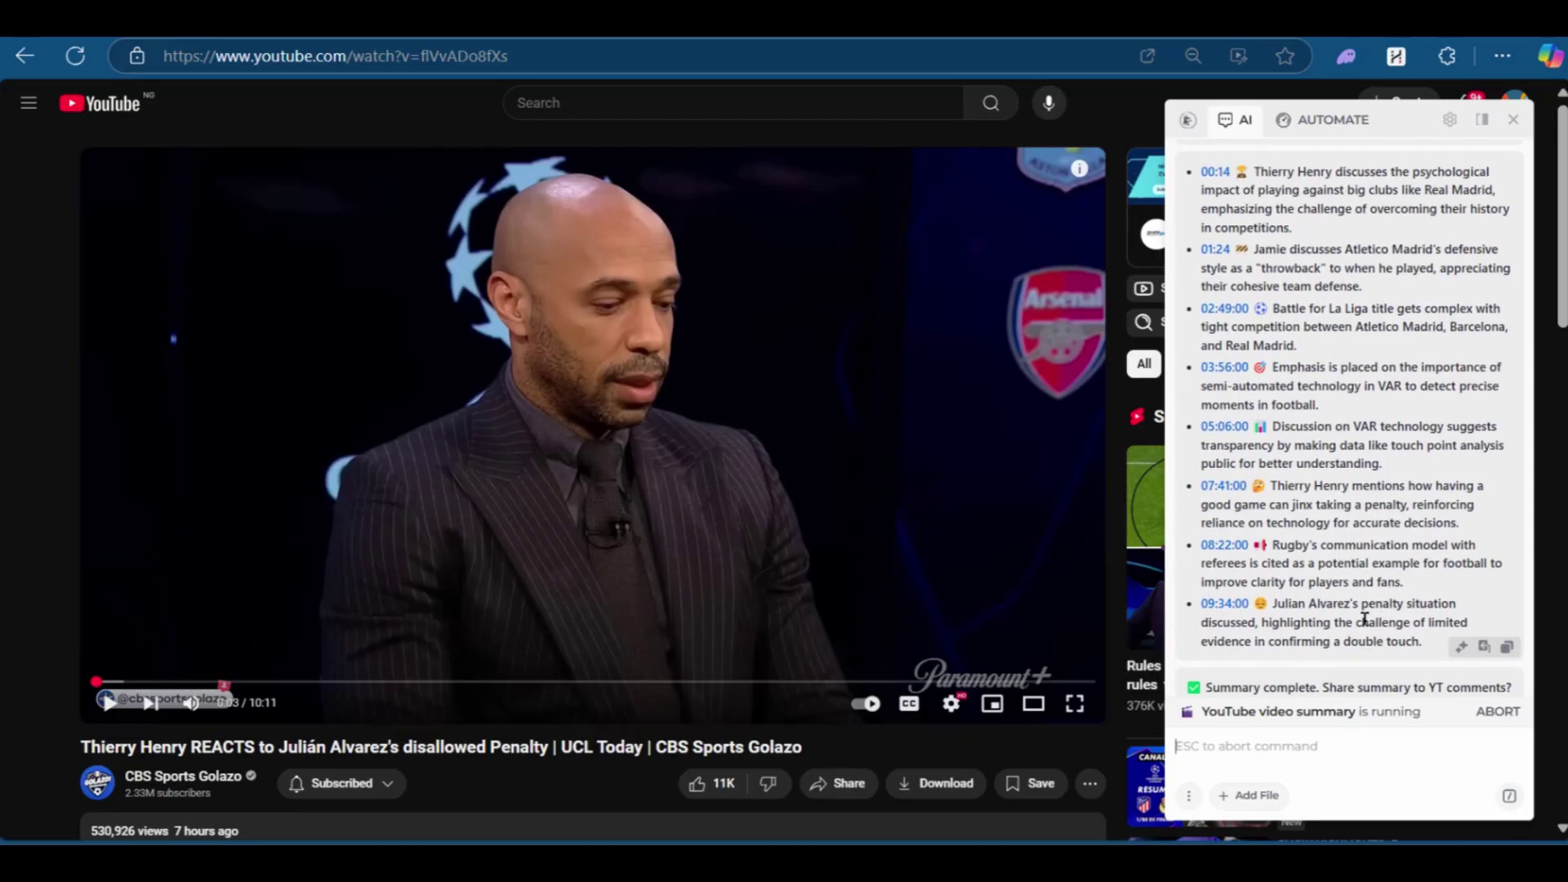
pyautogui.scroll(2, 1304, 391)
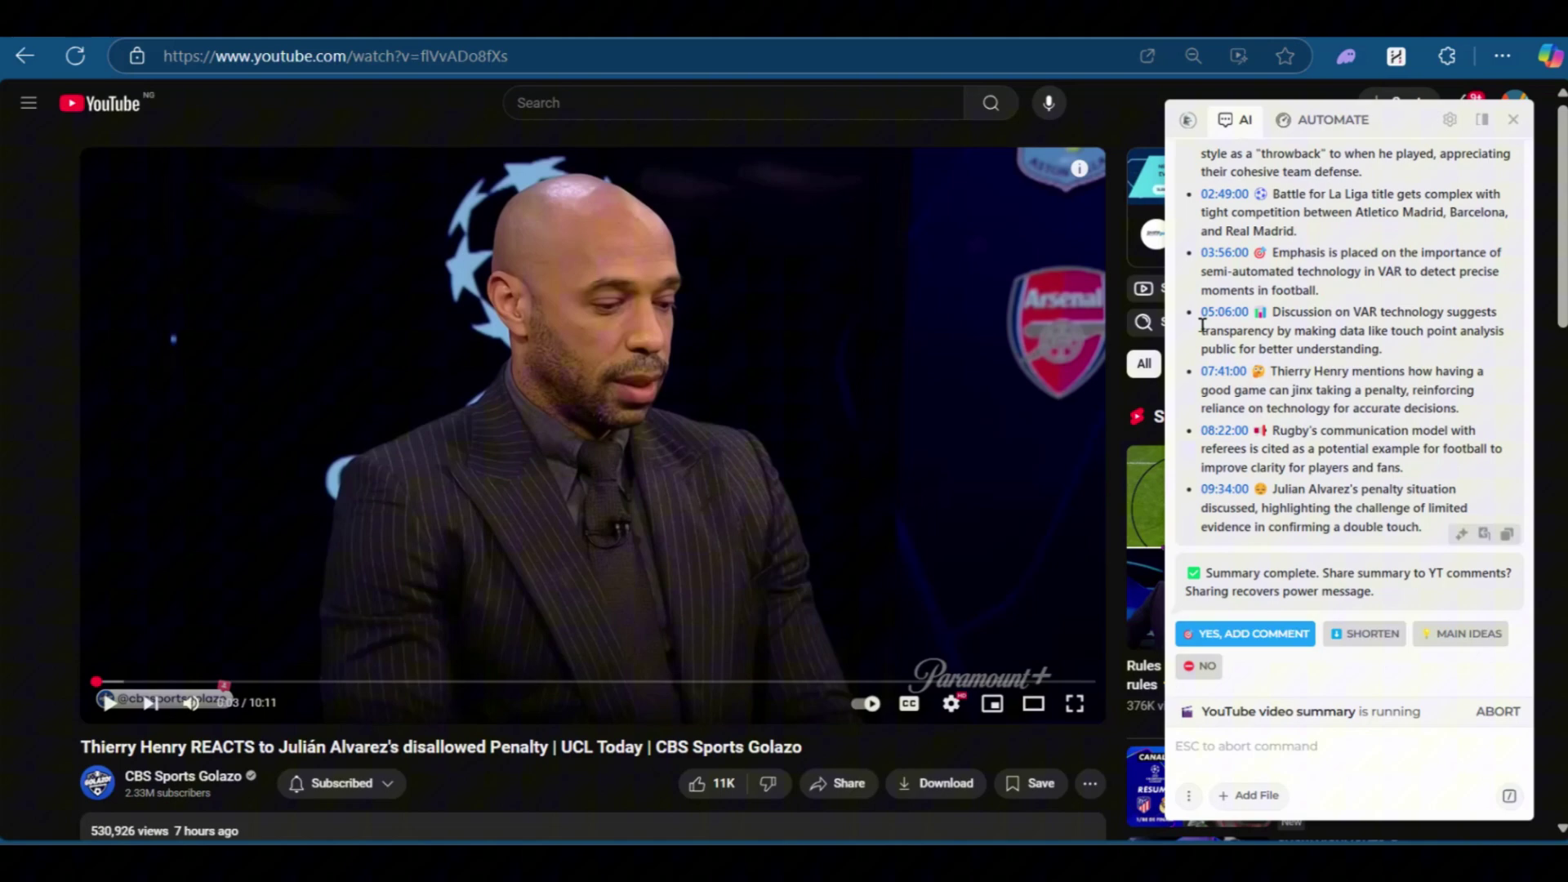
pyautogui.scroll(2, 1217, 454)
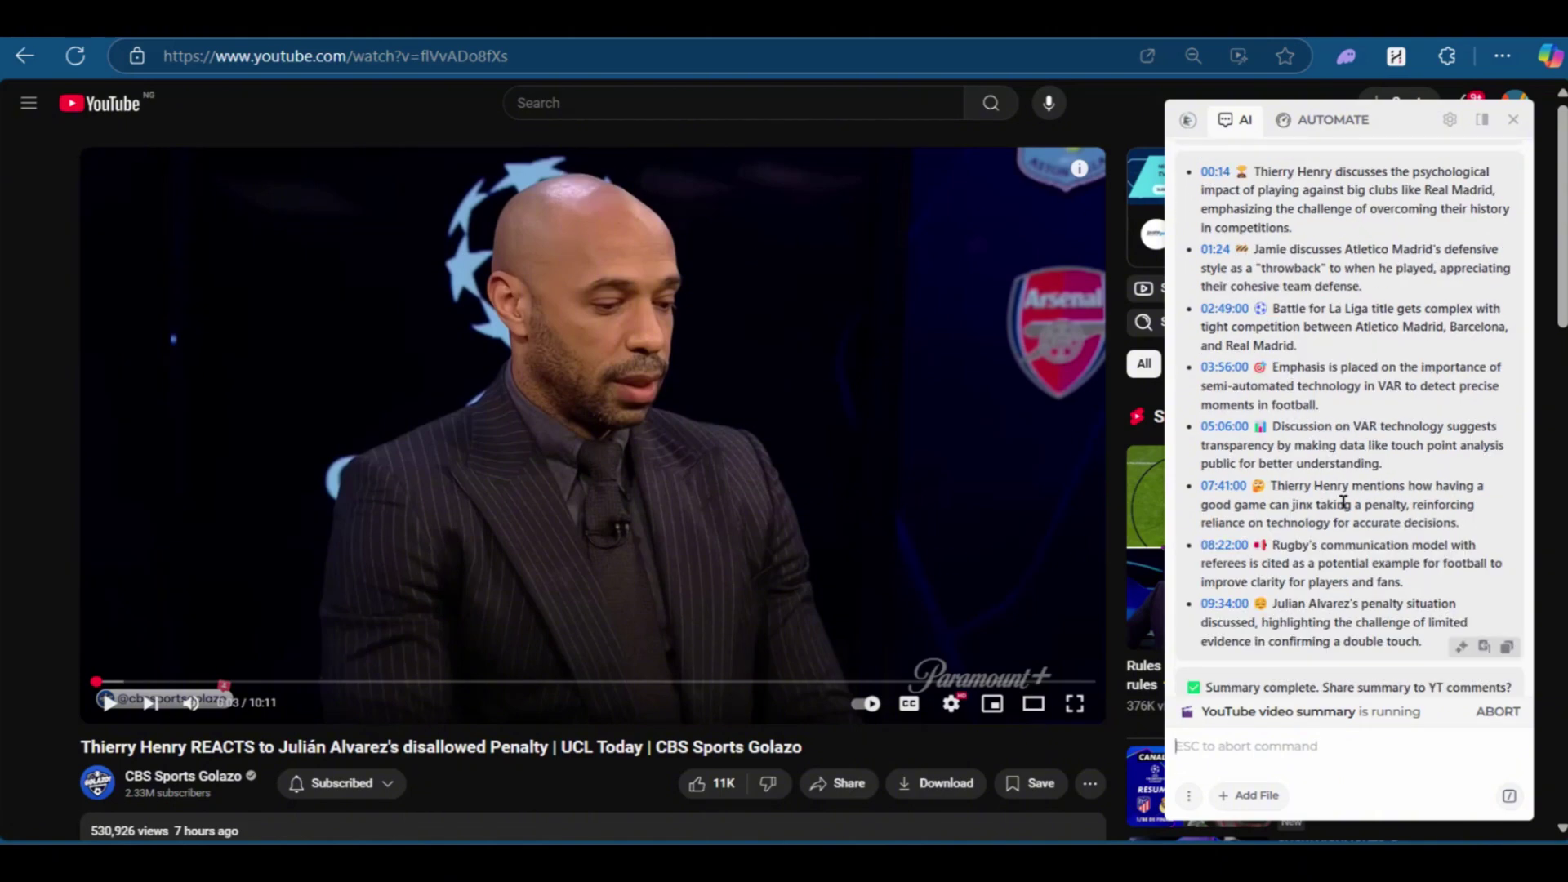
pyautogui.scroll(-2, 1349, 433)
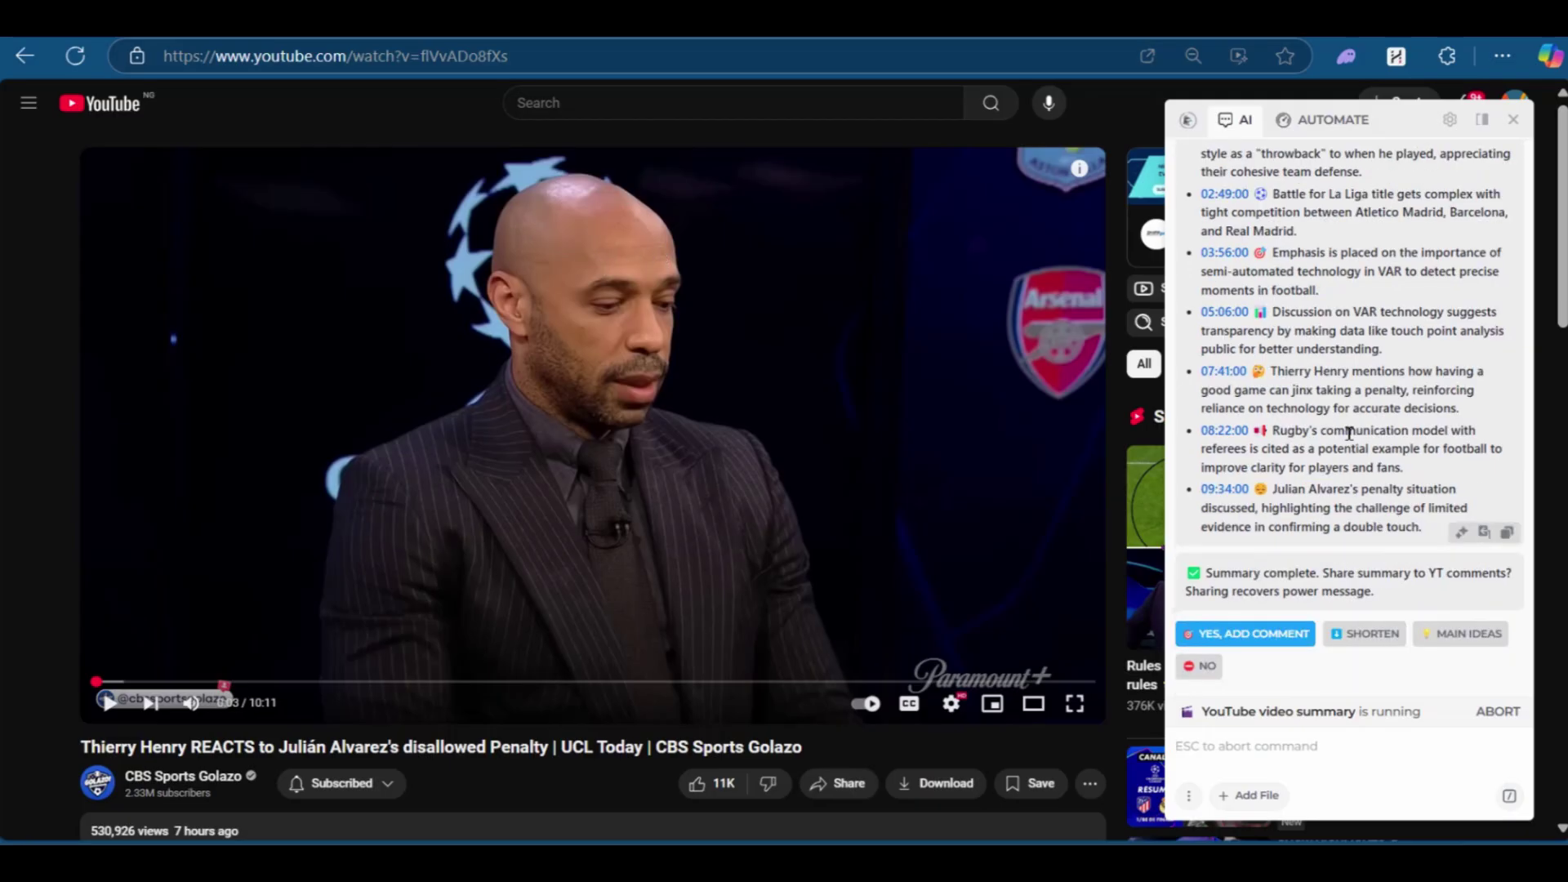
pyautogui.scroll(5, 1393, 519)
pyautogui.scroll(-4, 1350, 448)
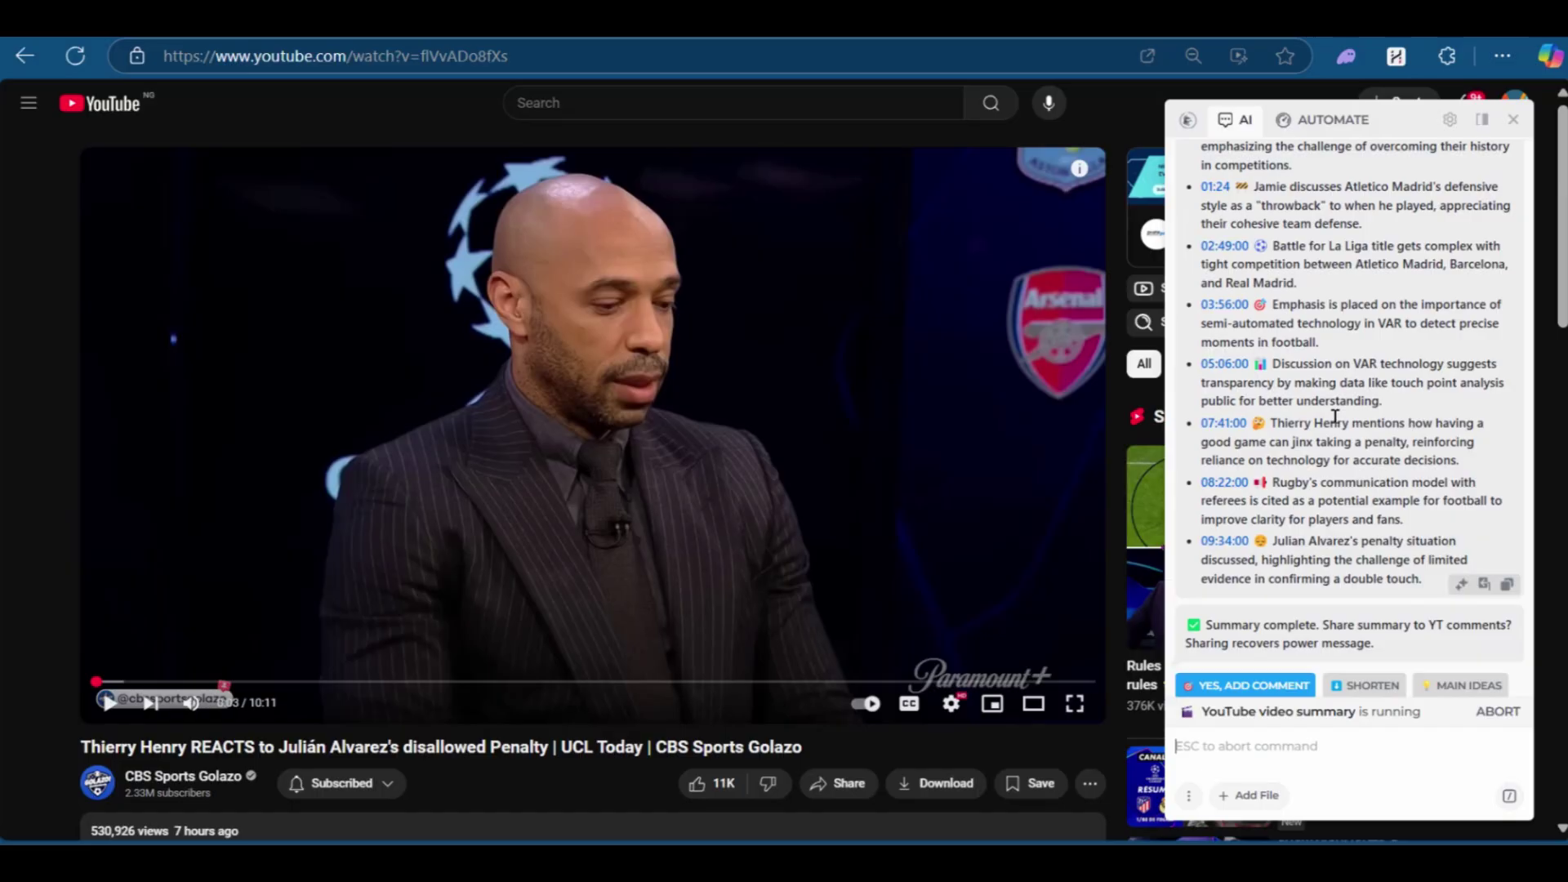
pyautogui.scroll(5, 1335, 417)
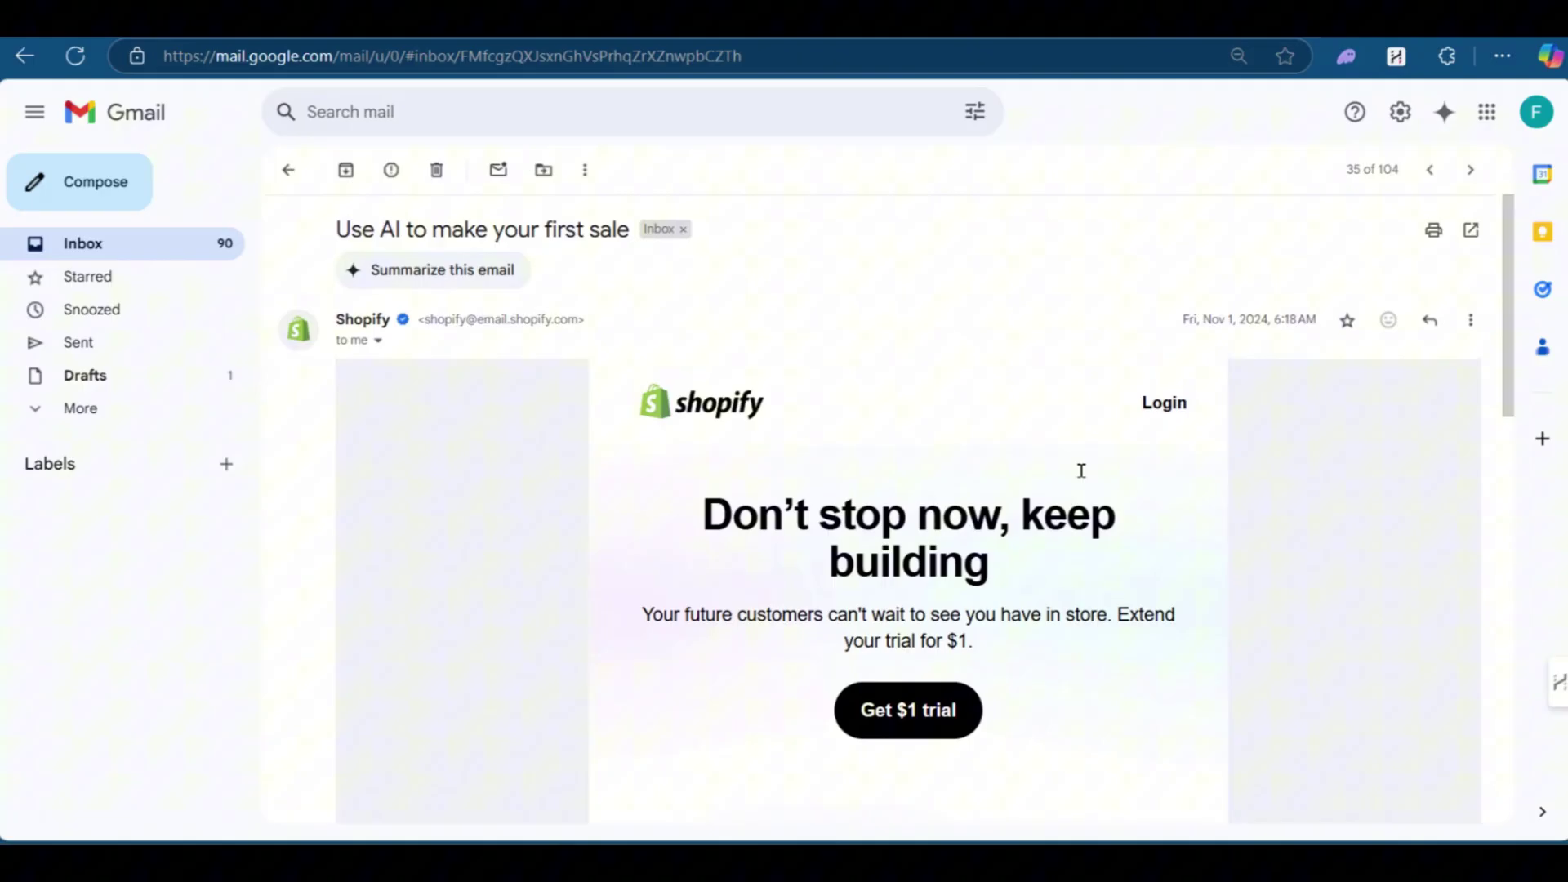
# - Look over the Shopify email, then bring up the HARPA AI side panel beside it
pyautogui.scroll(-4, 768, 341)
pyautogui.scroll(-8, 769, 341)
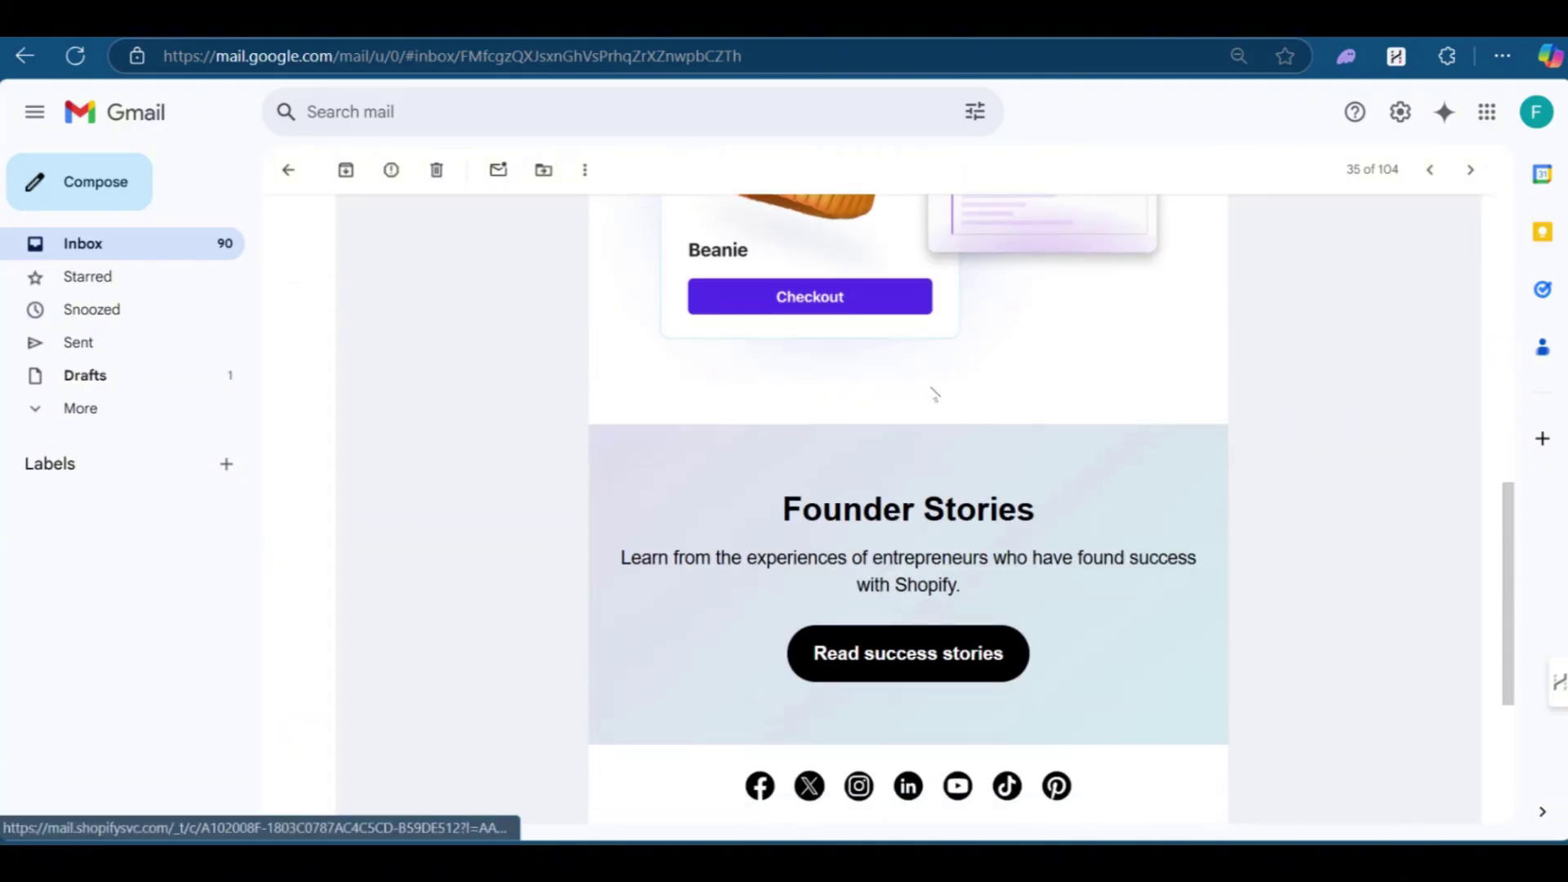
pyautogui.scroll(10, 972, 385)
pyautogui.scroll(2, 971, 385)
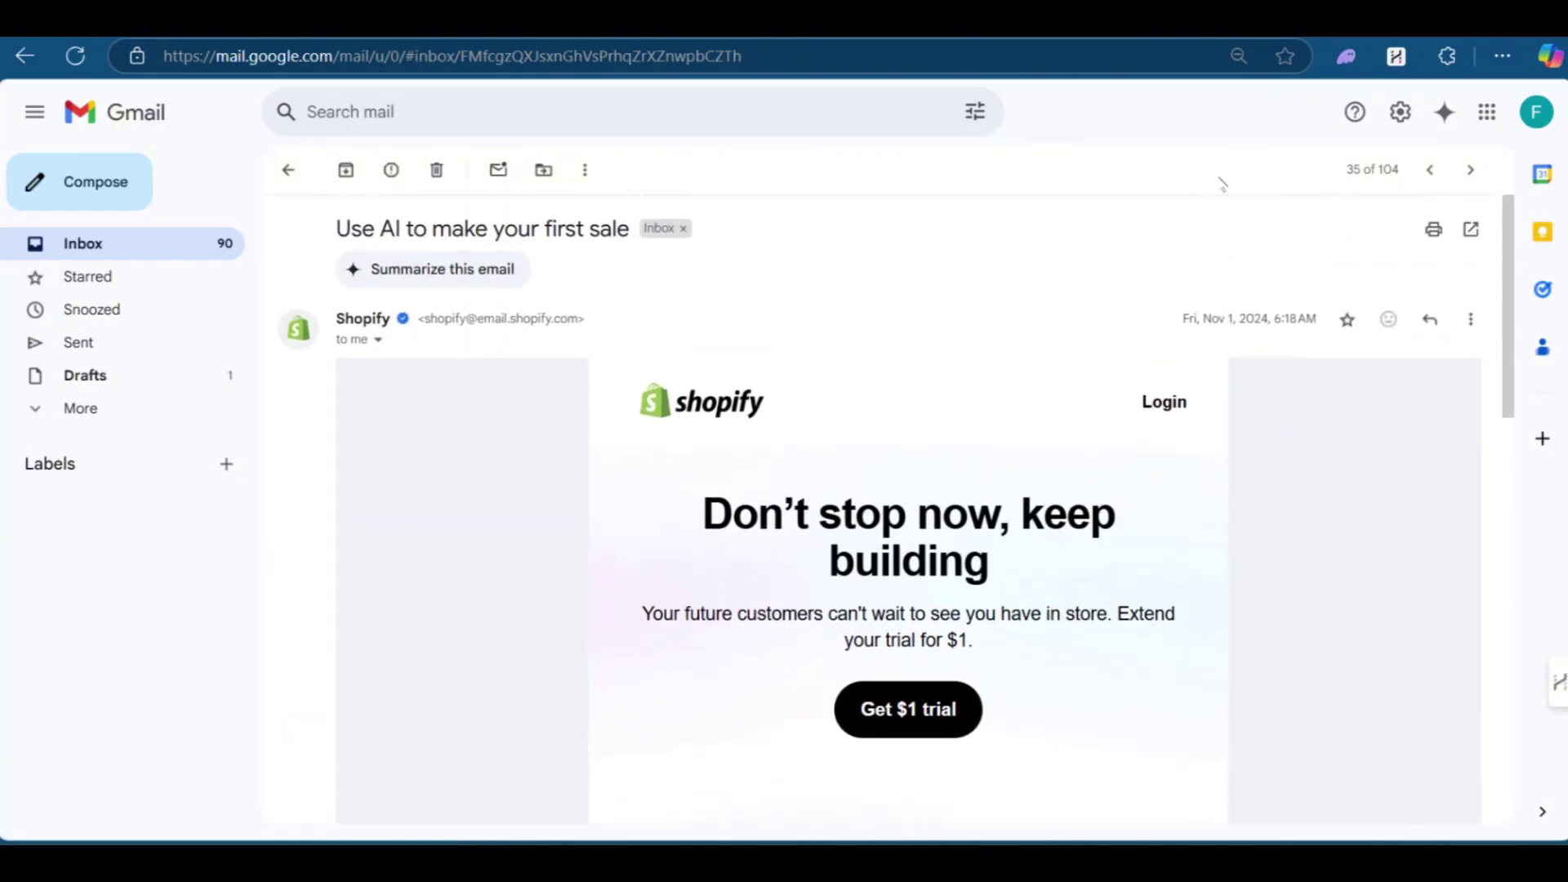
pyautogui.click(1397, 56)
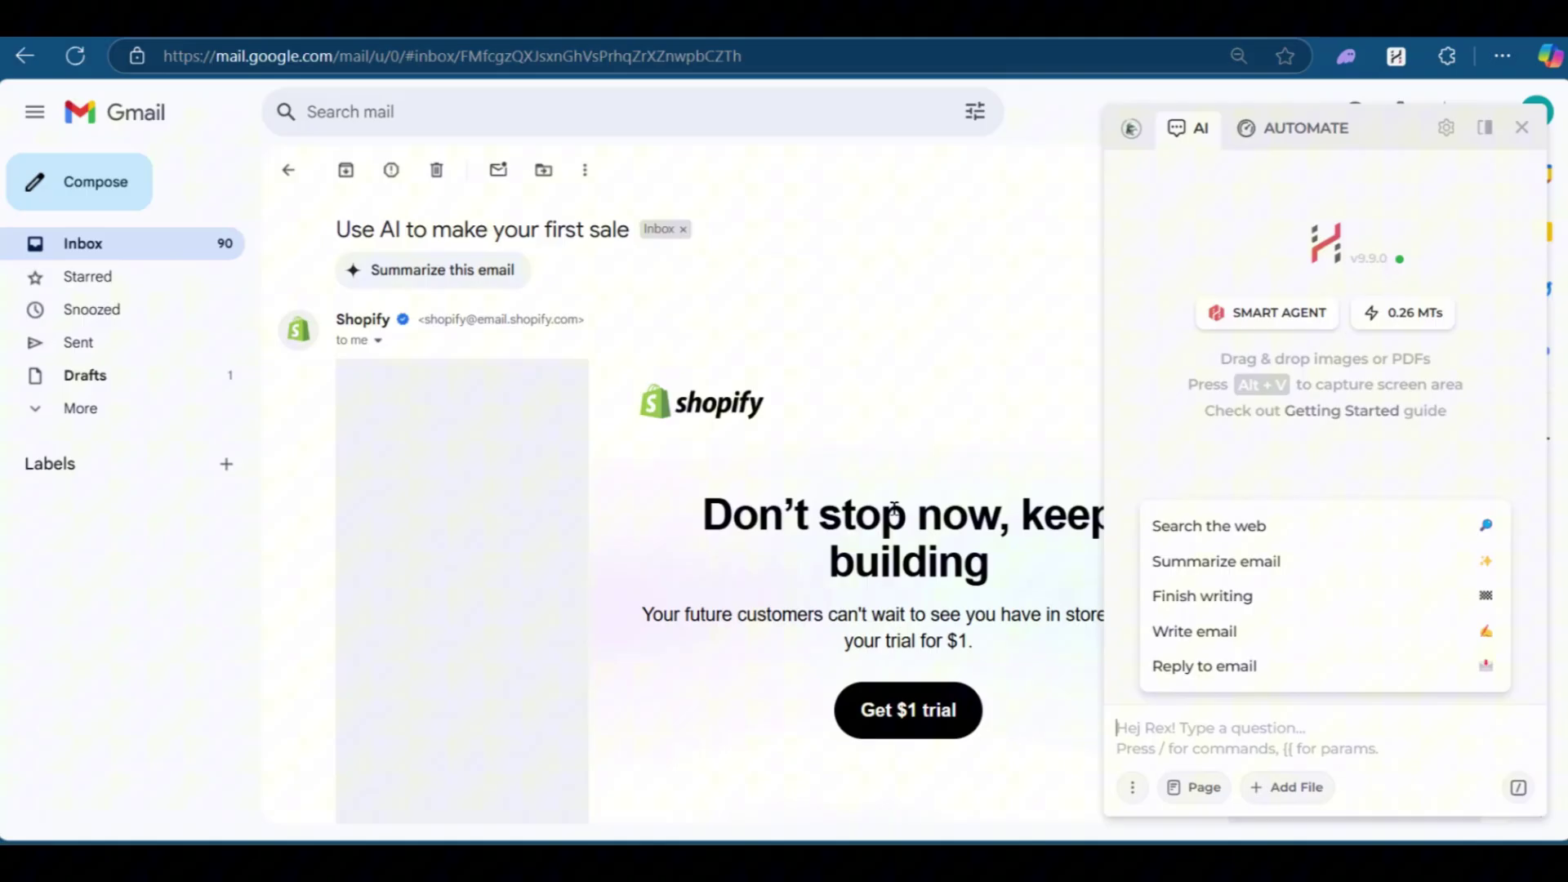
pyautogui.scroll(-5, 902, 544)
pyautogui.scroll(5, 902, 544)
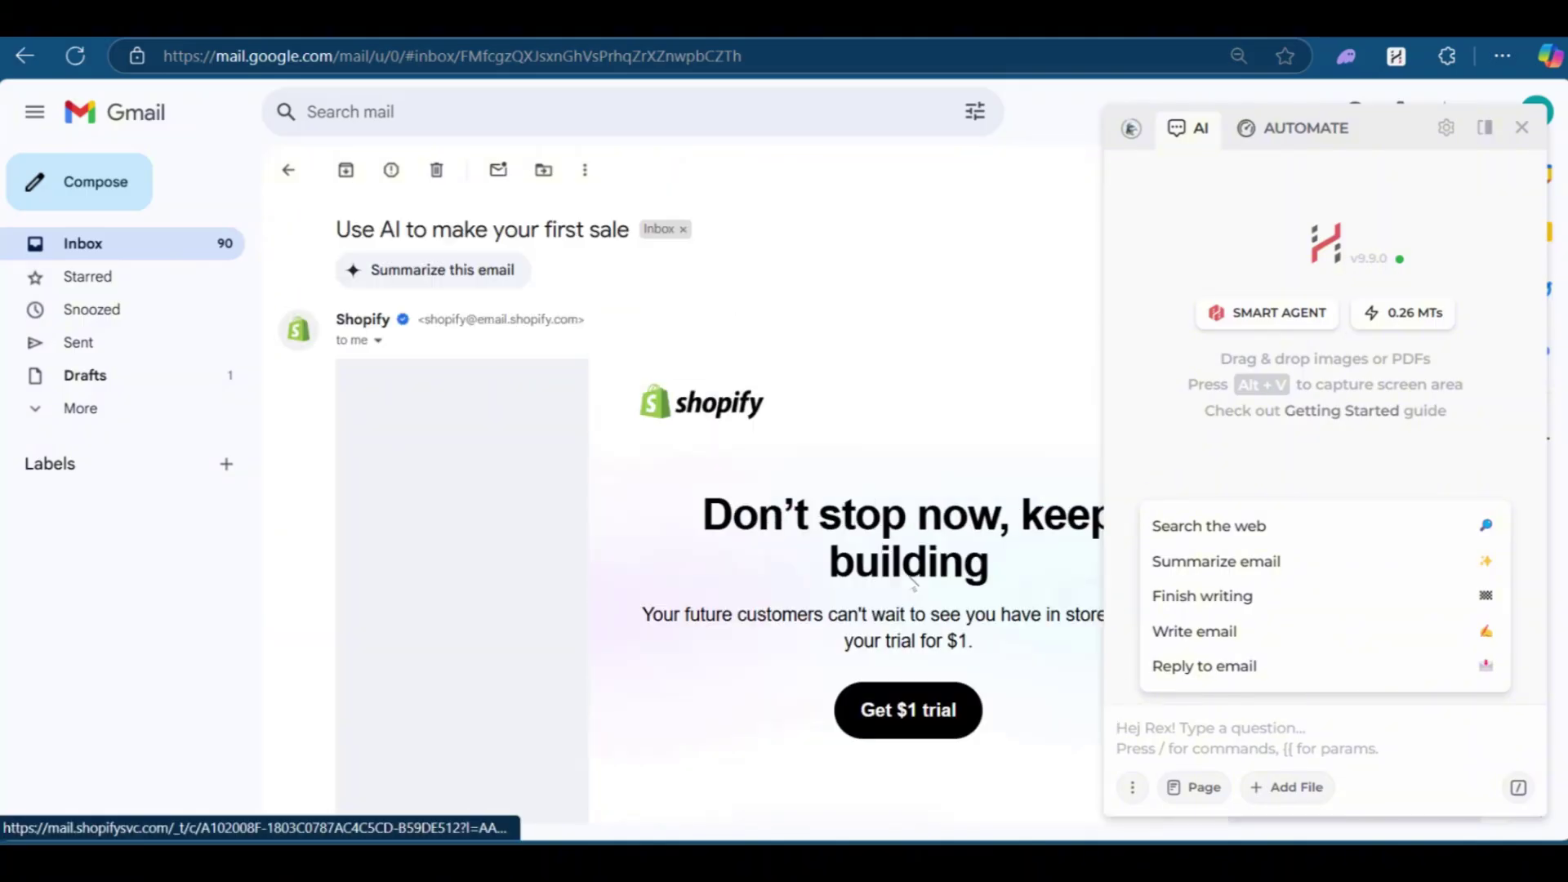
# - Use 'Reply to email' with the Clarify tone to ask about the $1 trial offer
pyautogui.click(1180, 668)
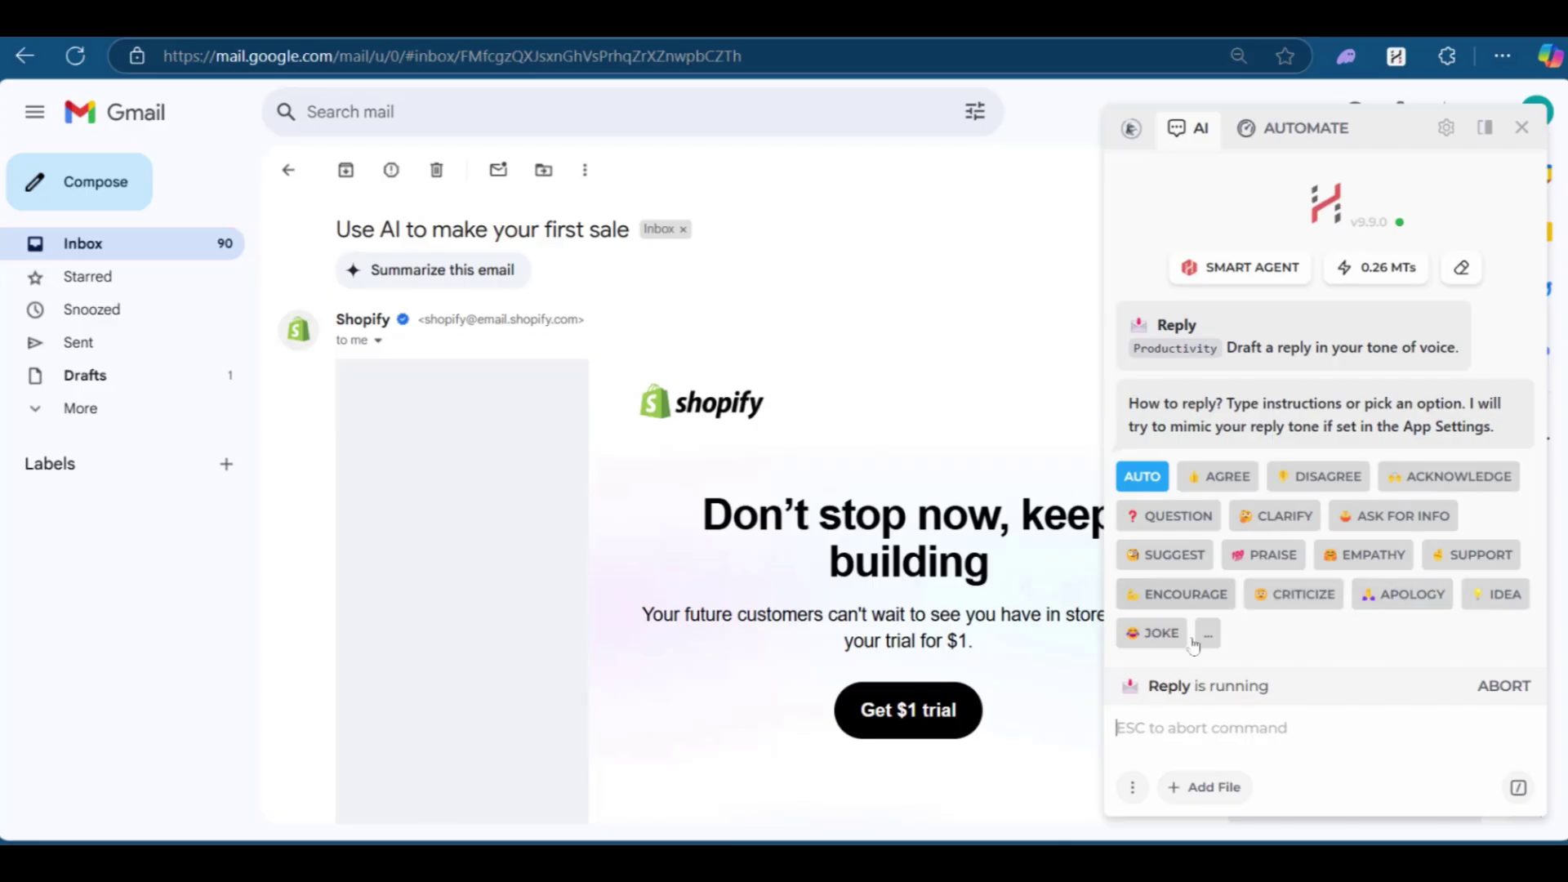
pyautogui.click(1263, 516)
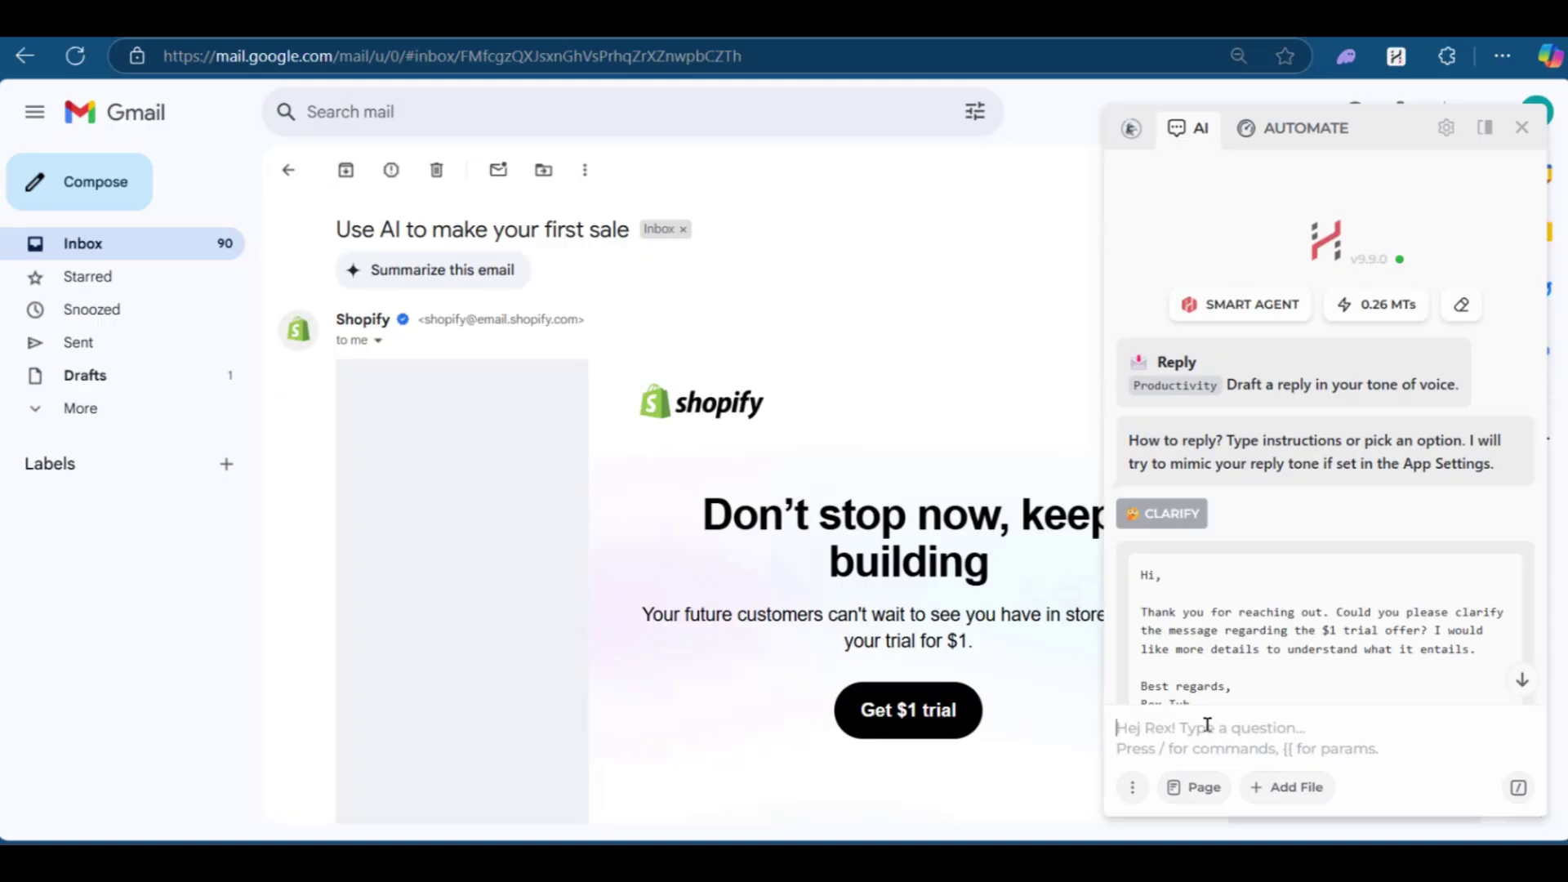
# - Enter '/' in the HARPA chat box and browse the automations down to the SMM commands
pyautogui.click(1206, 725)
pyautogui.write('/')
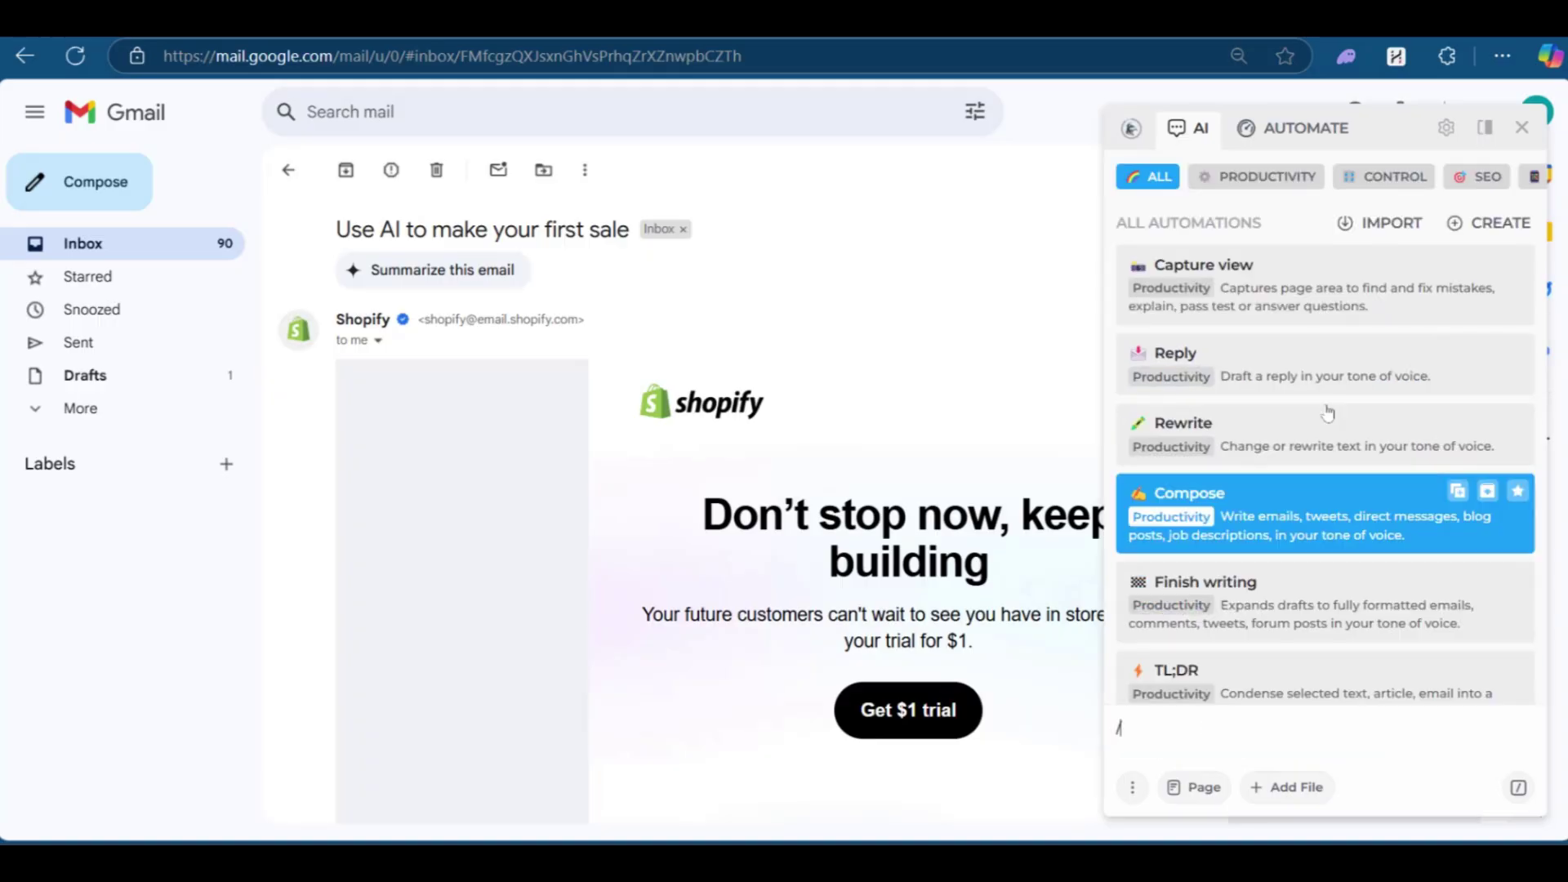
pyautogui.scroll(-10, 1307, 413)
pyautogui.scroll(-10, 1304, 417)
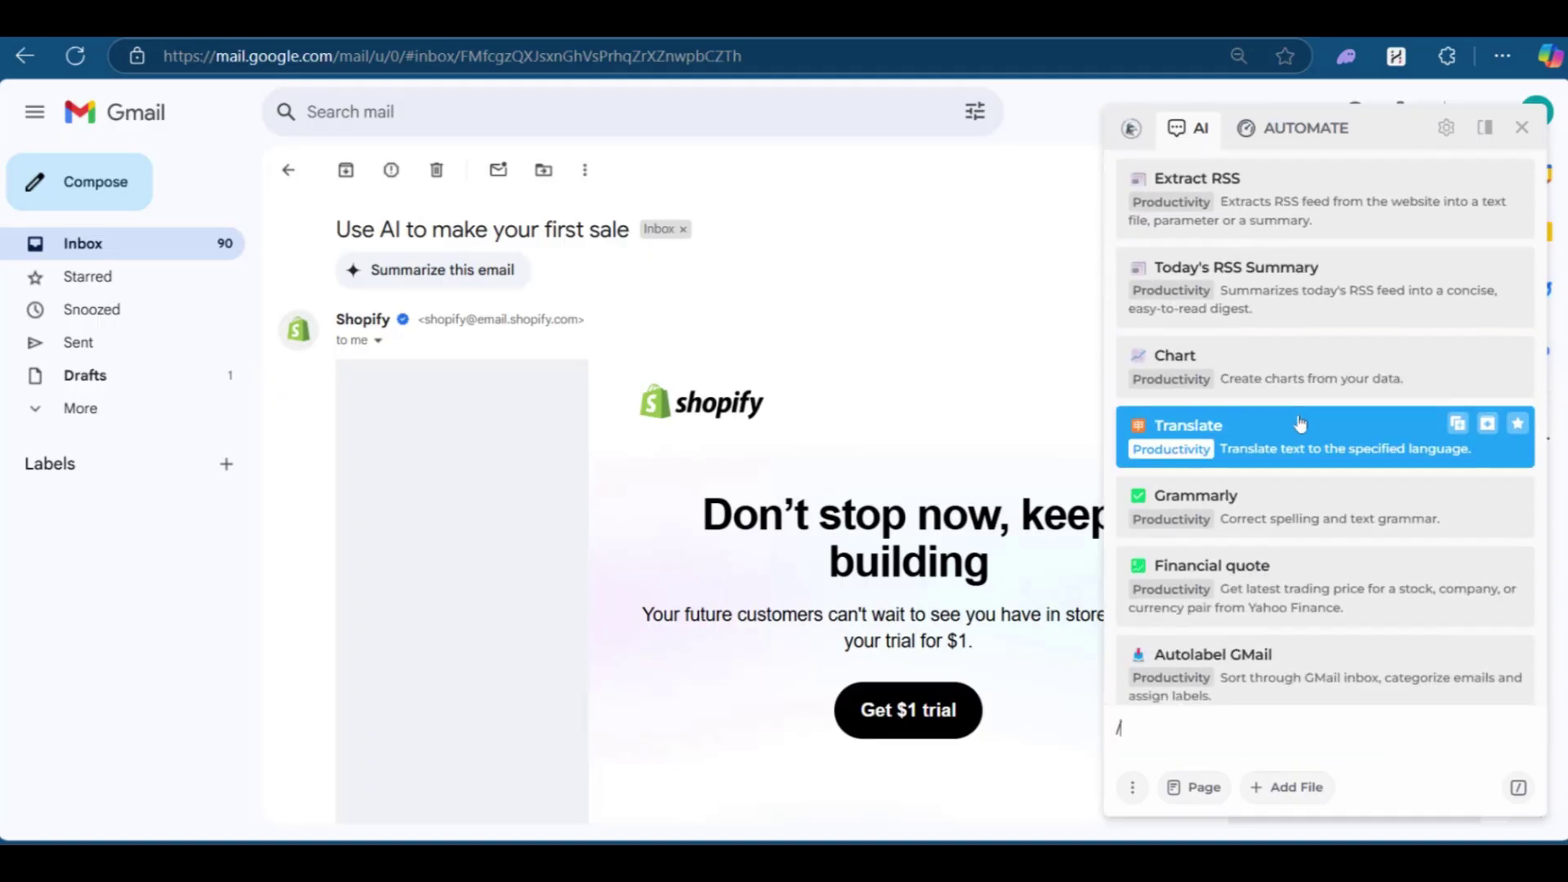
pyautogui.scroll(-10, 1302, 421)
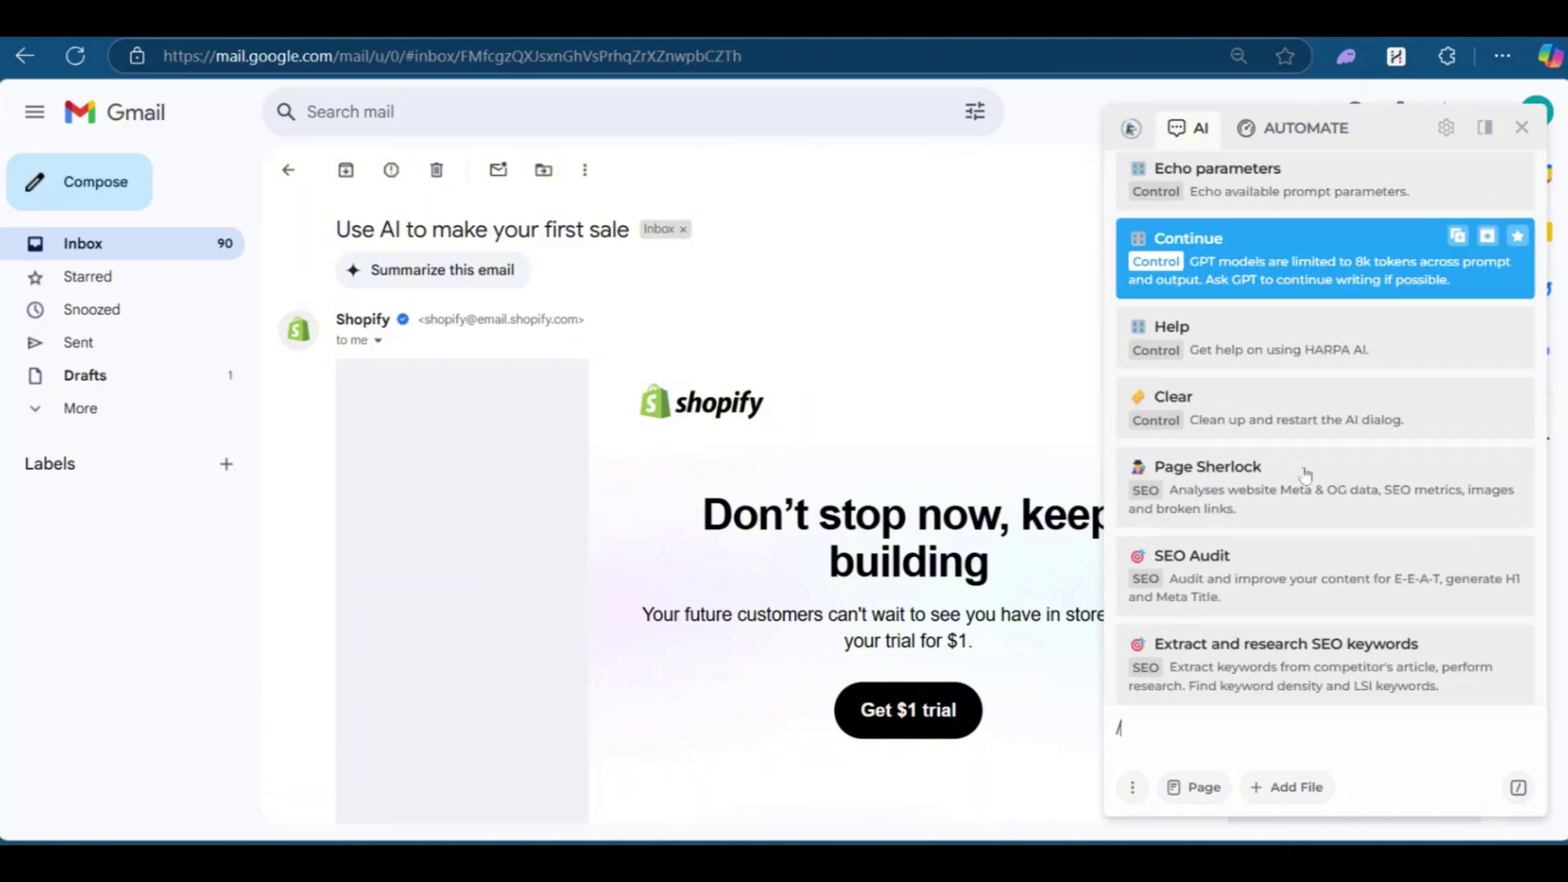
pyautogui.scroll(-10, 1302, 470)
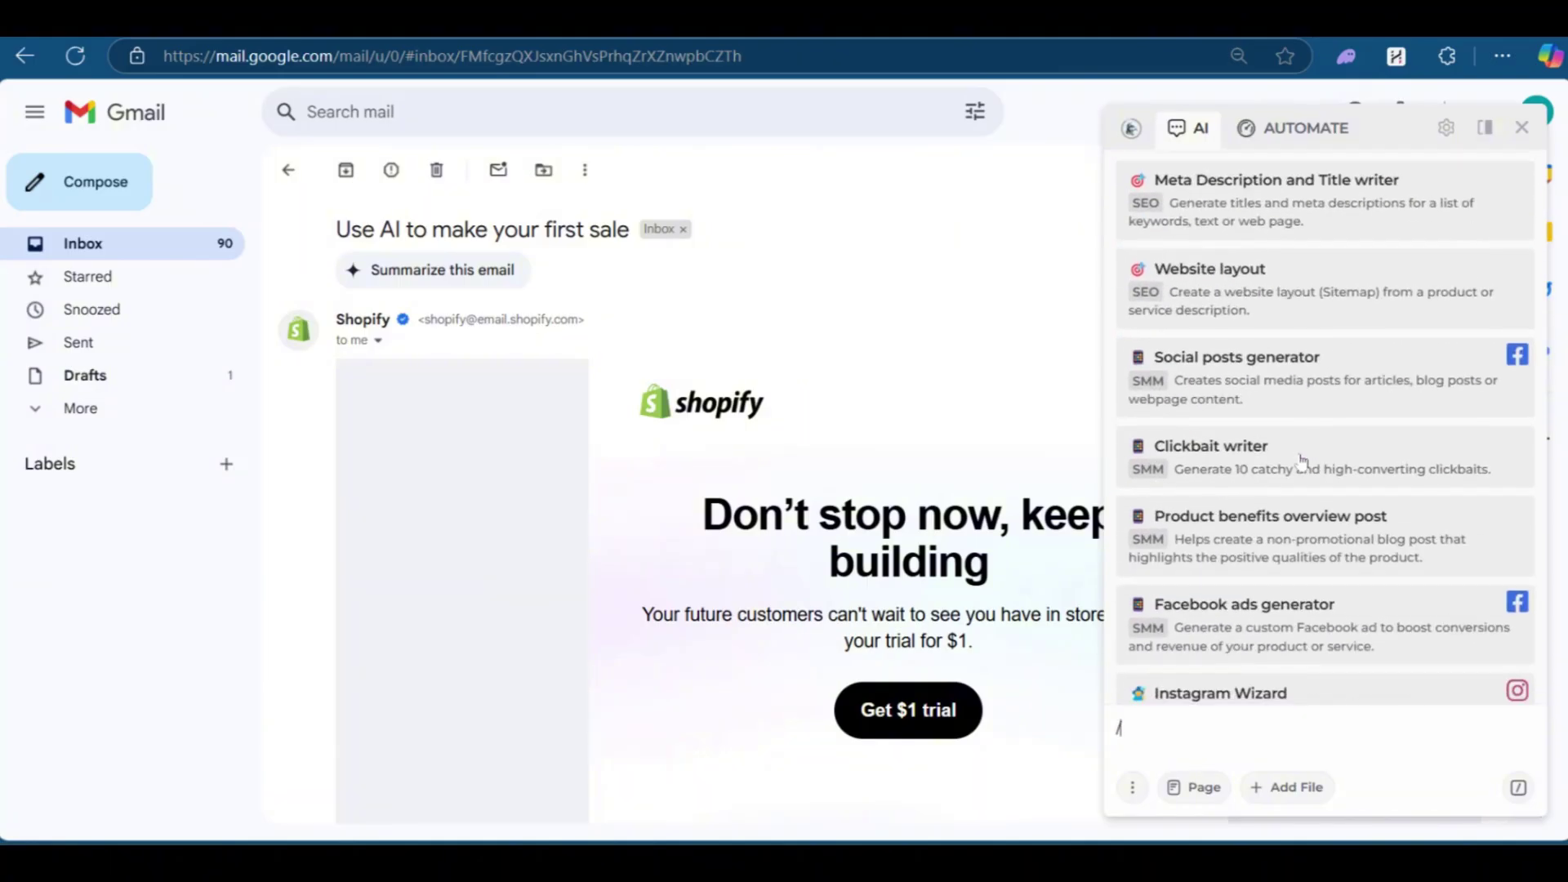